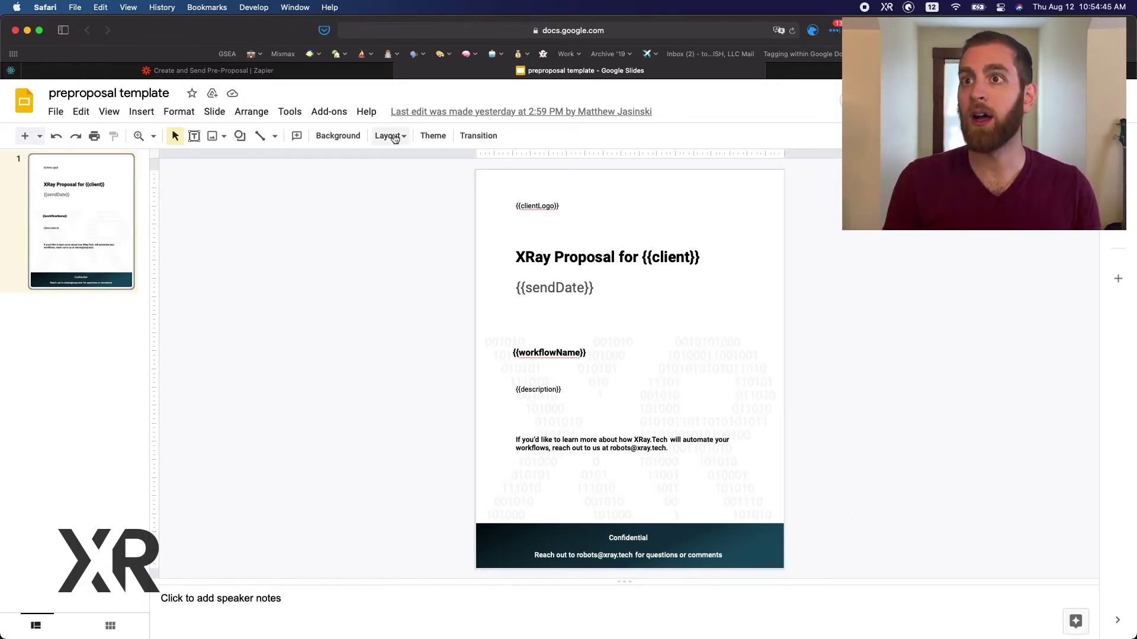
- Review the template's page setup and its available slide size presets, leaving the custom size as it is
click(390, 135)
click(321, 213)
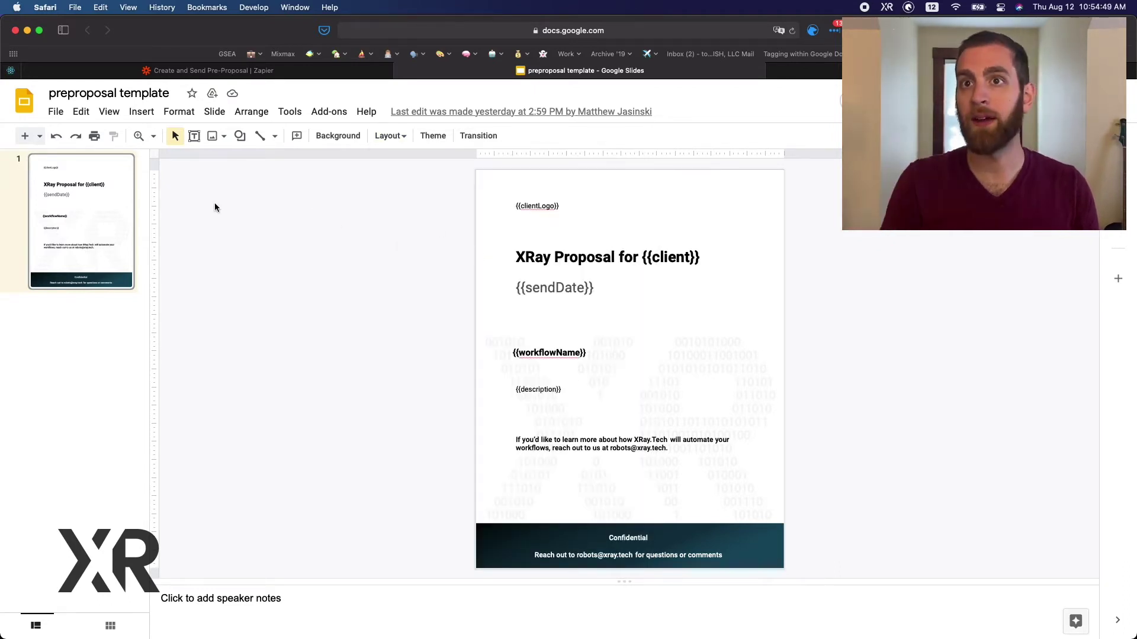
click(196, 112)
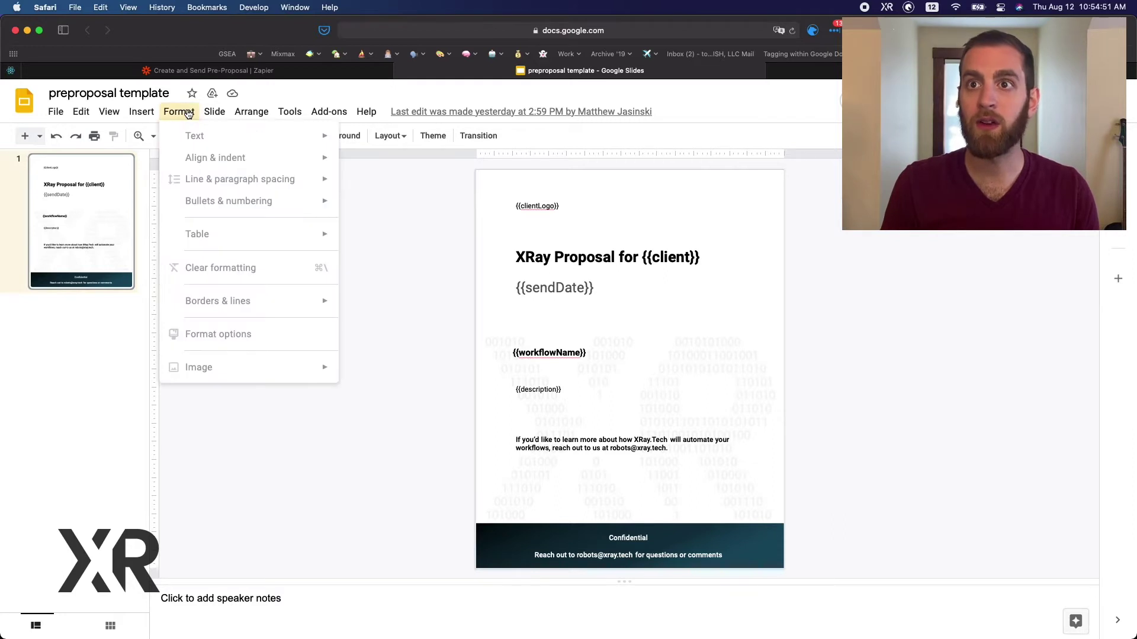
mouse_move(59, 113)
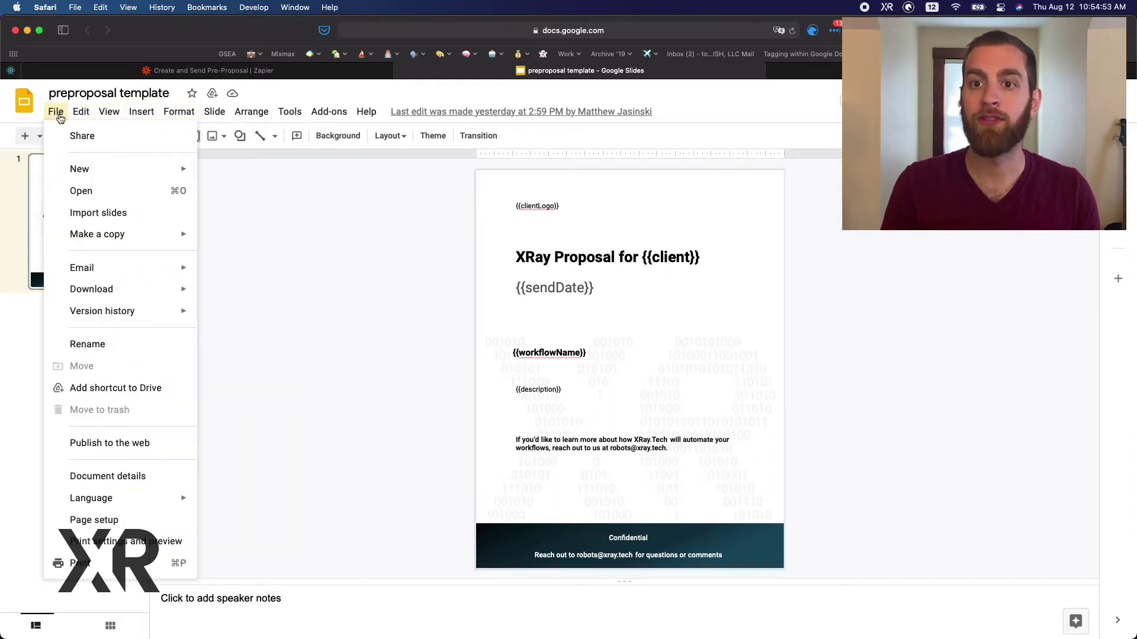
click(94, 520)
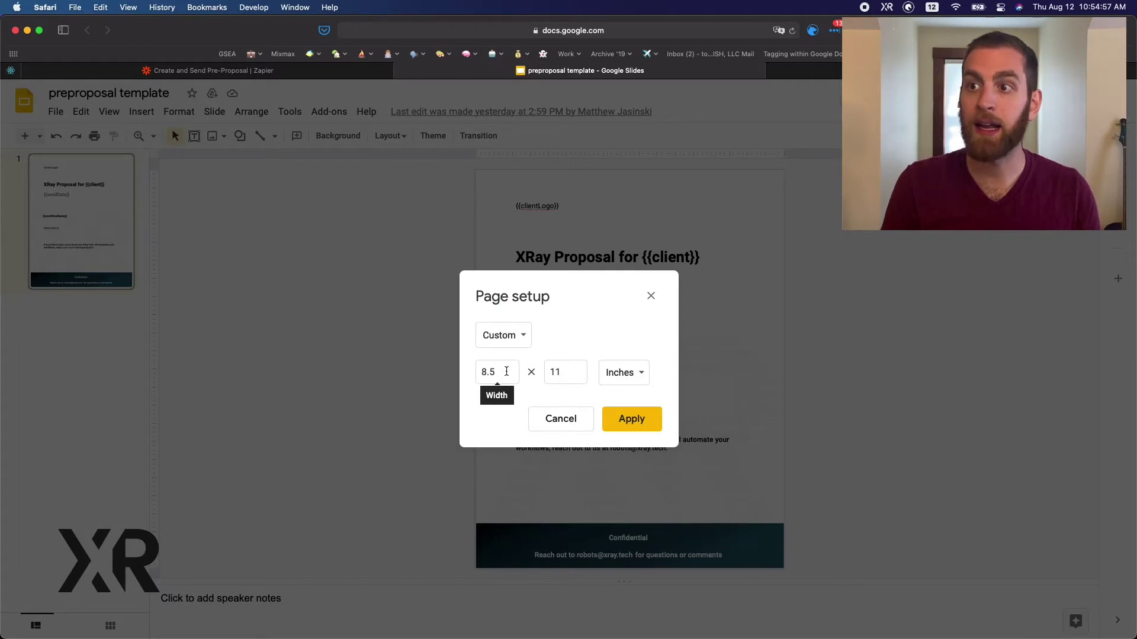
click(510, 343)
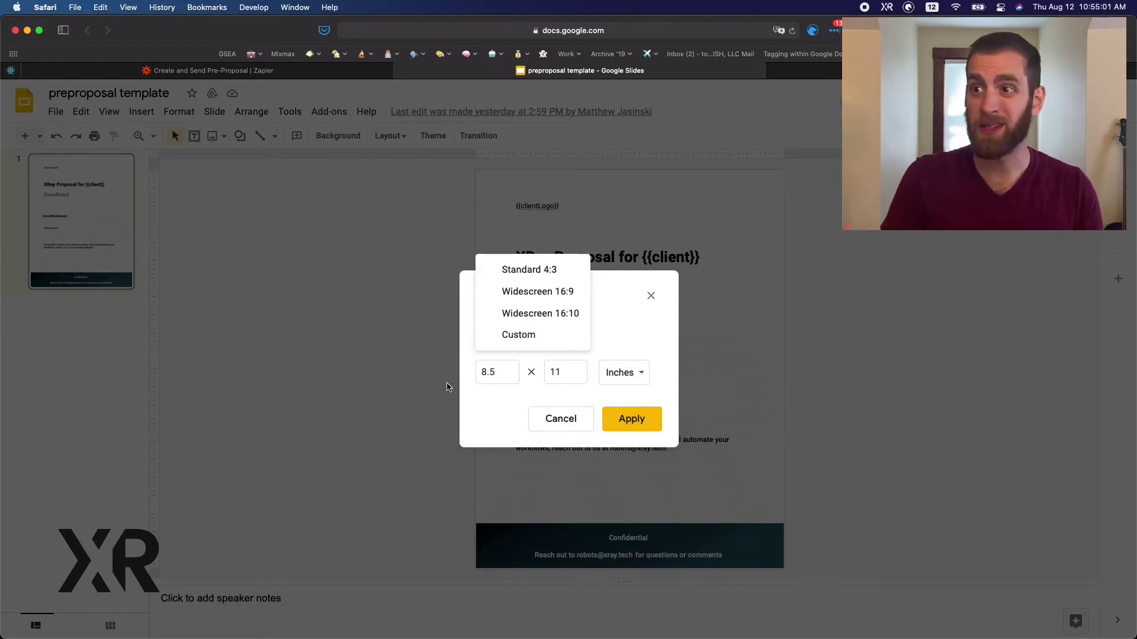
click(568, 425)
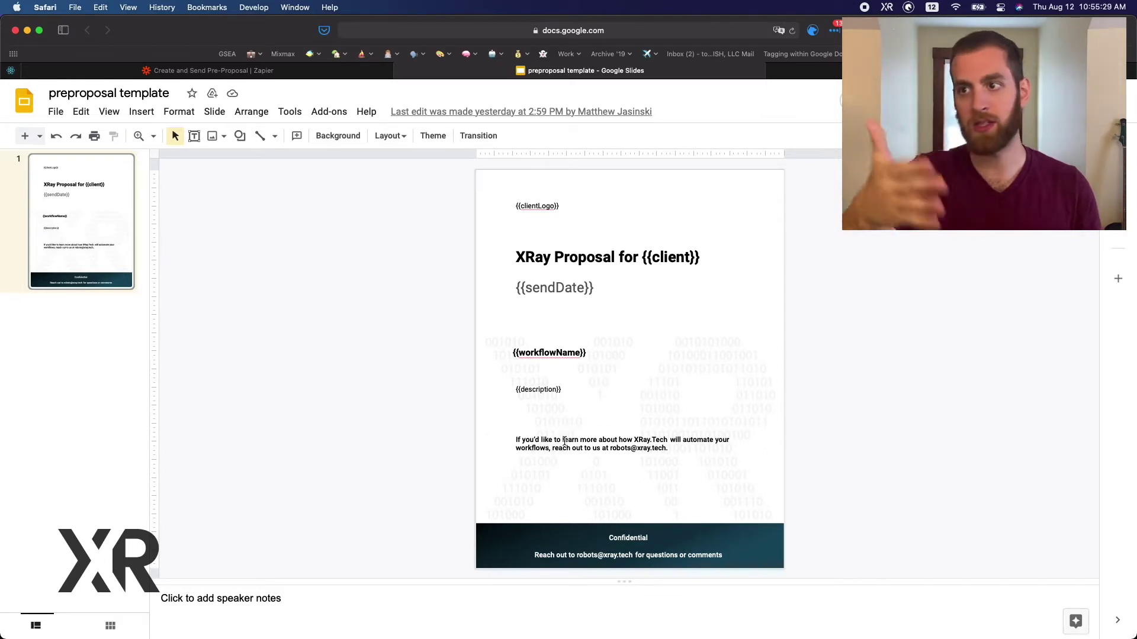
- Inspect the template's contact paragraph, the binary-pattern background image and the {{sendDate}} text box
click(565, 439)
click(458, 401)
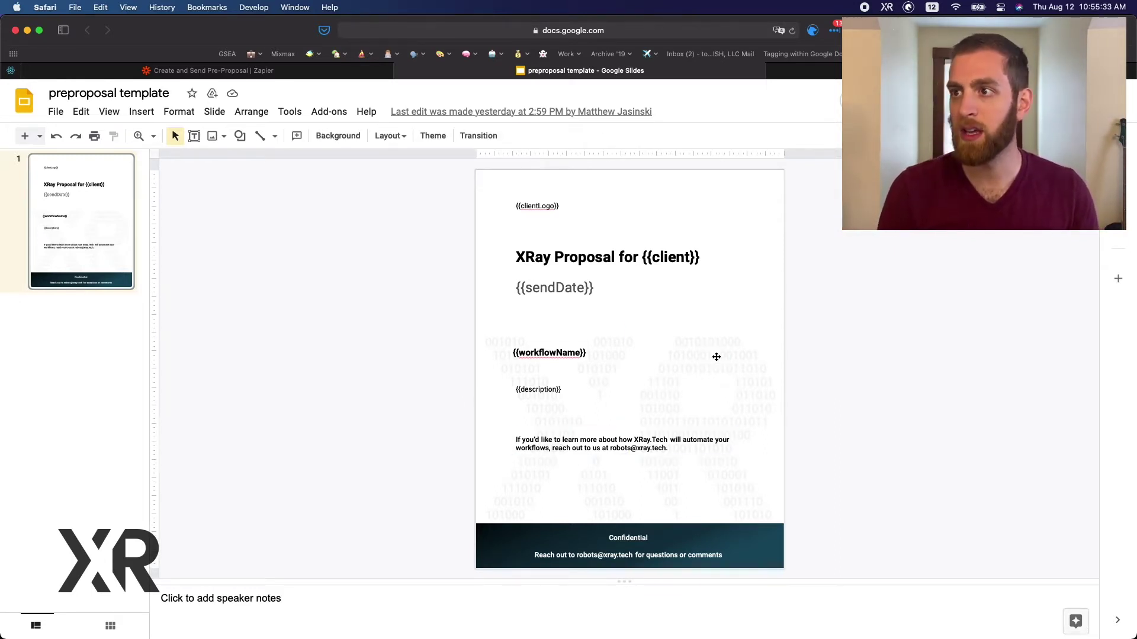
click(713, 356)
click(753, 381)
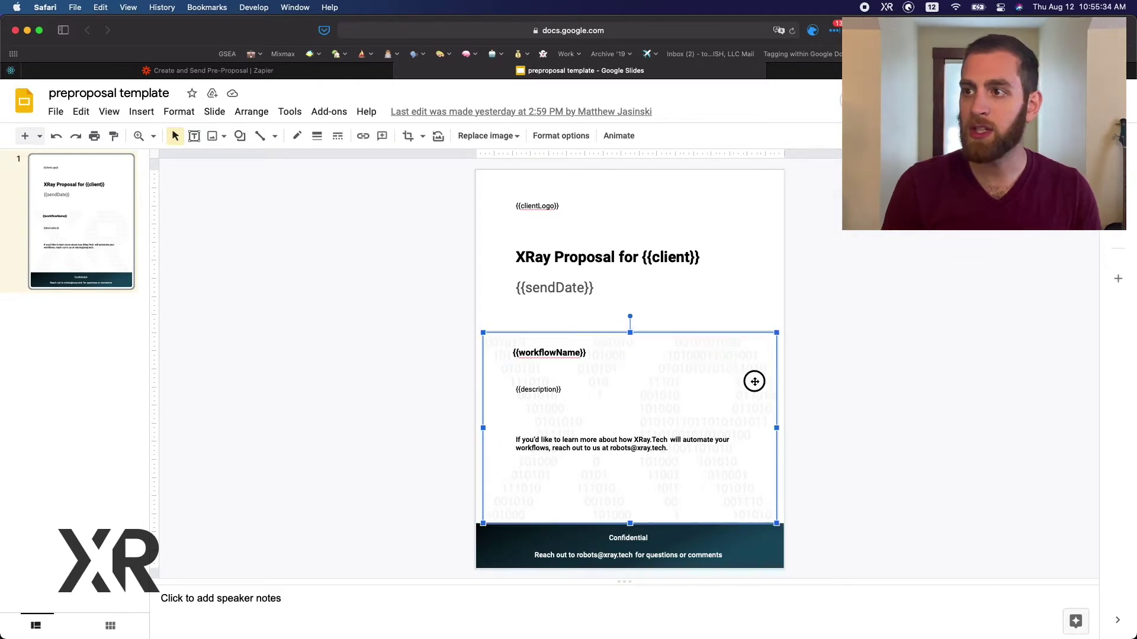
click(665, 279)
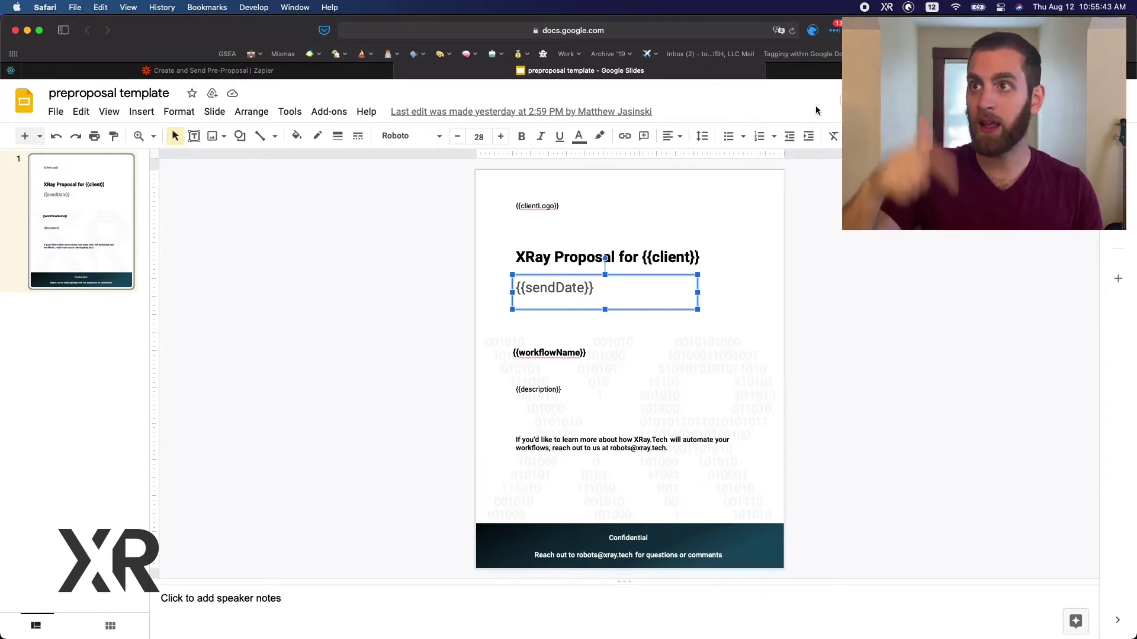
- Switch to the Airtable Tutorial Database and inspect the Workflows column of the Pre-Proposal table
click(830, 72)
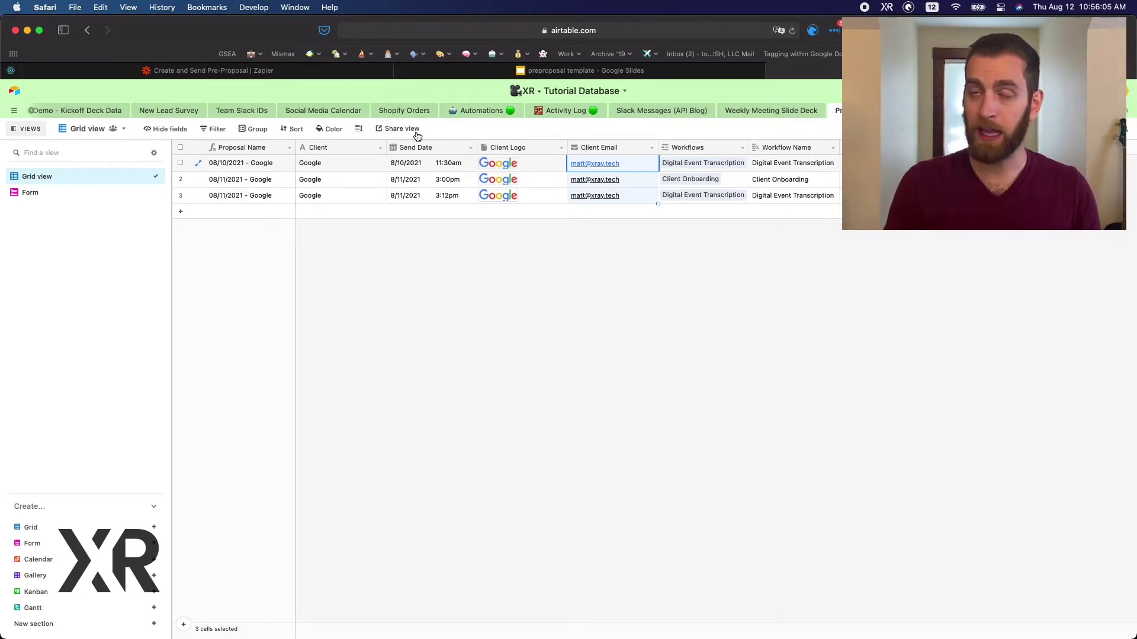
click(64, 195)
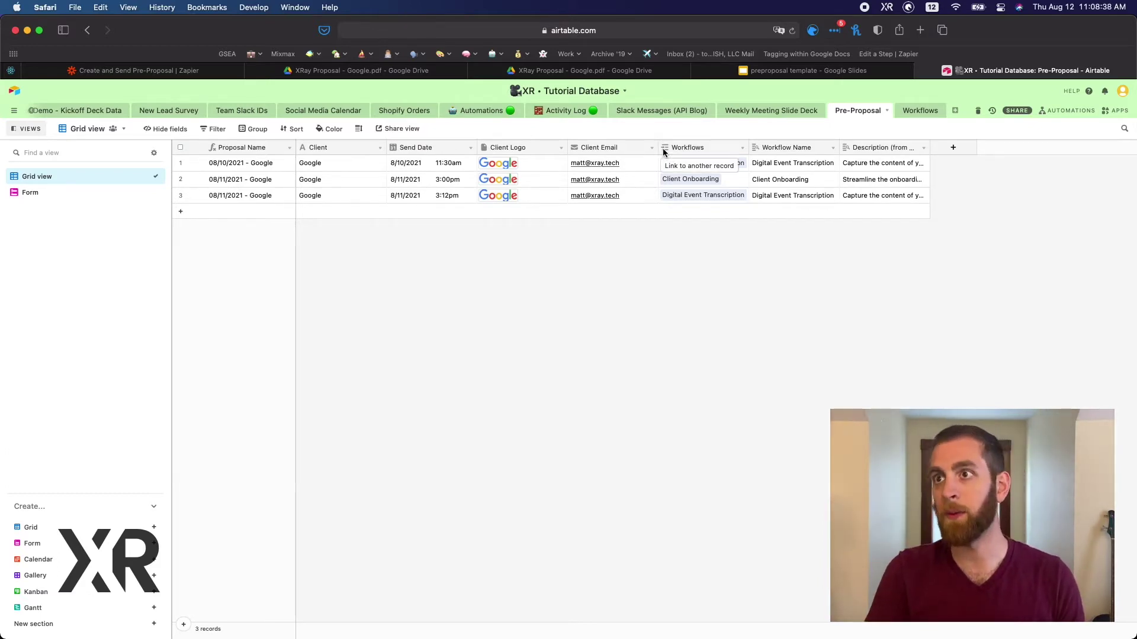
click(689, 149)
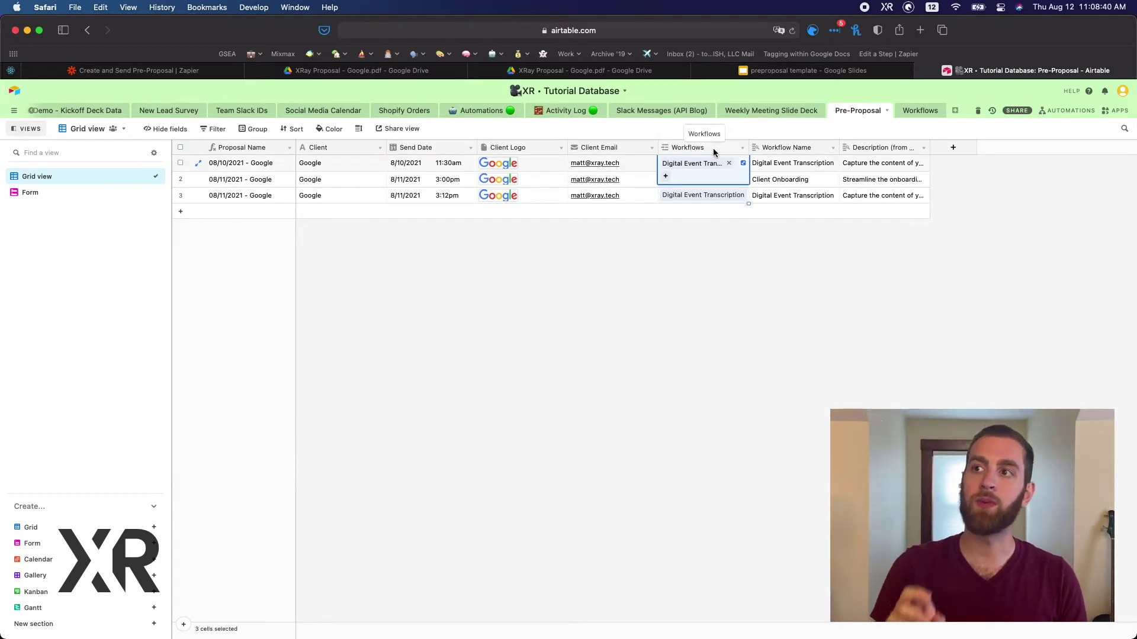
click(571, 303)
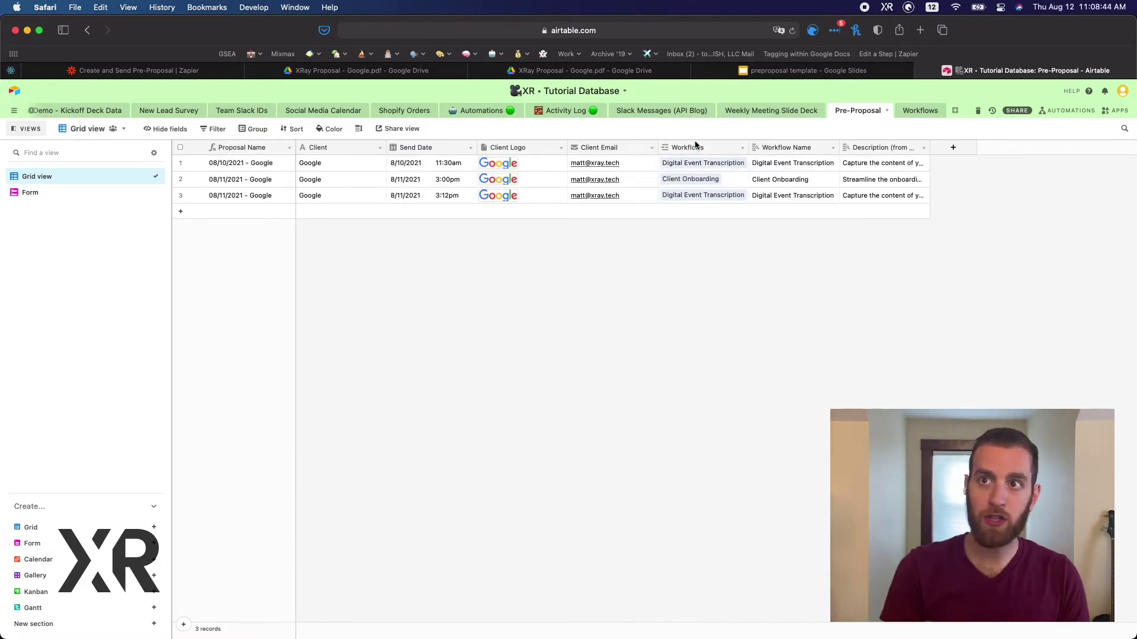
- In the Workflows table, widen the Description and Pre-Proposal columns and set the row height to Tall
click(921, 110)
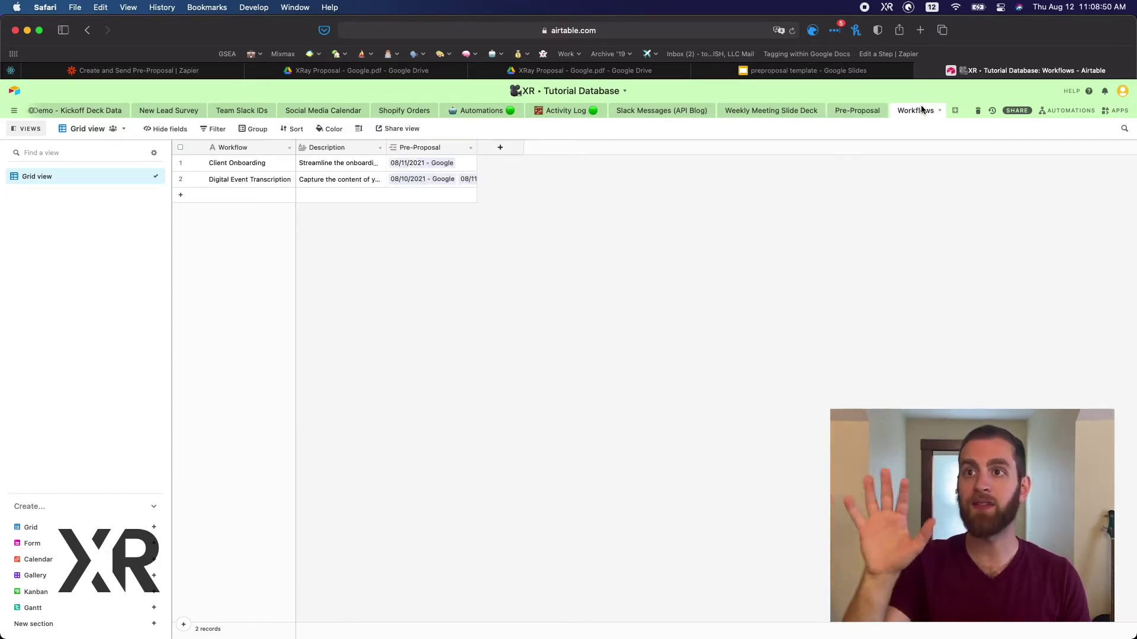
drag(476, 147, 659, 146)
drag(386, 146, 658, 196)
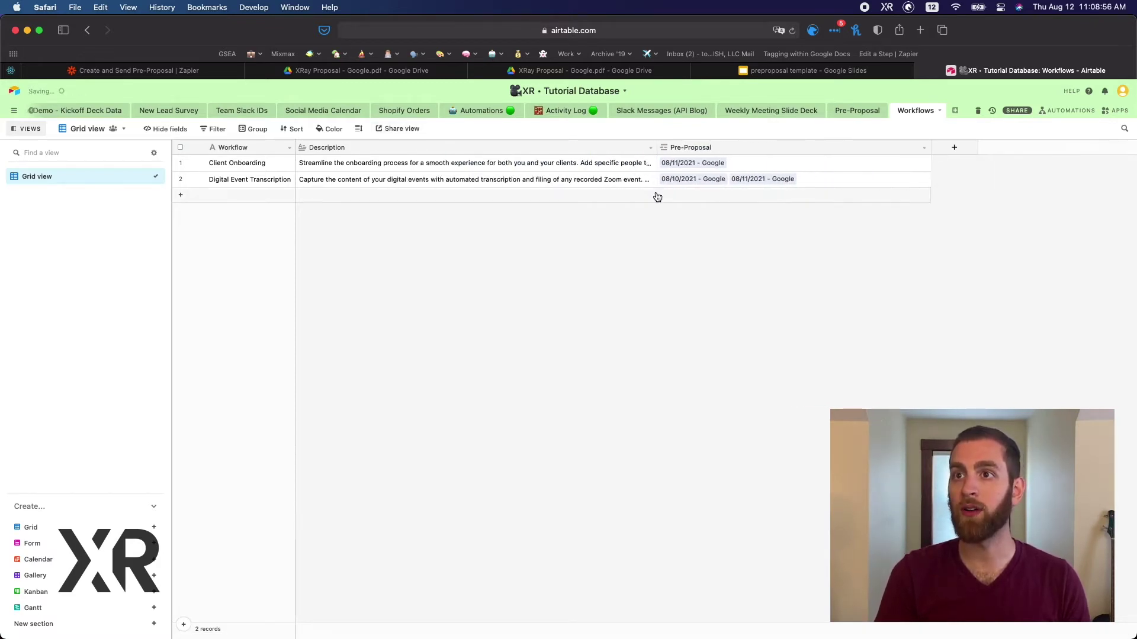
click(358, 129)
click(374, 192)
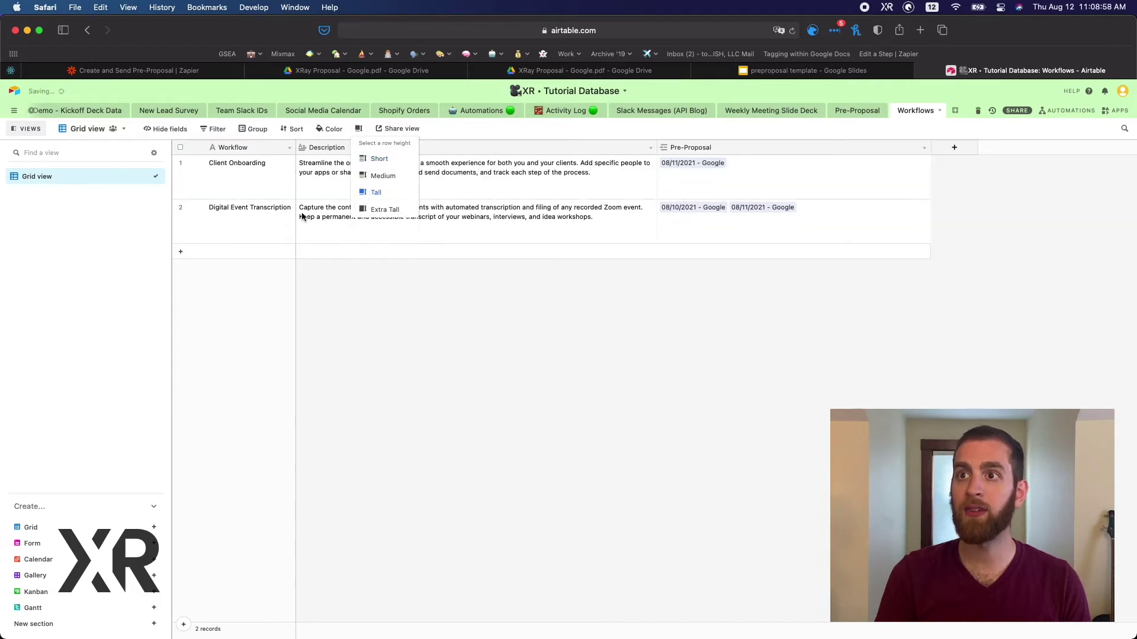
click(364, 302)
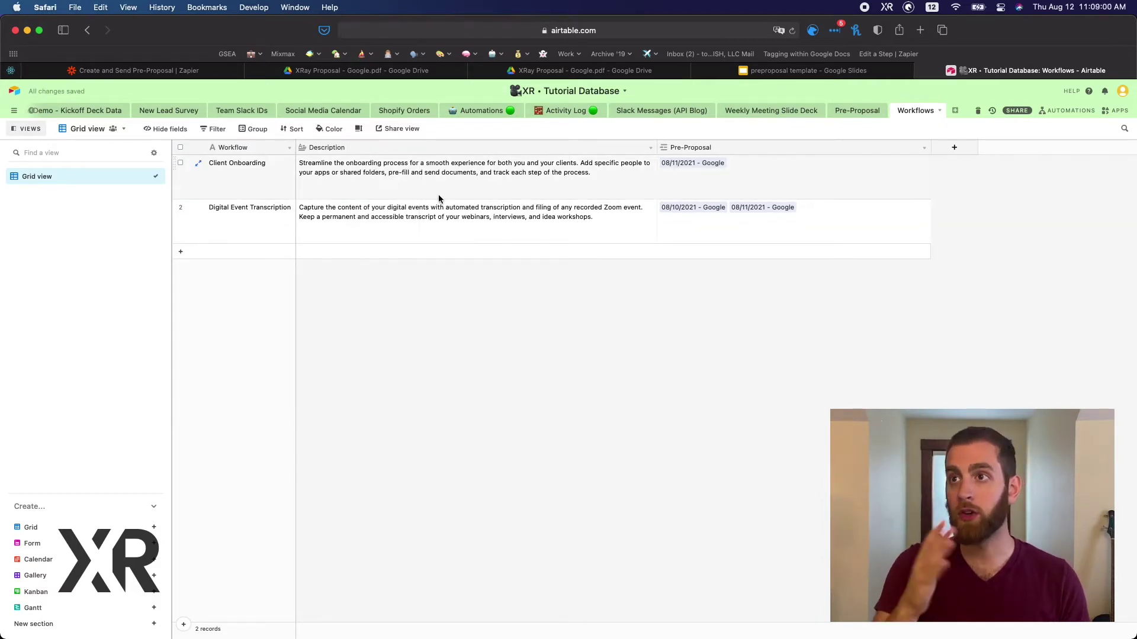
- In the Pre-Proposal table, slightly widen the Workflows field and save it as a link to records in the Workflows table
click(859, 111)
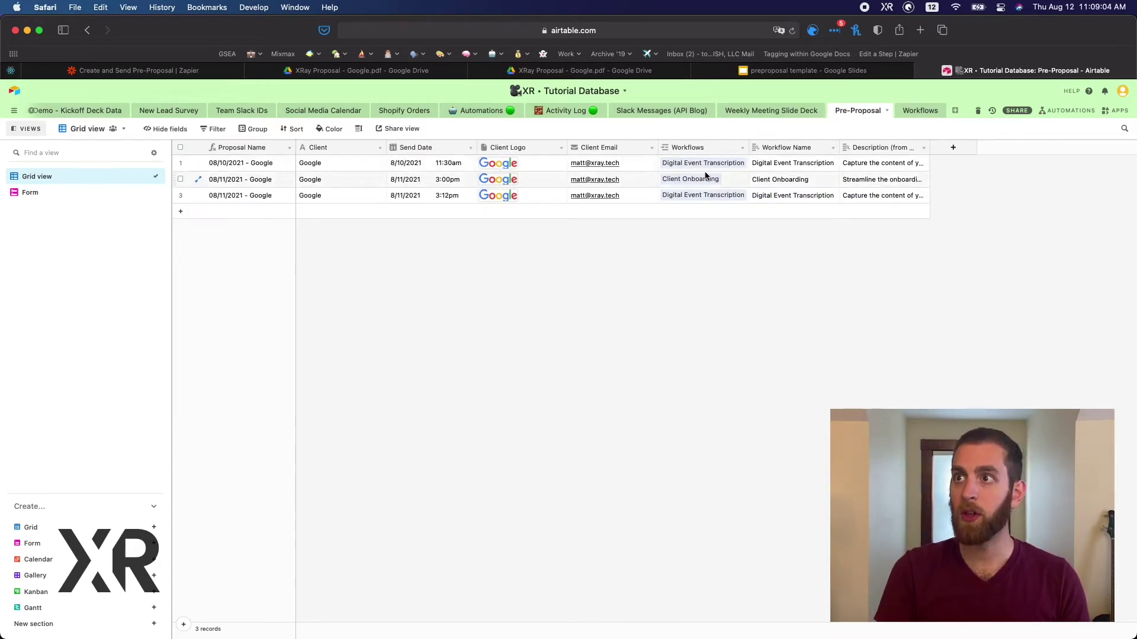
mouse_move(748, 147)
mouse_down()
mouse_move(806, 155)
mouse_move(746, 152)
mouse_move(757, 152)
mouse_up()
click(753, 148)
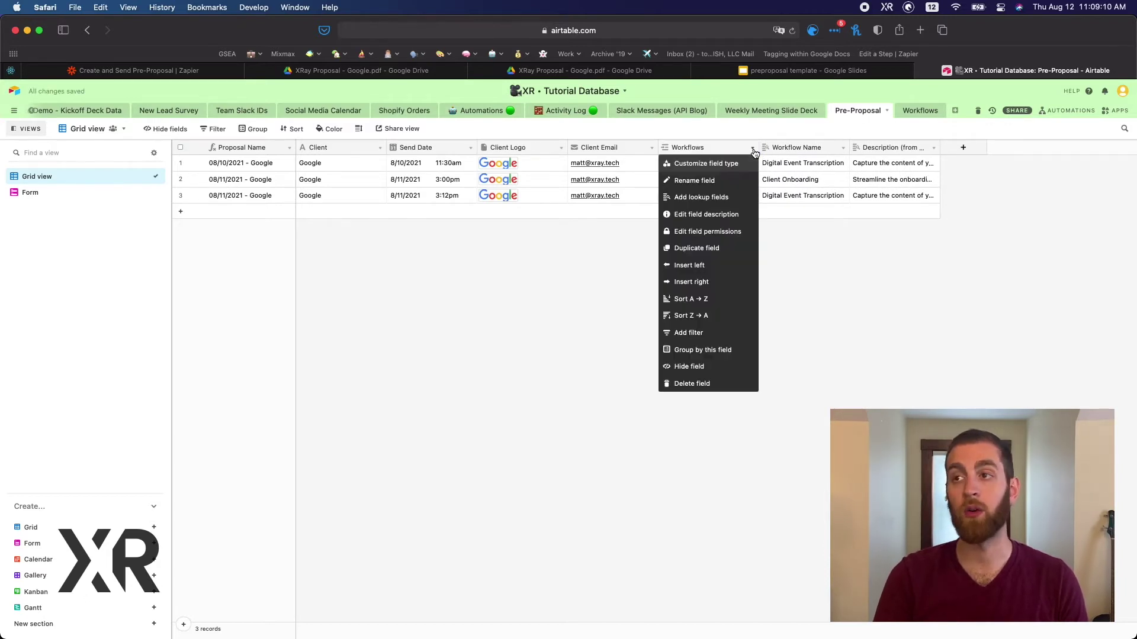
click(742, 160)
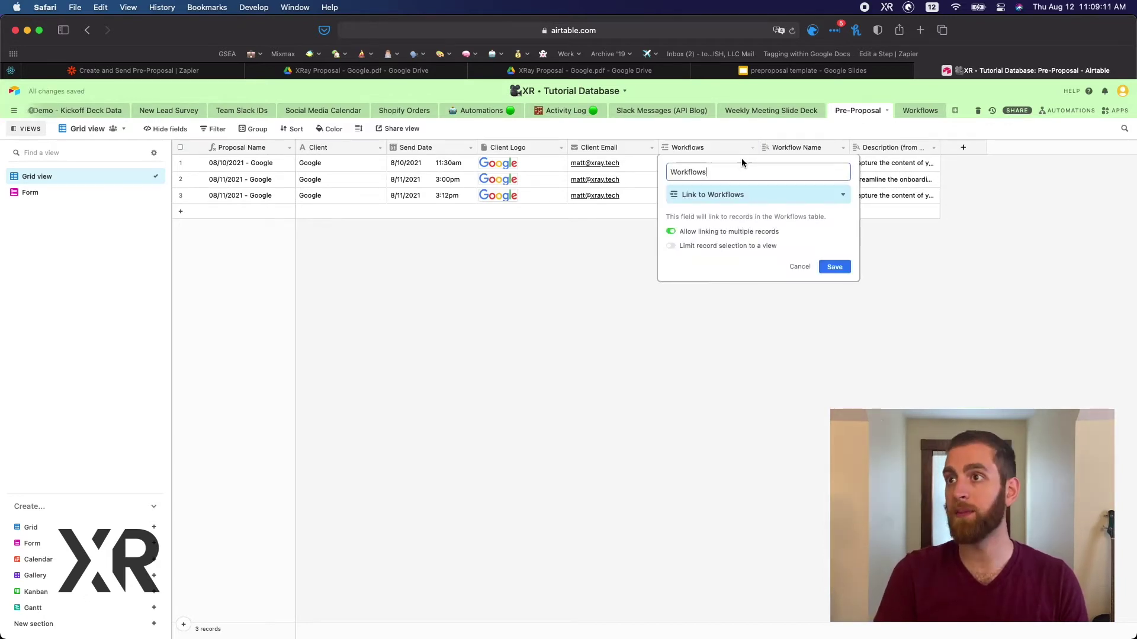
click(746, 196)
click(738, 221)
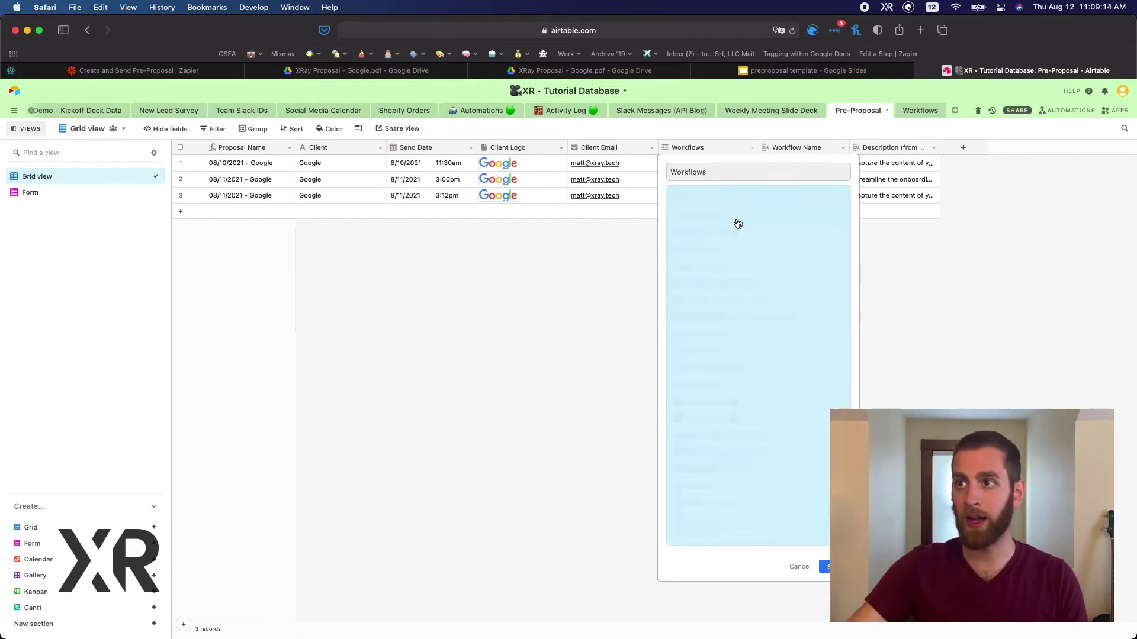
click(685, 495)
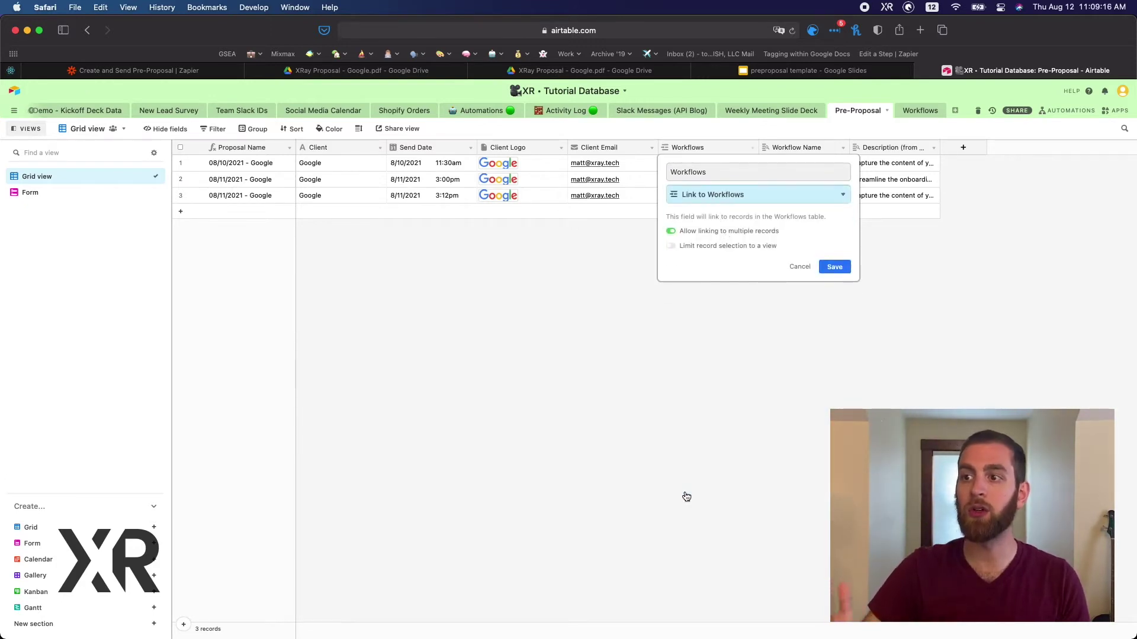
click(845, 268)
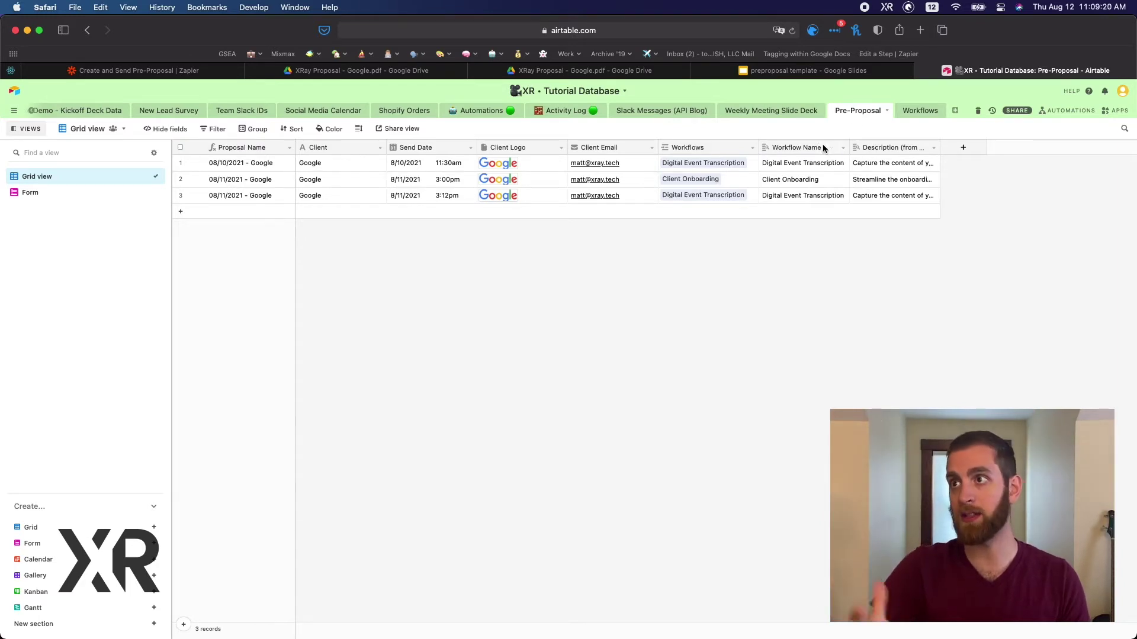
- Examine the lookup configuration of the Workflow Name field and close it without changes
click(794, 148)
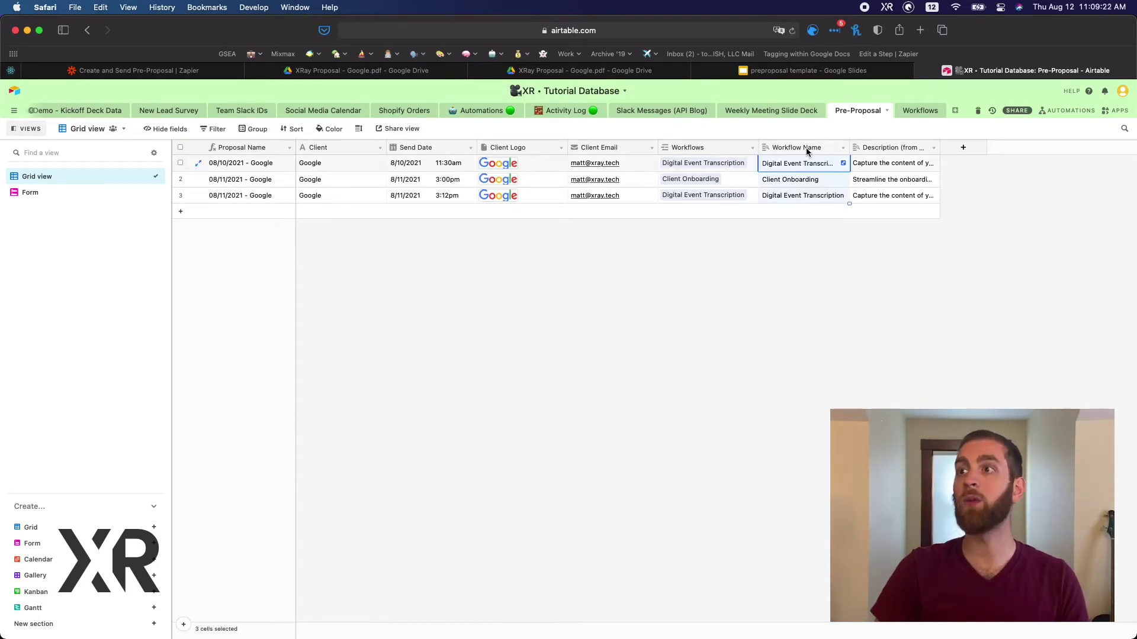
click(845, 150)
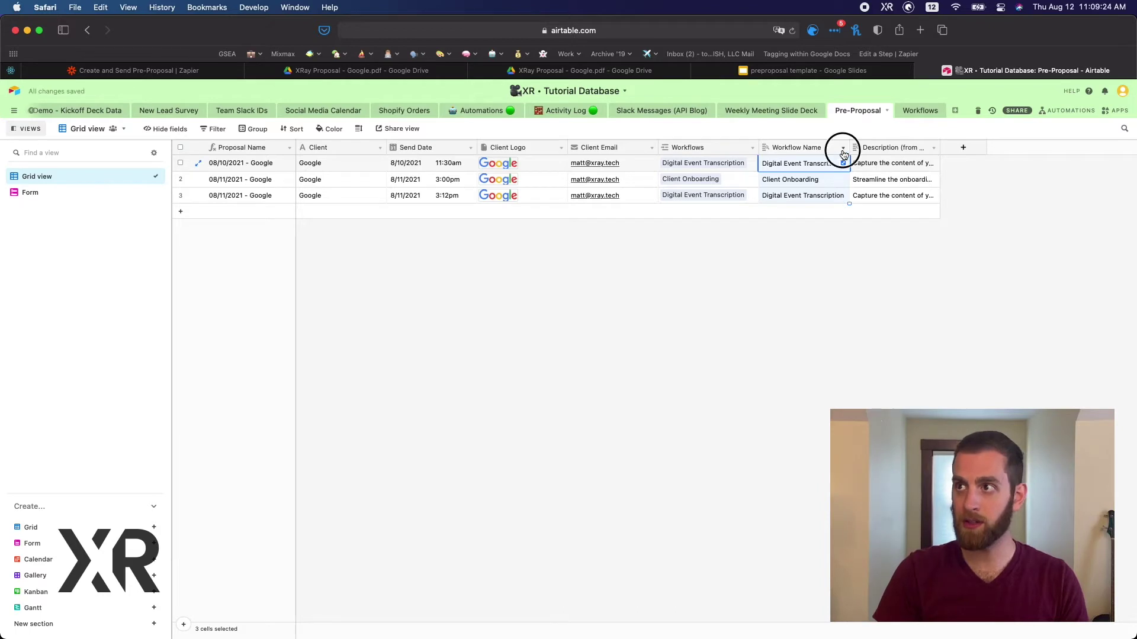
click(841, 149)
click(828, 167)
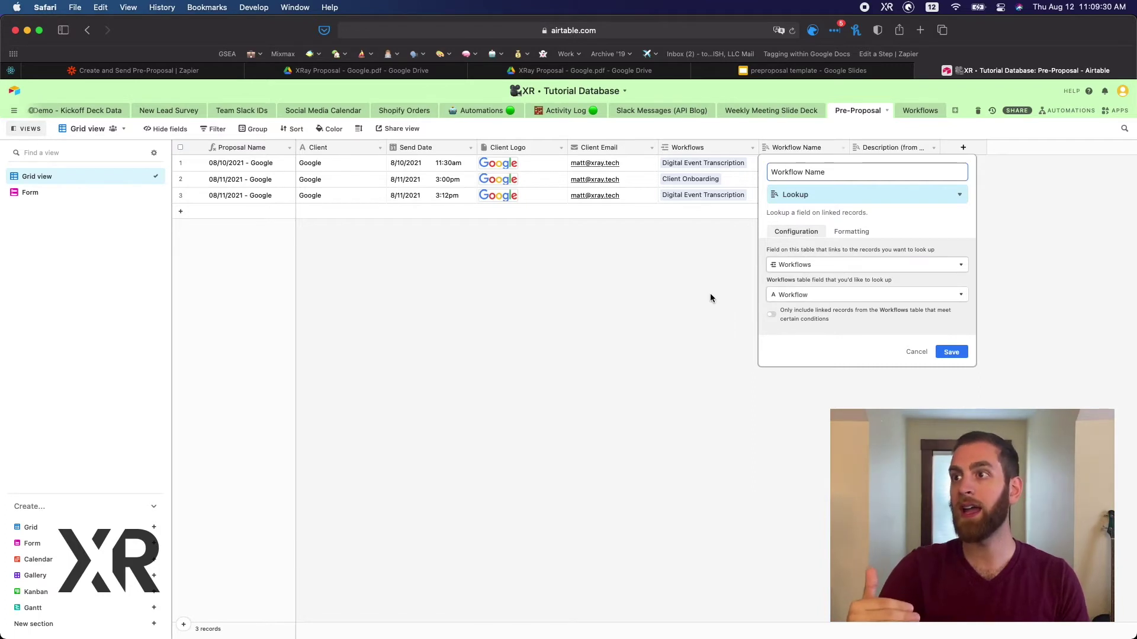
click(698, 262)
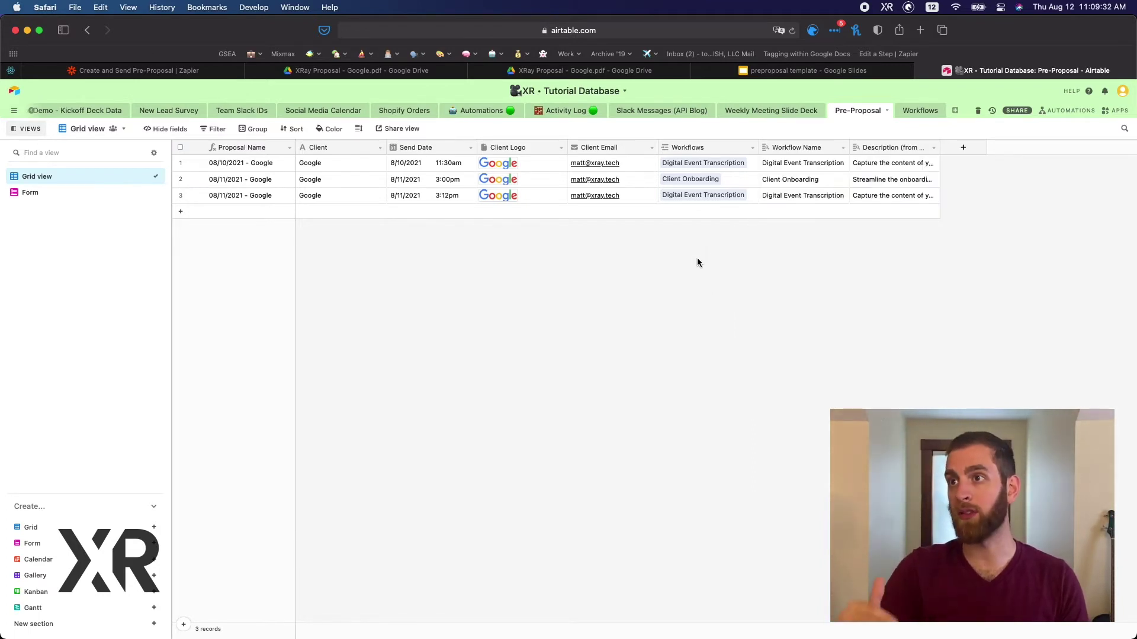
- Replace the linked workflow of the second proposal record with Digital Event Transcription
click(737, 181)
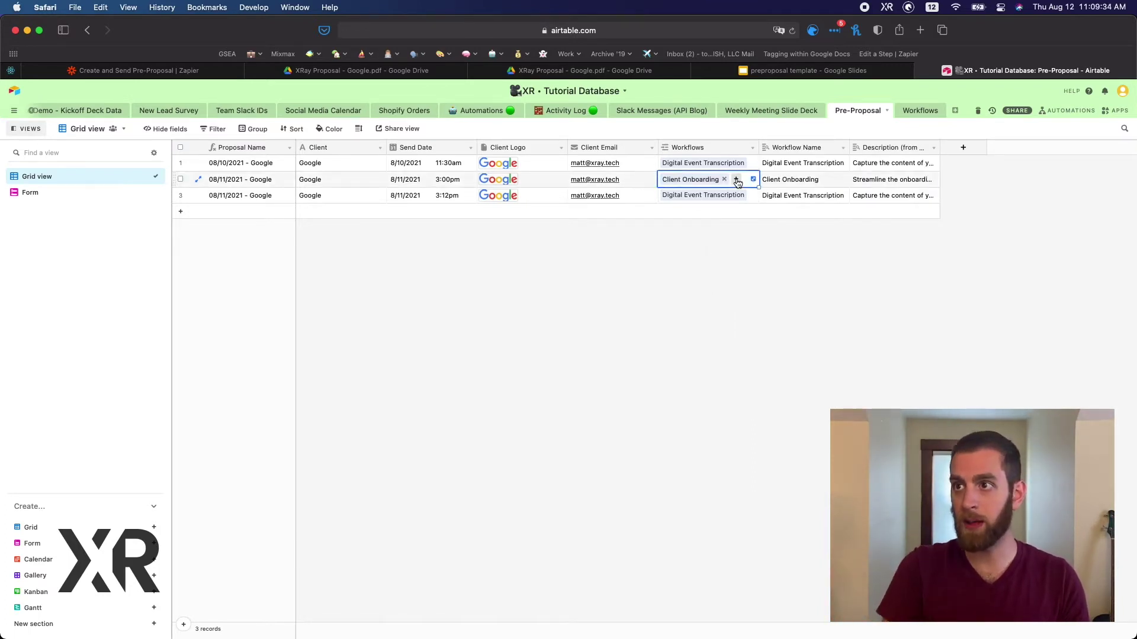
key(BackSpace)
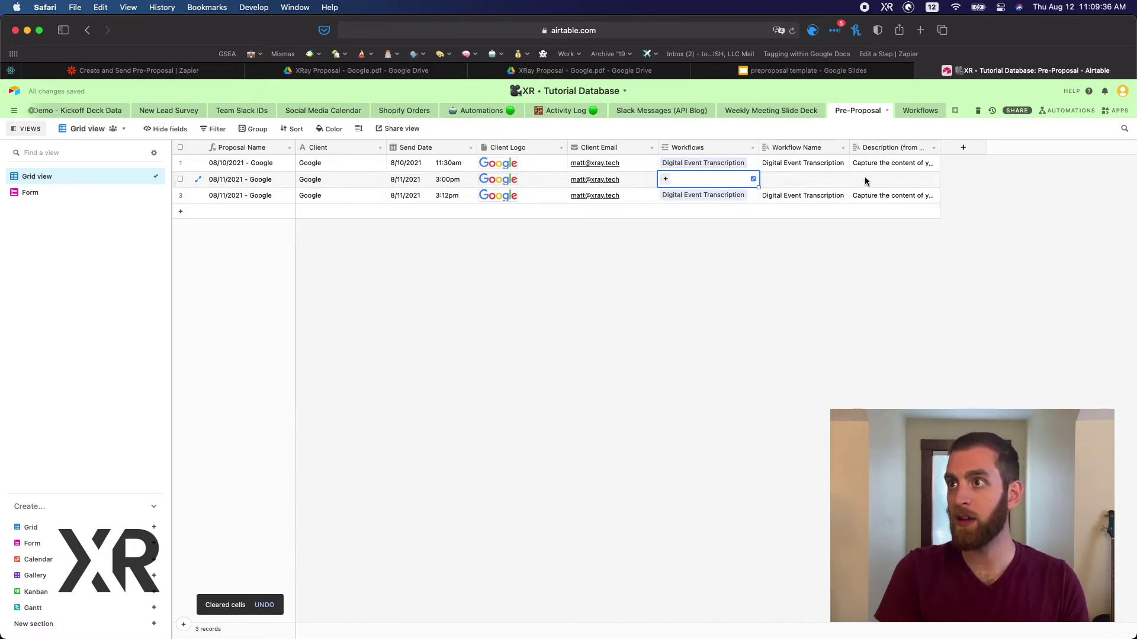
click(665, 179)
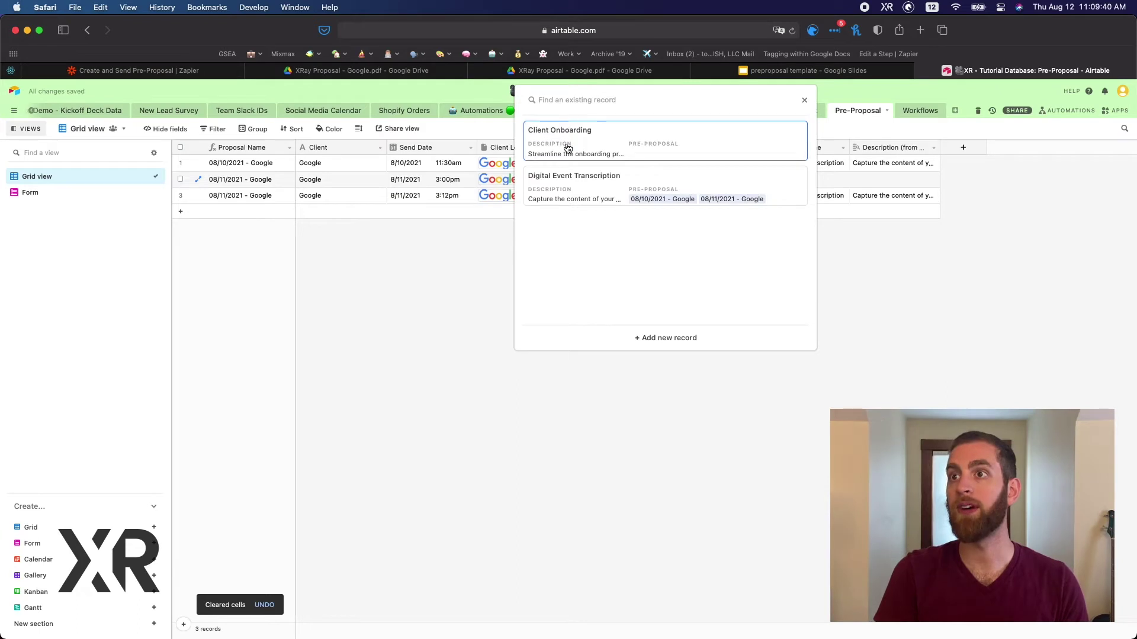
click(586, 177)
click(679, 220)
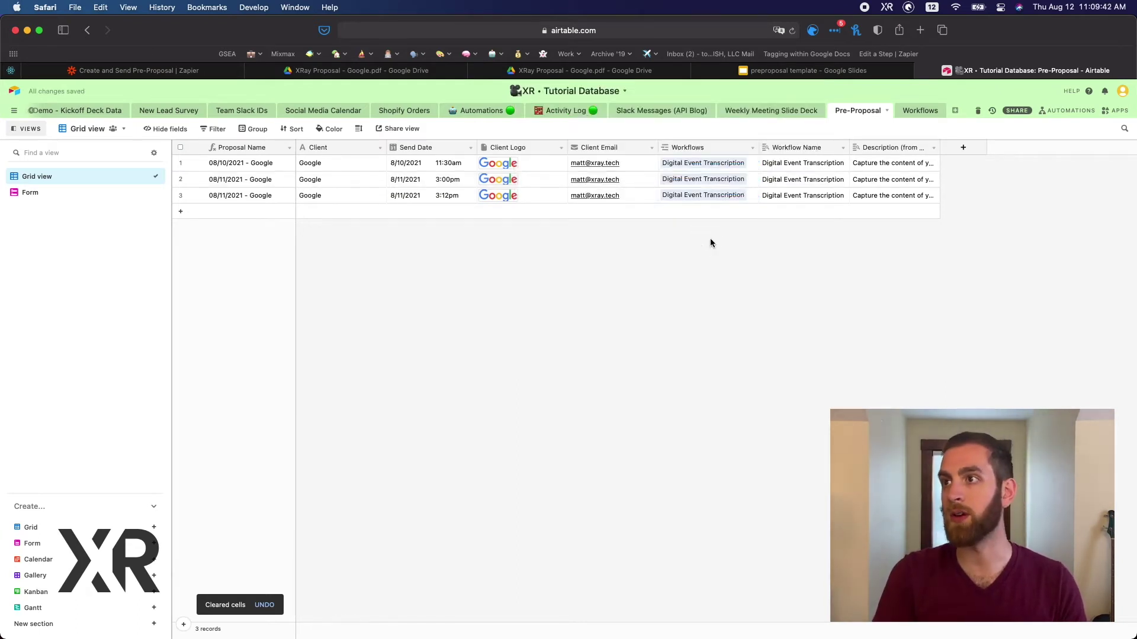
- Check the linked proposals in the Workflows table and set the Pre-Proposal table's row height to Tall
click(916, 112)
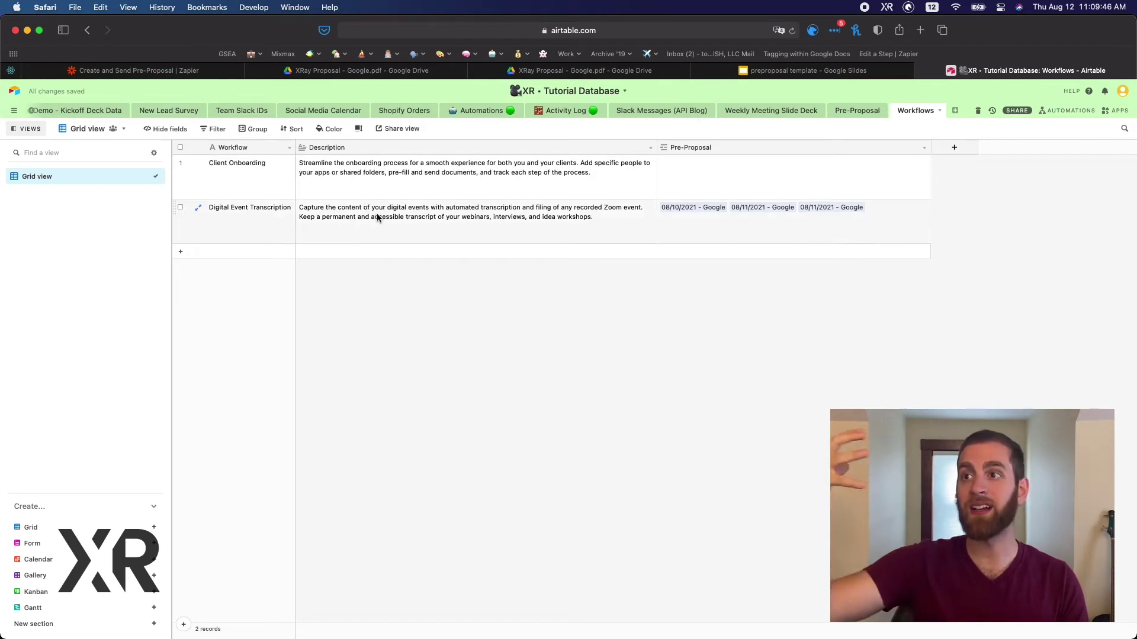
click(851, 110)
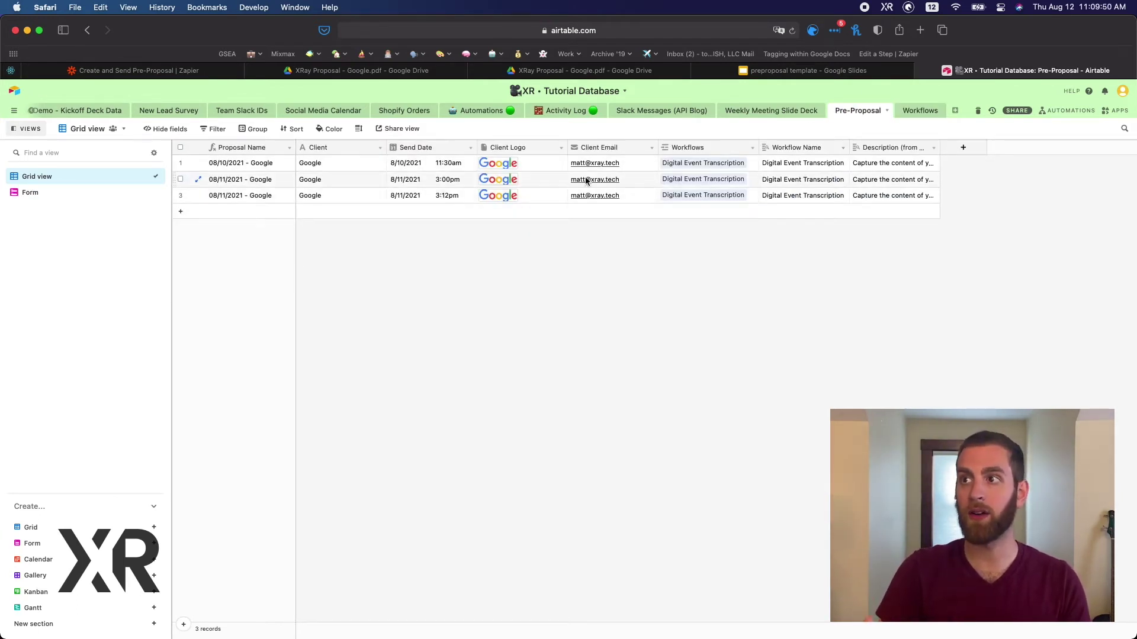
click(359, 129)
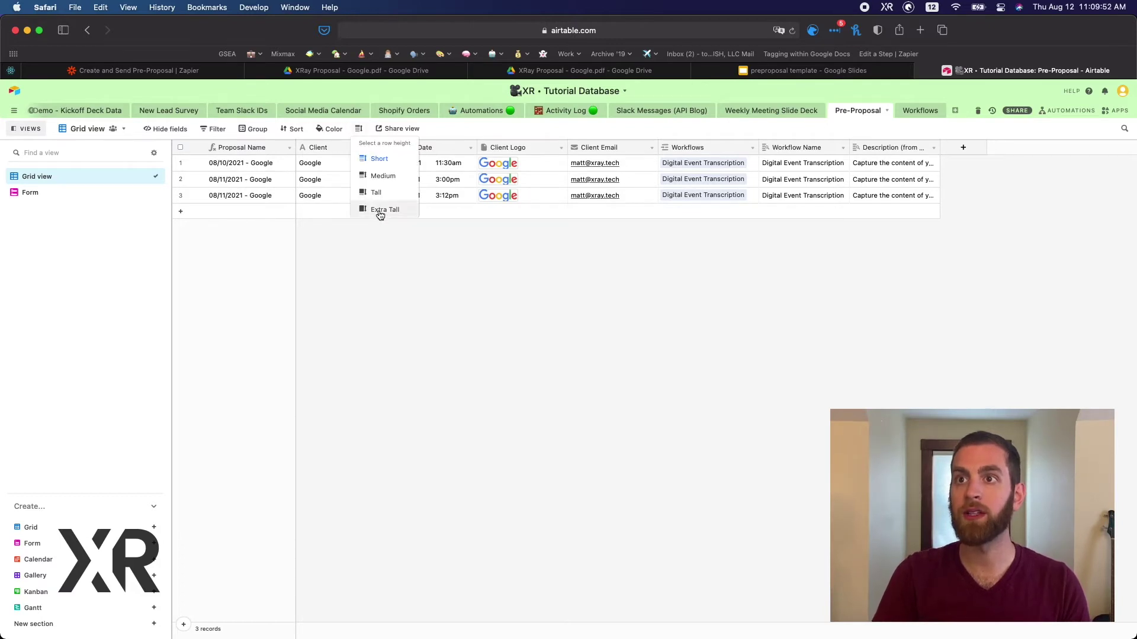
click(377, 193)
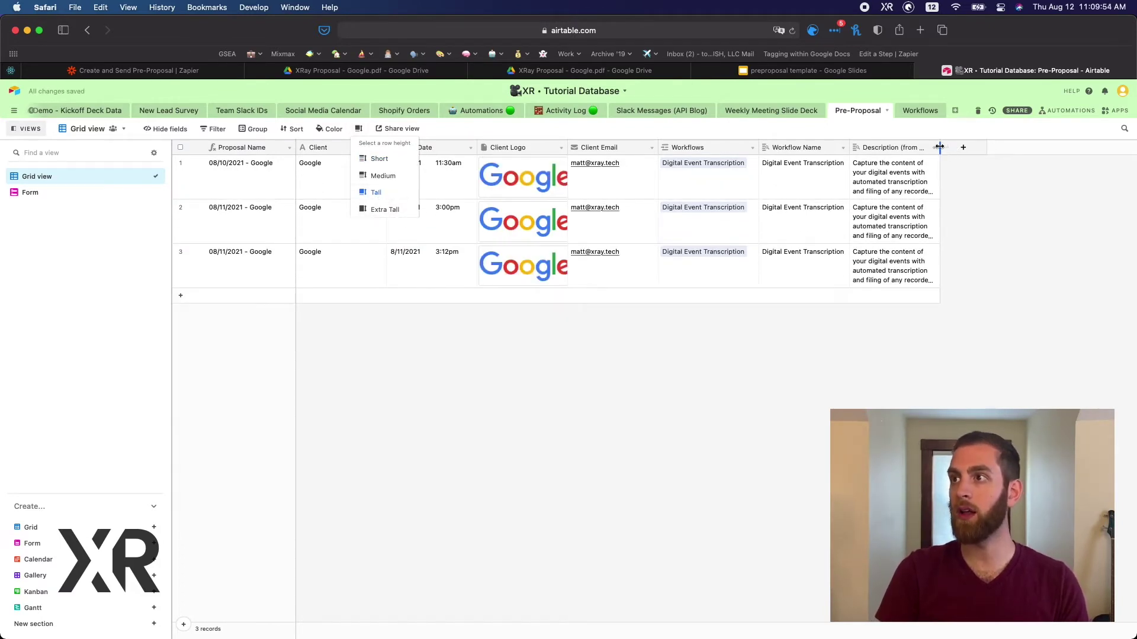
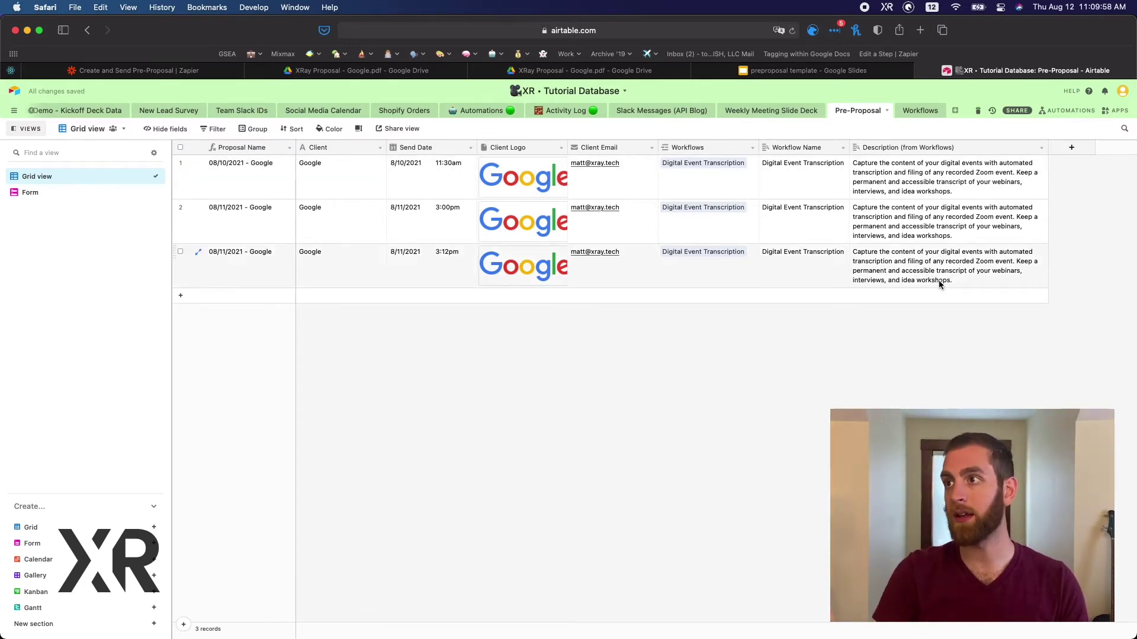
- Replace the linked workflow of the second proposal record with Client Onboarding
click(703, 221)
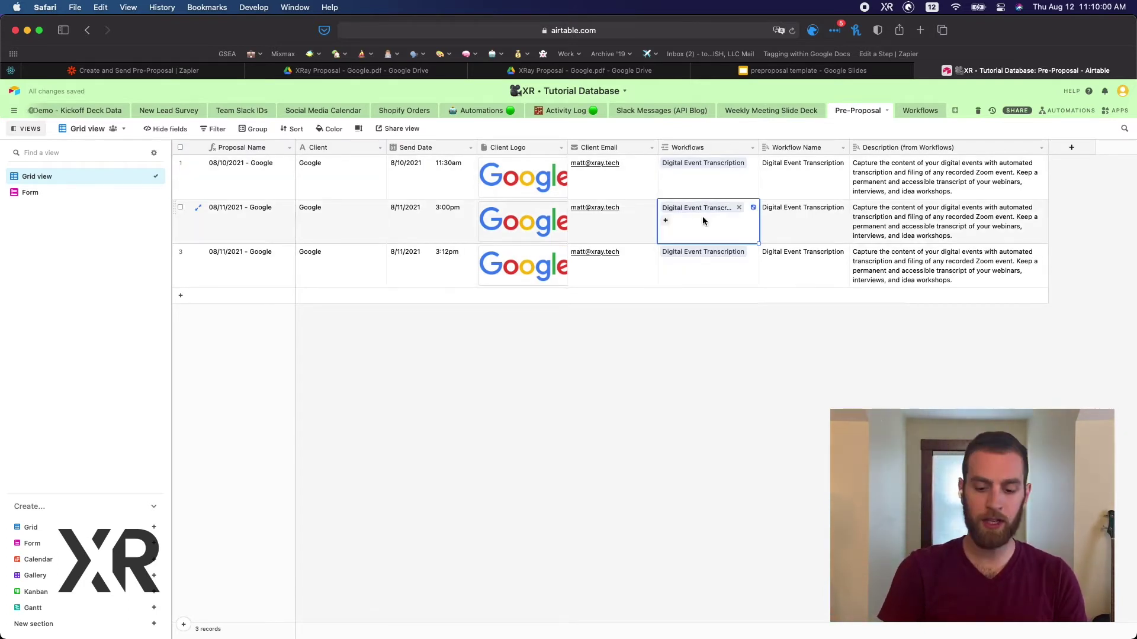
key(Delete)
click(666, 220)
click(597, 135)
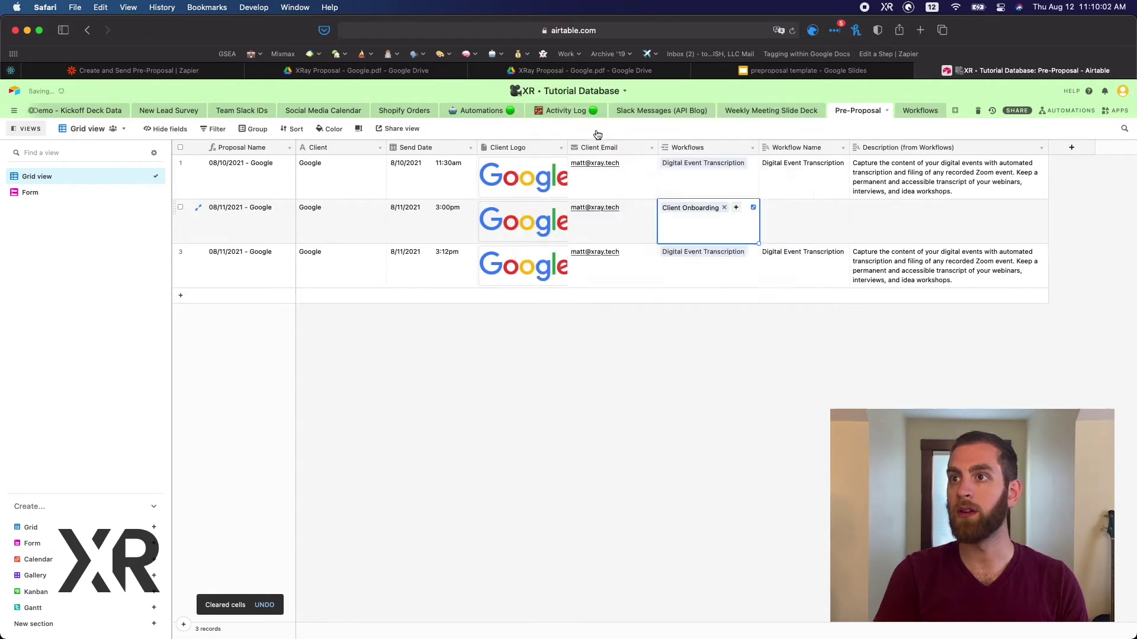
- Add a workflow named "Tutorial Making" to the Workflows table with the description "Its fun, you should try!"
click(921, 111)
click(279, 249)
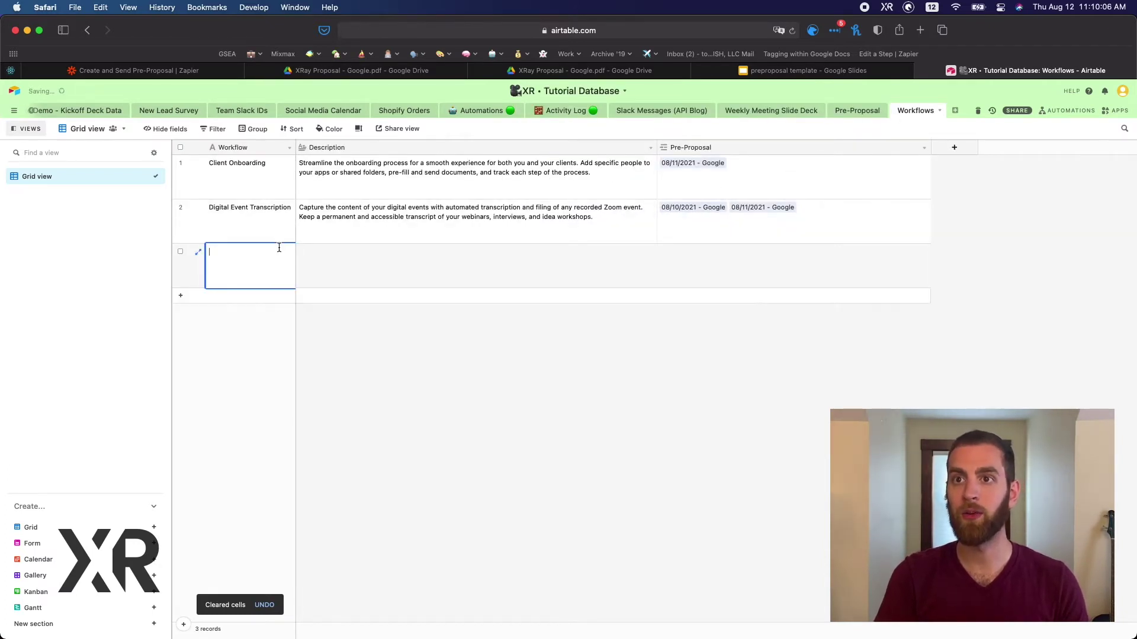
text(Tutorial )
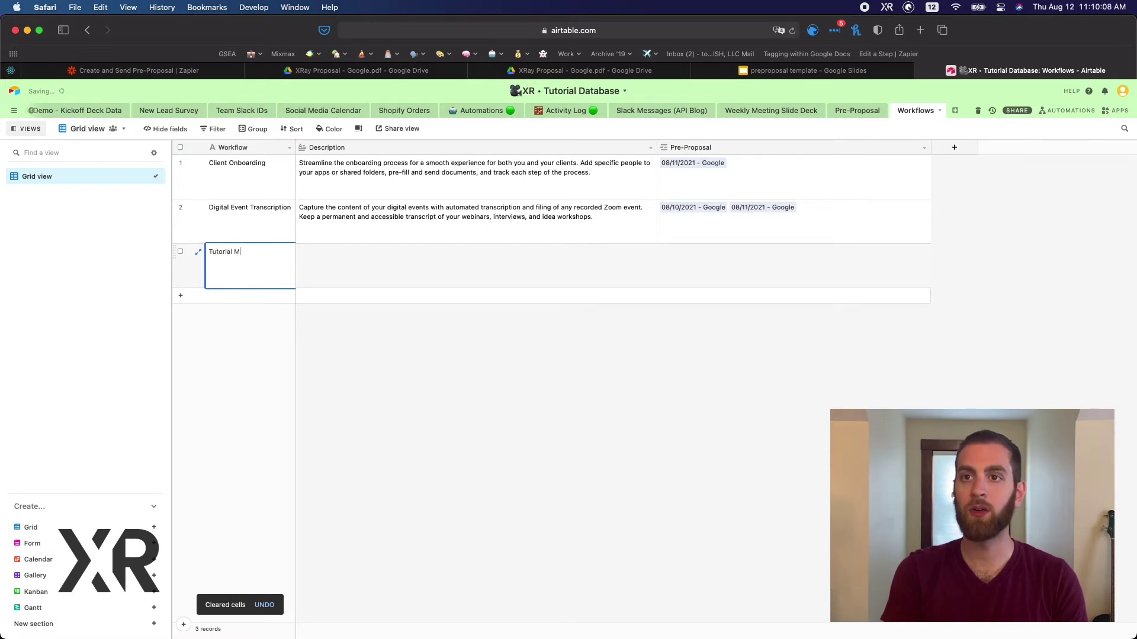
text(Making)
key(Tab)
text(Its)
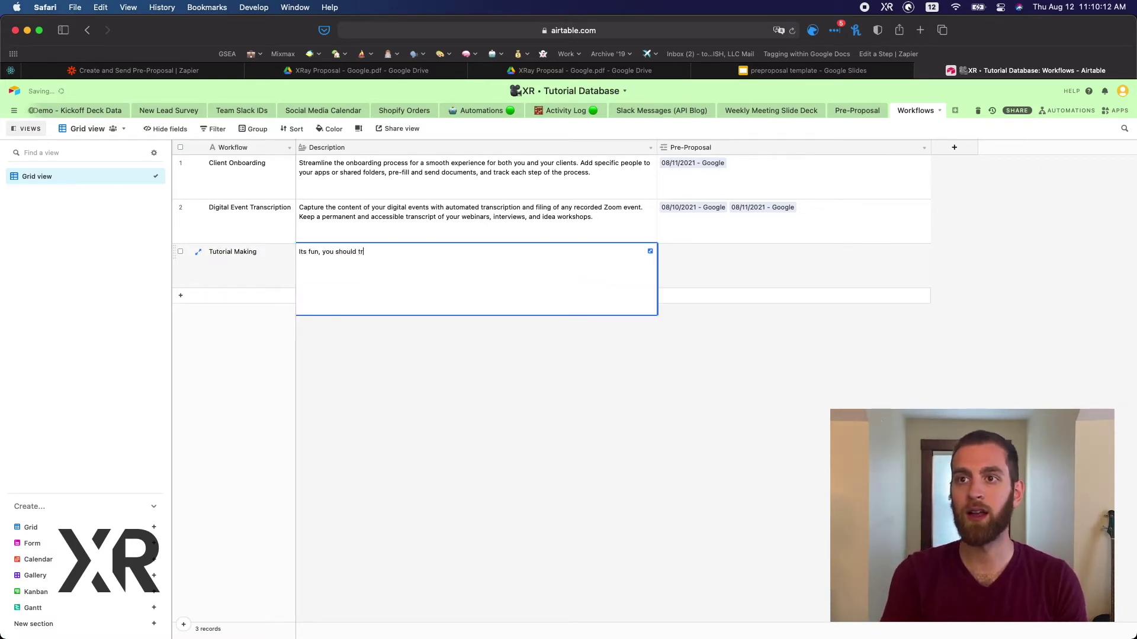
click(386, 394)
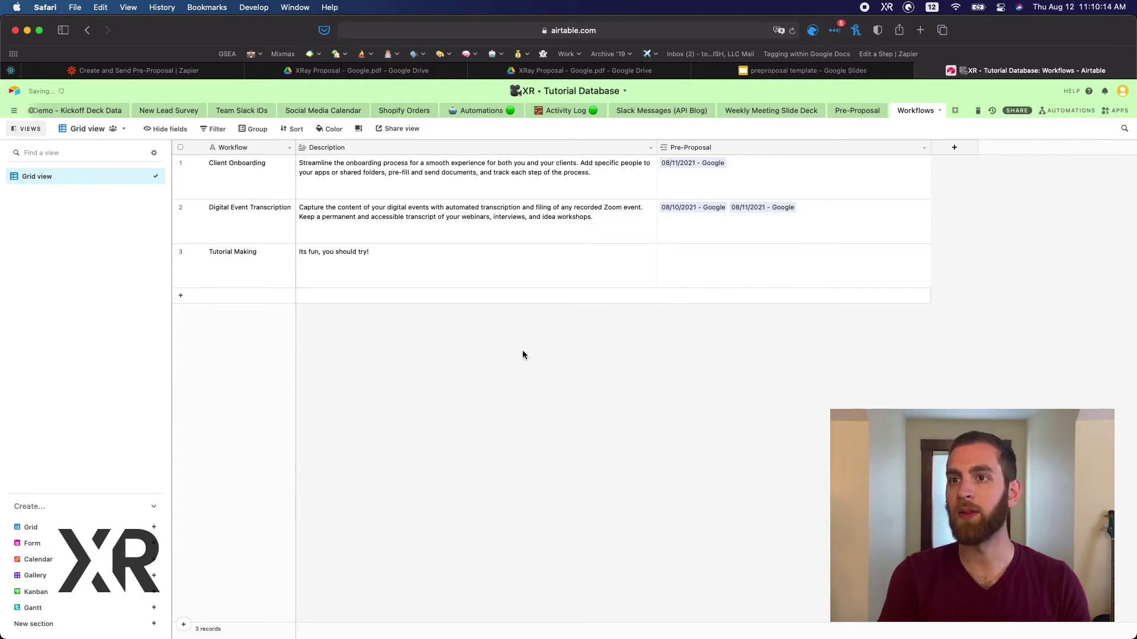
- In the Pre-Proposal table, replace the third record's linked workflow with Tutorial Making
click(848, 111)
click(718, 273)
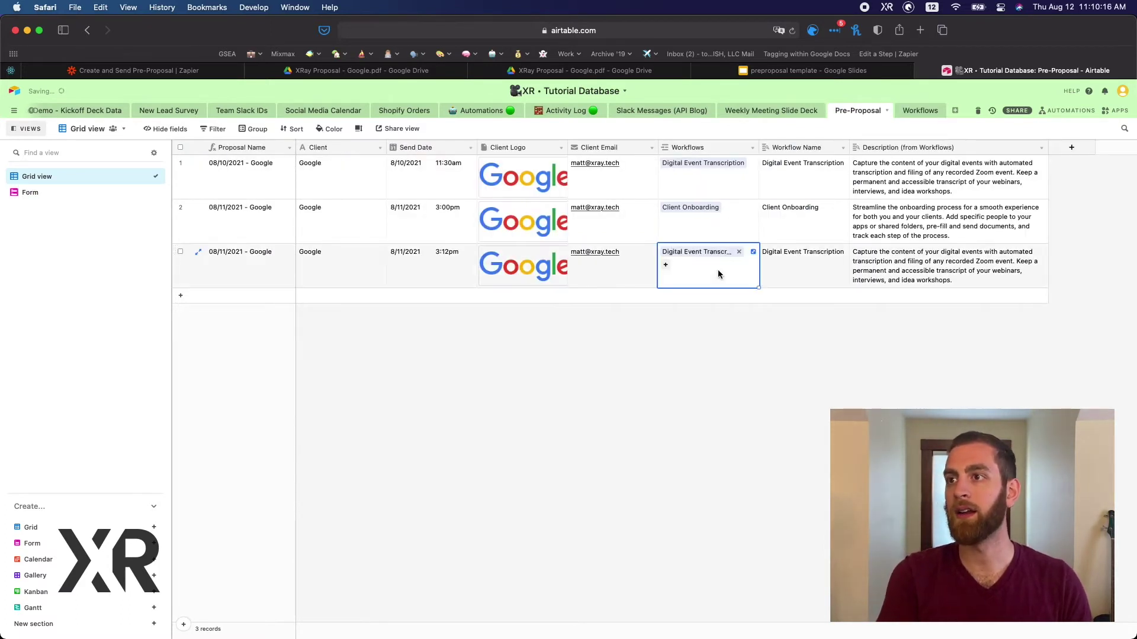
key(BackSpace)
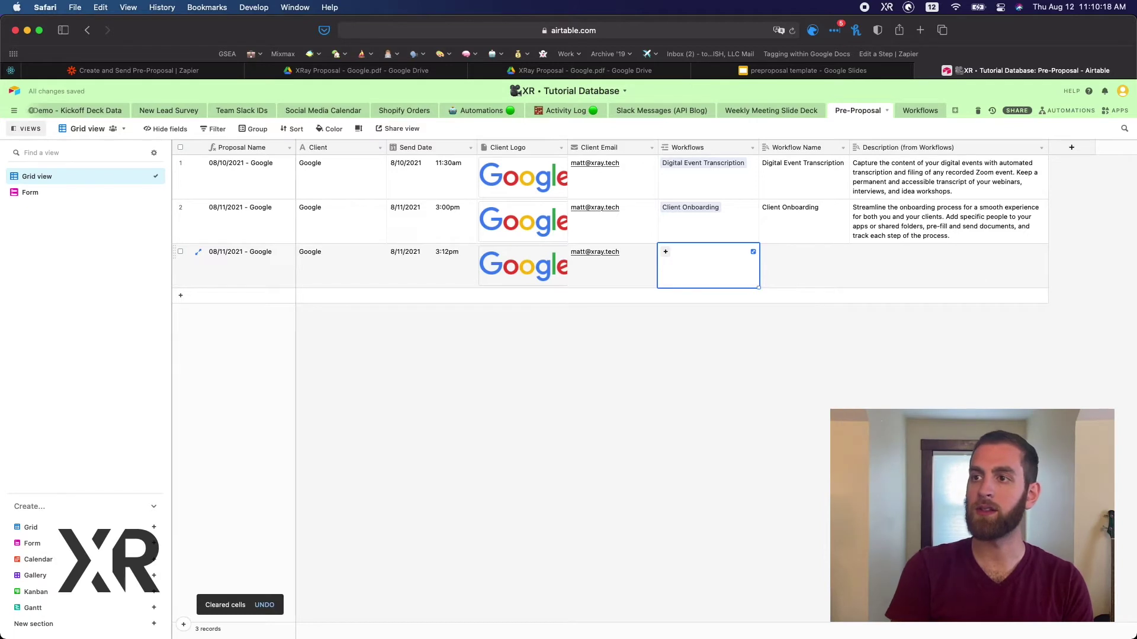
click(666, 252)
click(651, 252)
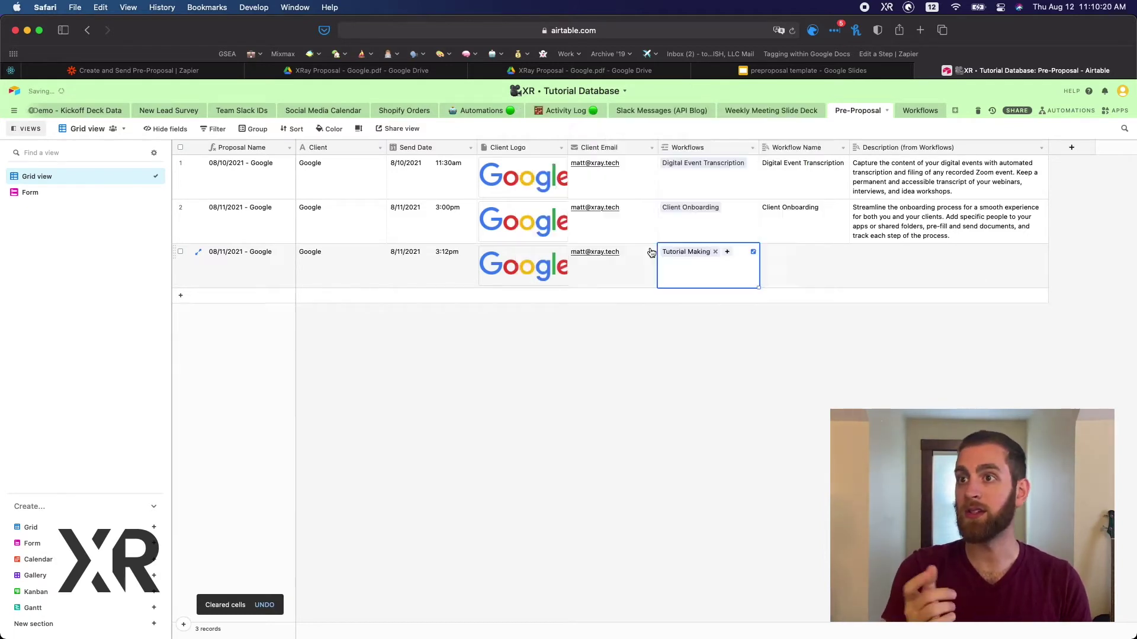
click(673, 330)
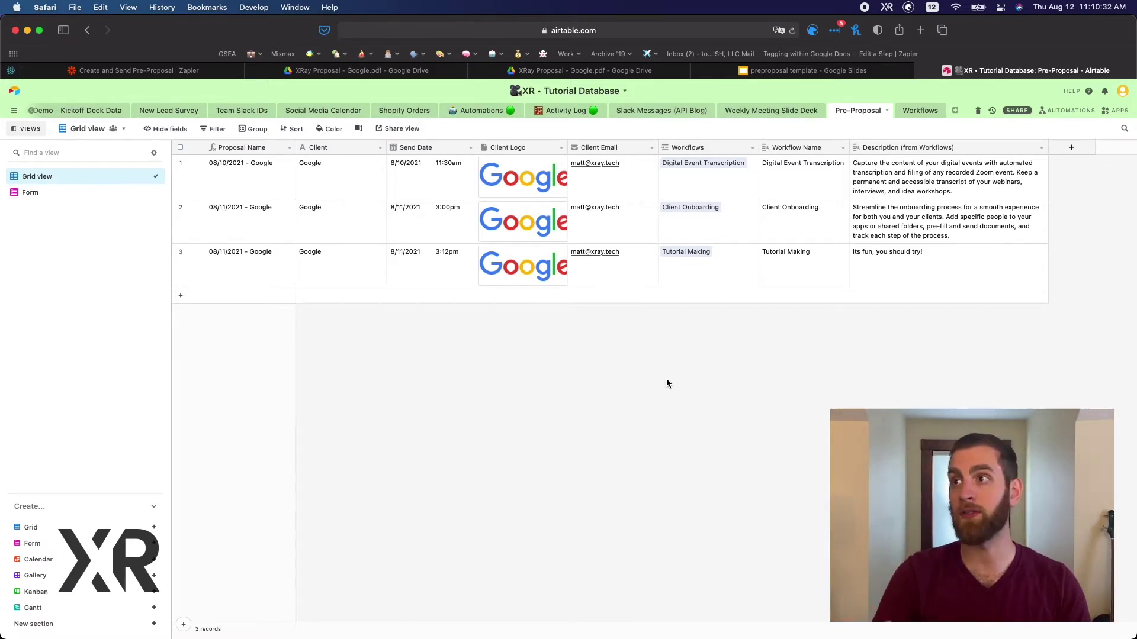
- Check the linked proposals in the Workflows table and open the Pre-Proposal table's Form view
click(920, 111)
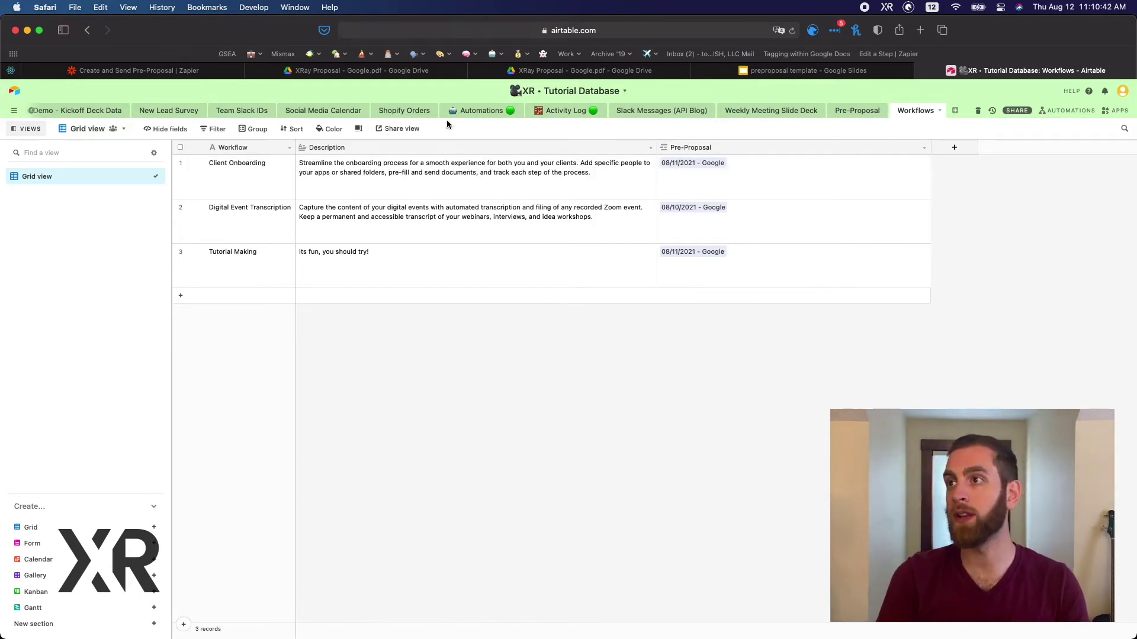
click(859, 110)
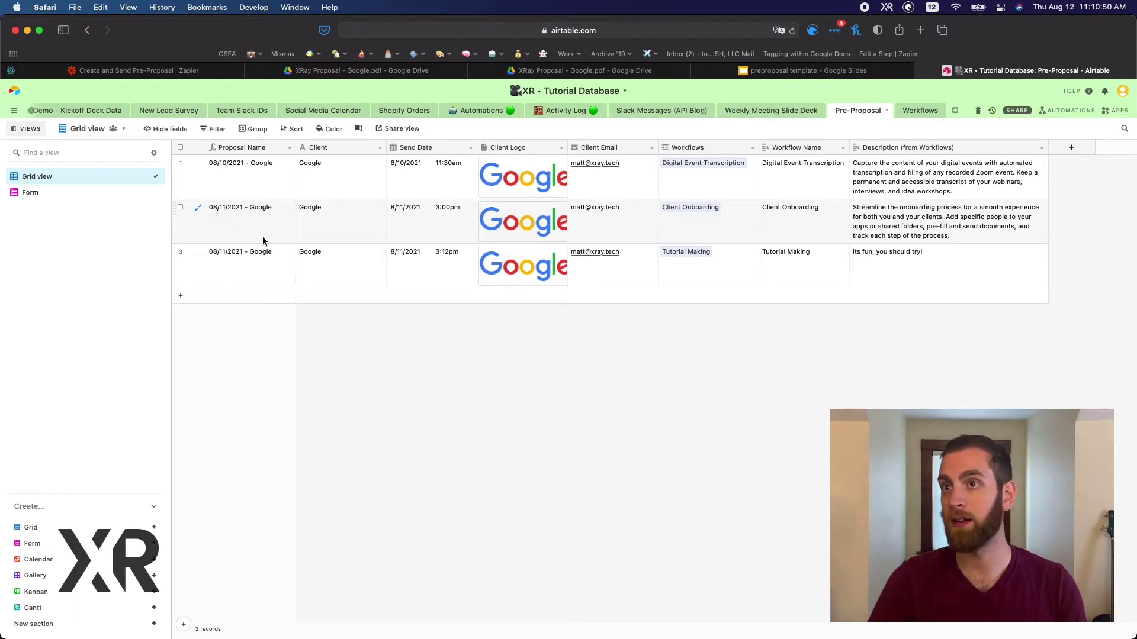
click(56, 190)
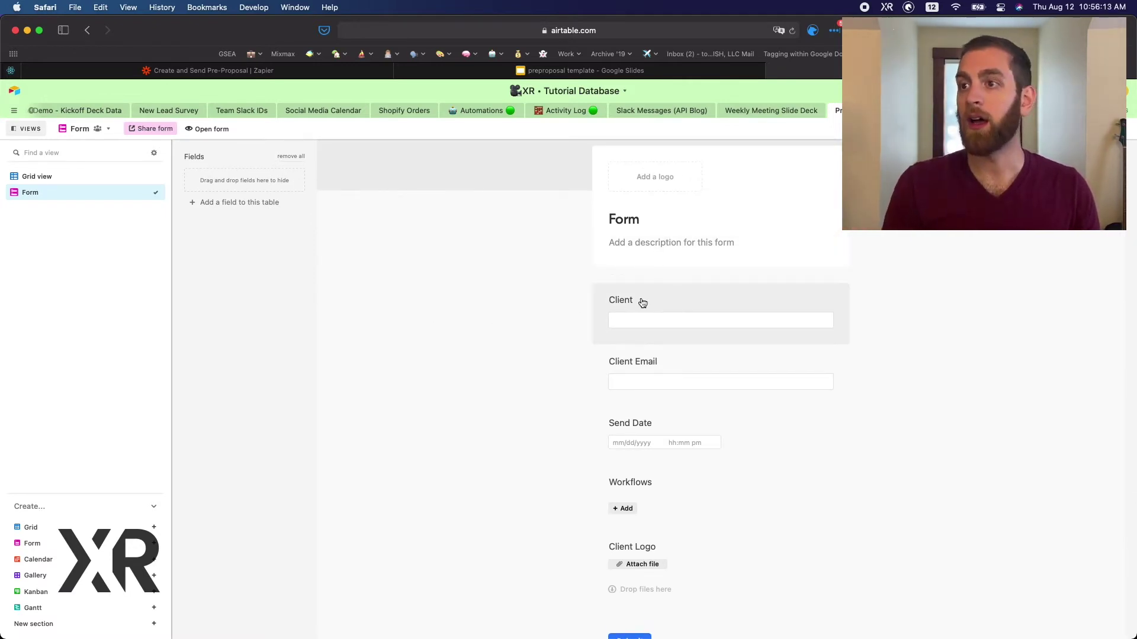
- Examine the form's fields and submission options, toggling Show Airtable branding off and back on
scroll(642, 303, down, 3)
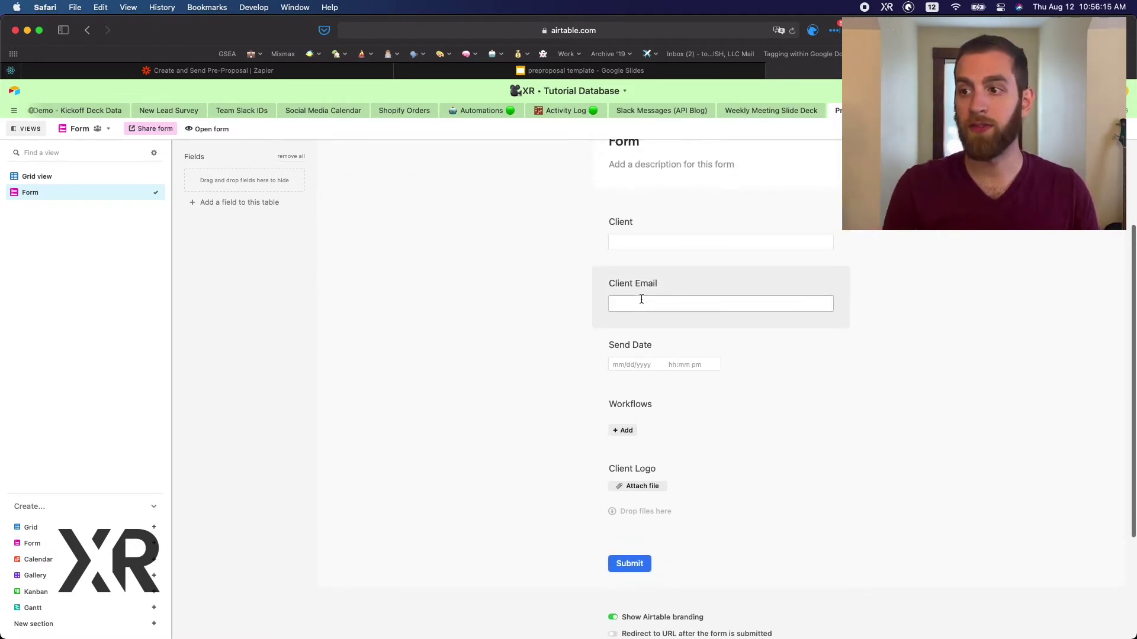
scroll(641, 299, up, 3)
scroll(642, 302, down, 10)
click(614, 457)
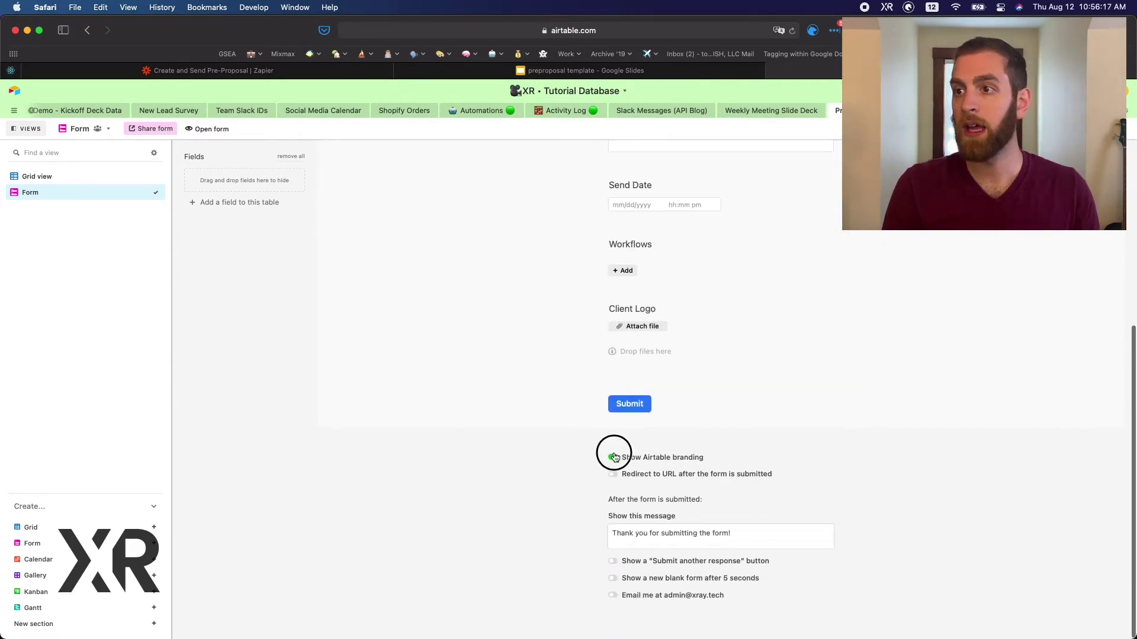
click(614, 457)
scroll(614, 462, up, 5)
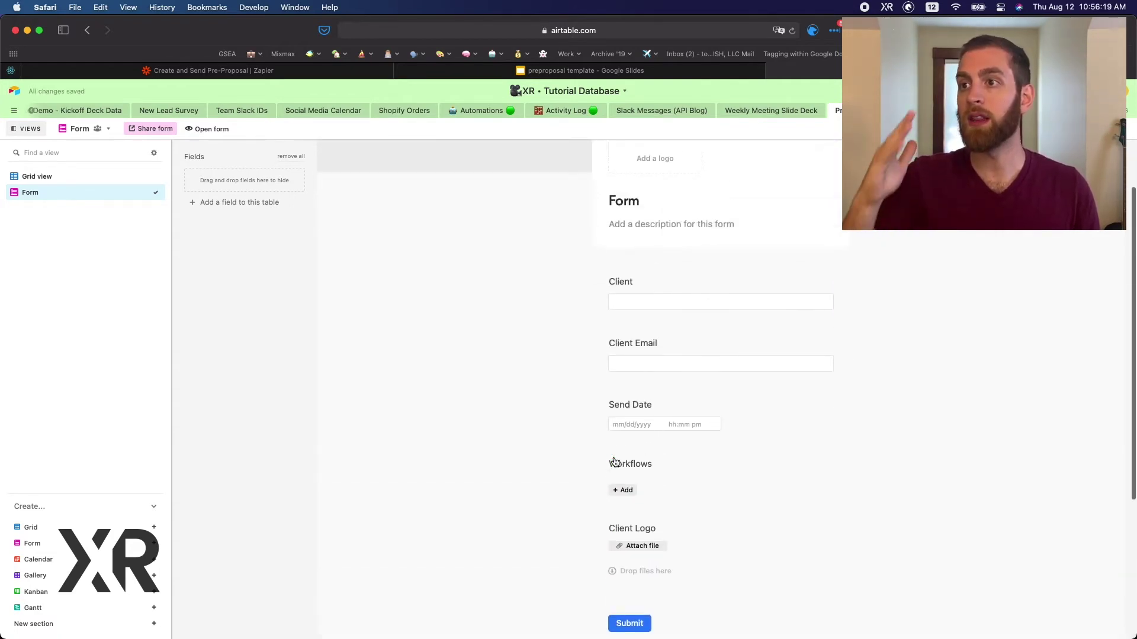
scroll(614, 463, up, 2)
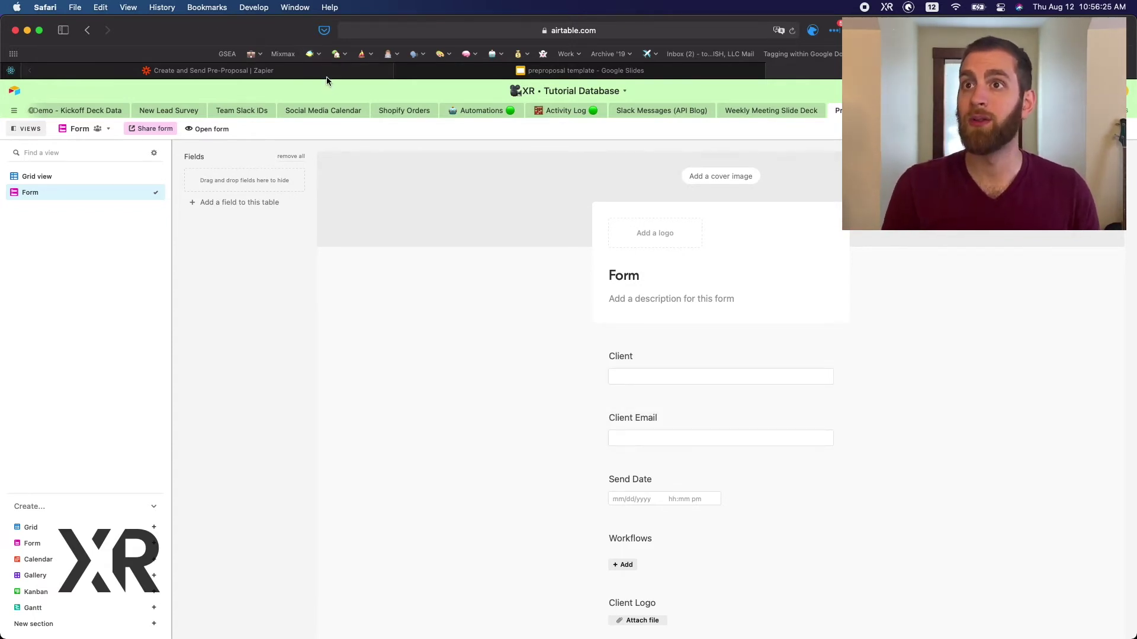
- Switch to the Create and Send Pre-Proposal Zap in Zapier and examine the Airtable trigger's base, table and view setup
mouse_move(326, 80)
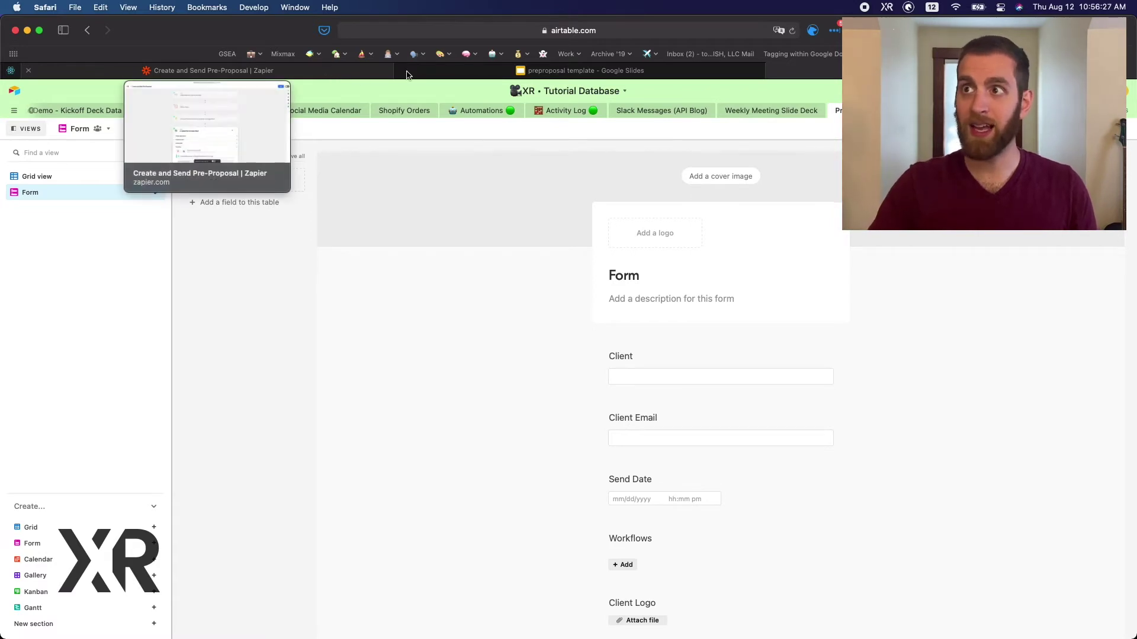
click(313, 71)
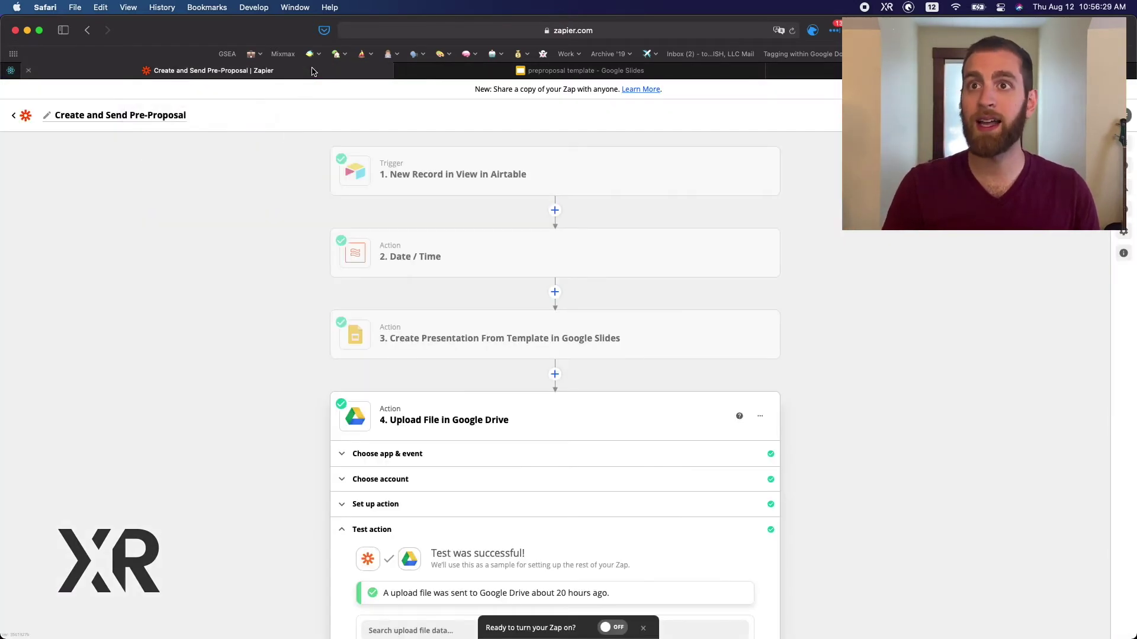
click(424, 171)
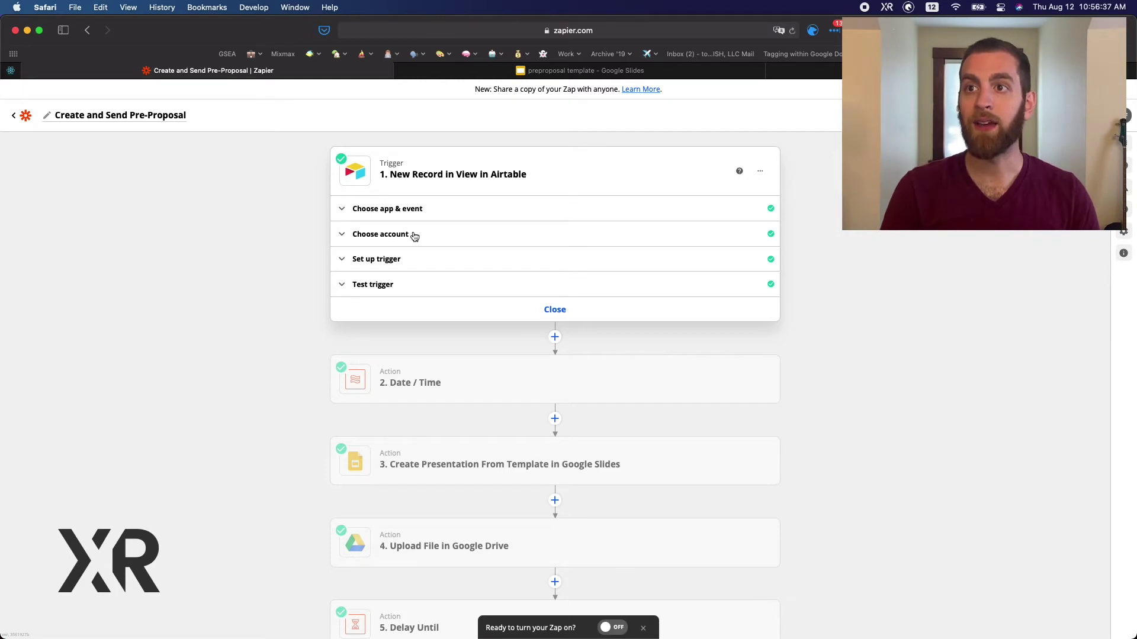
click(424, 260)
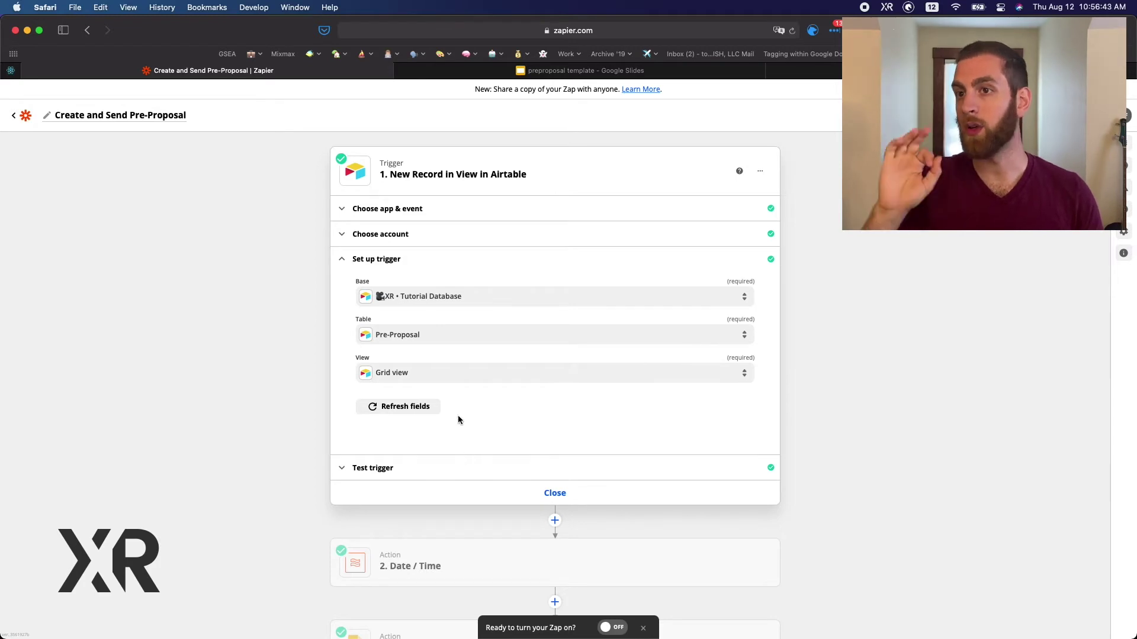
- Examine the trigger's test record down to its workflow name and description fields
click(470, 477)
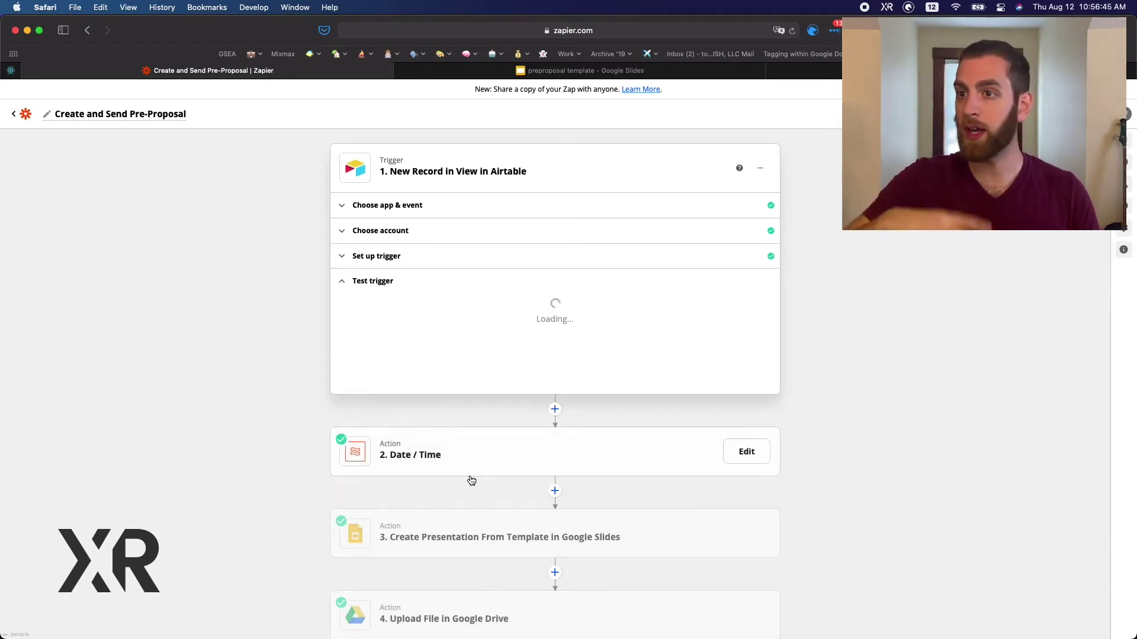
scroll(471, 478, down, 1)
scroll(470, 478, up, 1)
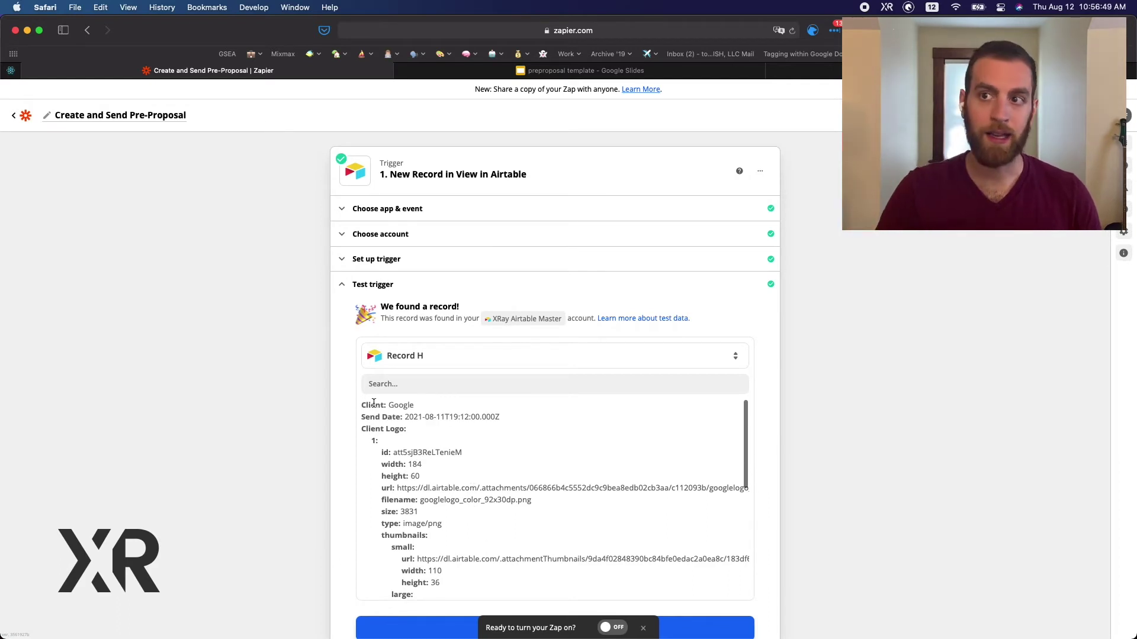
scroll(343, 409, down, 1)
scroll(343, 410, down, 1)
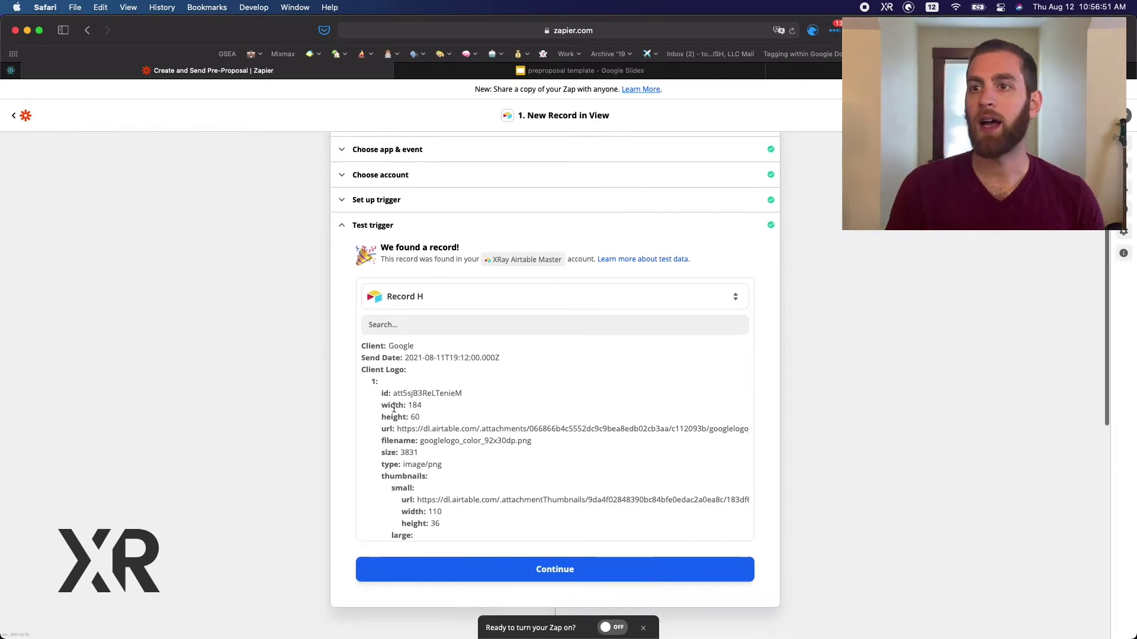
scroll(394, 409, down, 10)
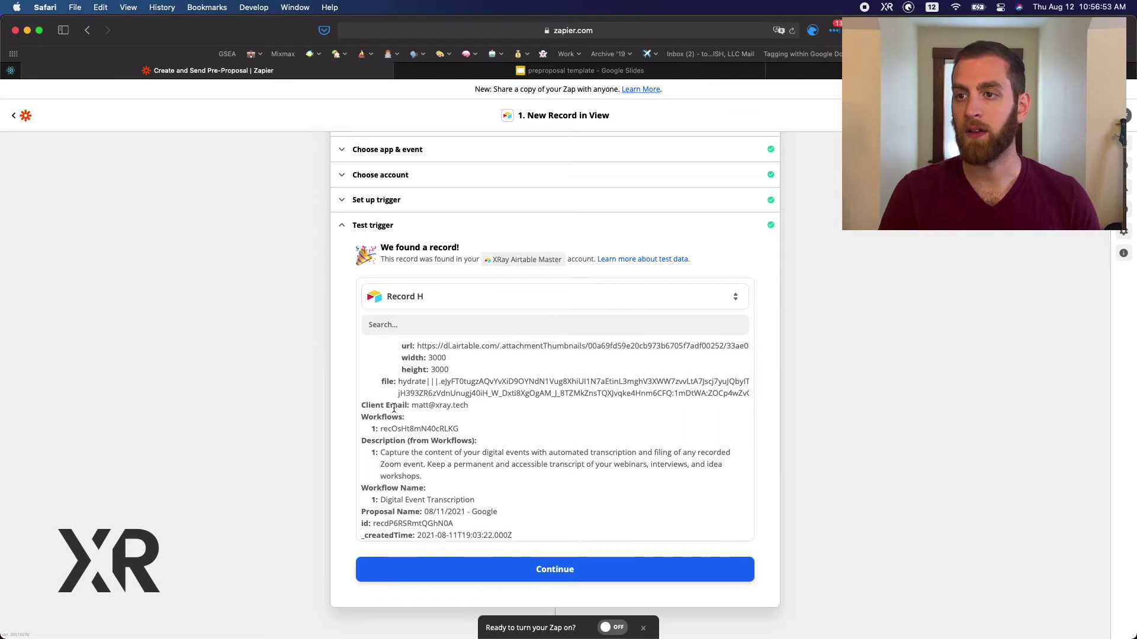
- Check the Pre-Proposal records in Airtable's Grid view and return to the trigger test in Zapier
click(833, 75)
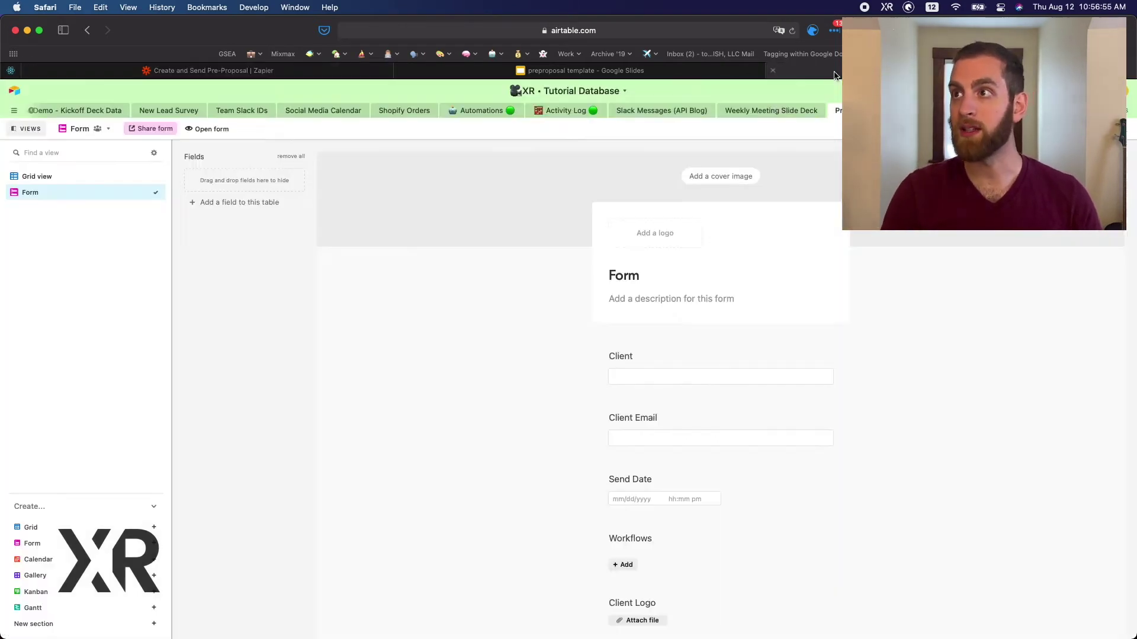
click(101, 177)
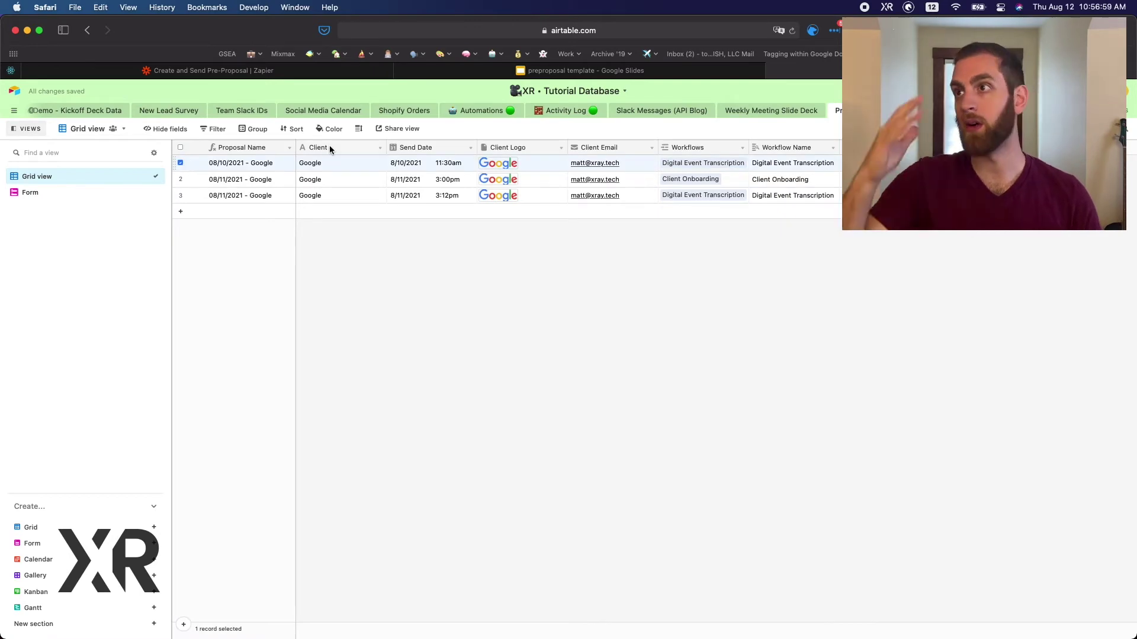
click(215, 71)
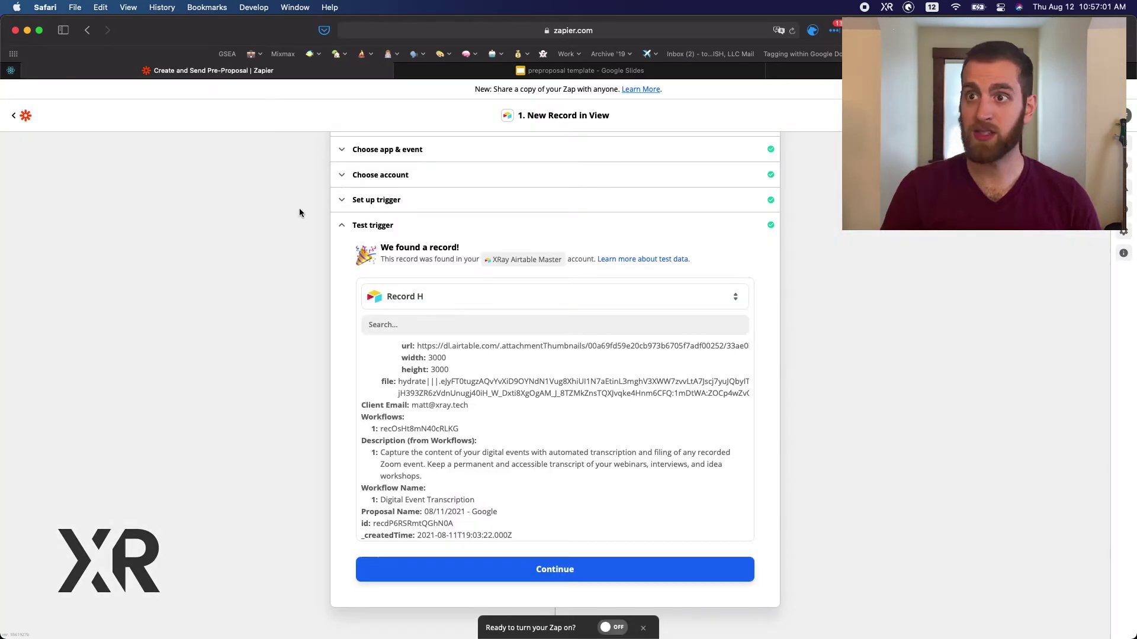
- Load more test records for the trigger, choose Record I as the sample and review its data
click(444, 307)
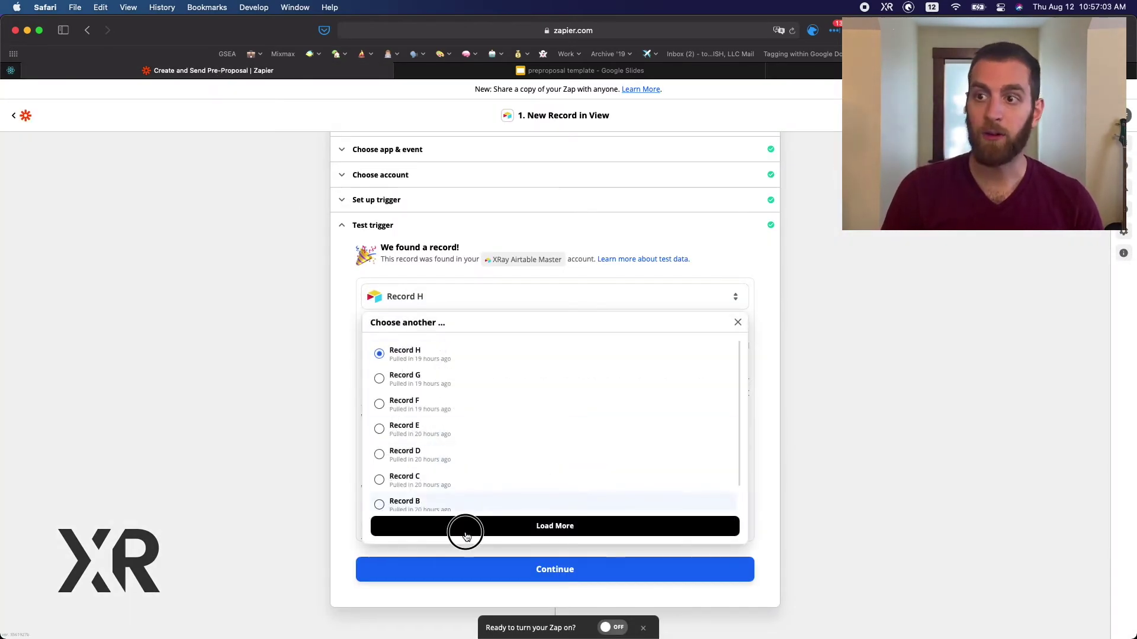
click(465, 535)
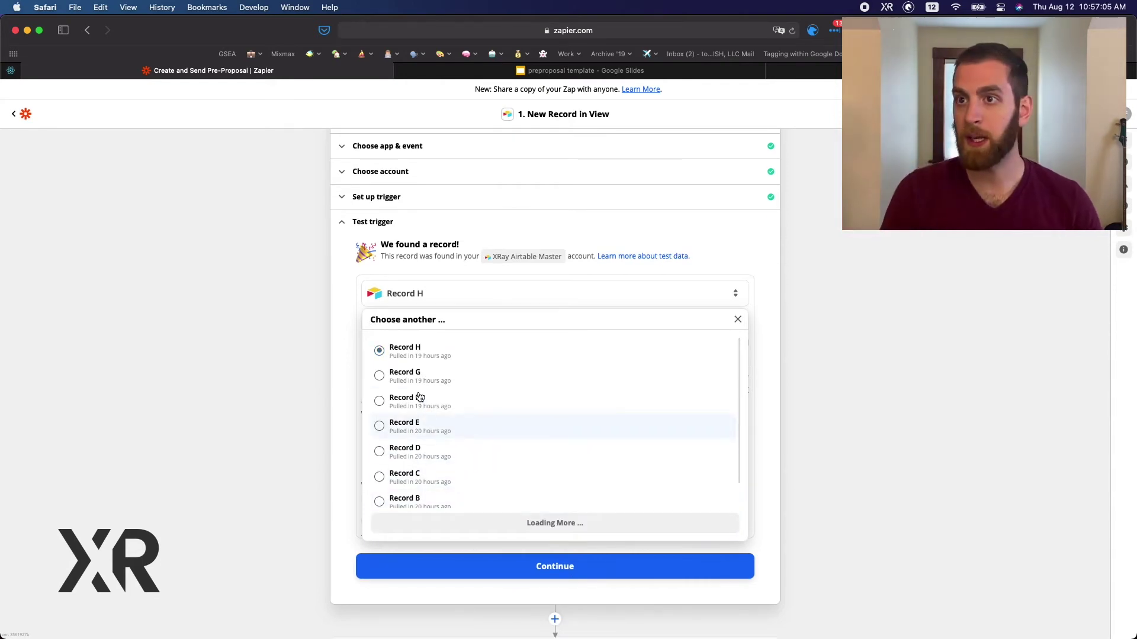
click(395, 381)
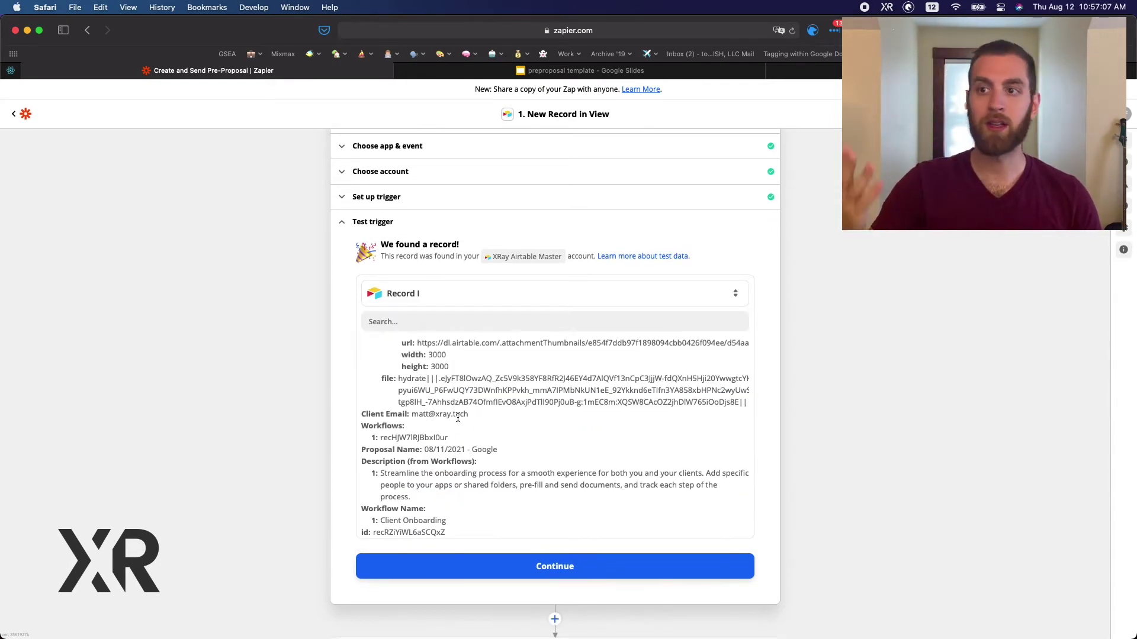
scroll(456, 438, up, 5)
scroll(458, 449, down, 10)
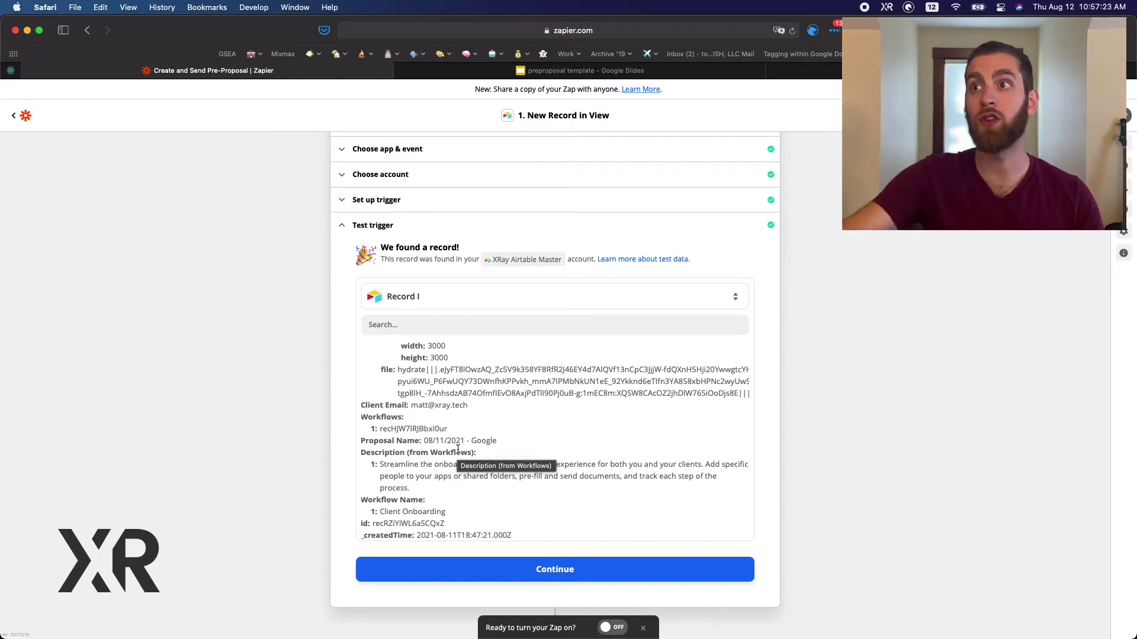
scroll(458, 449, down, 3)
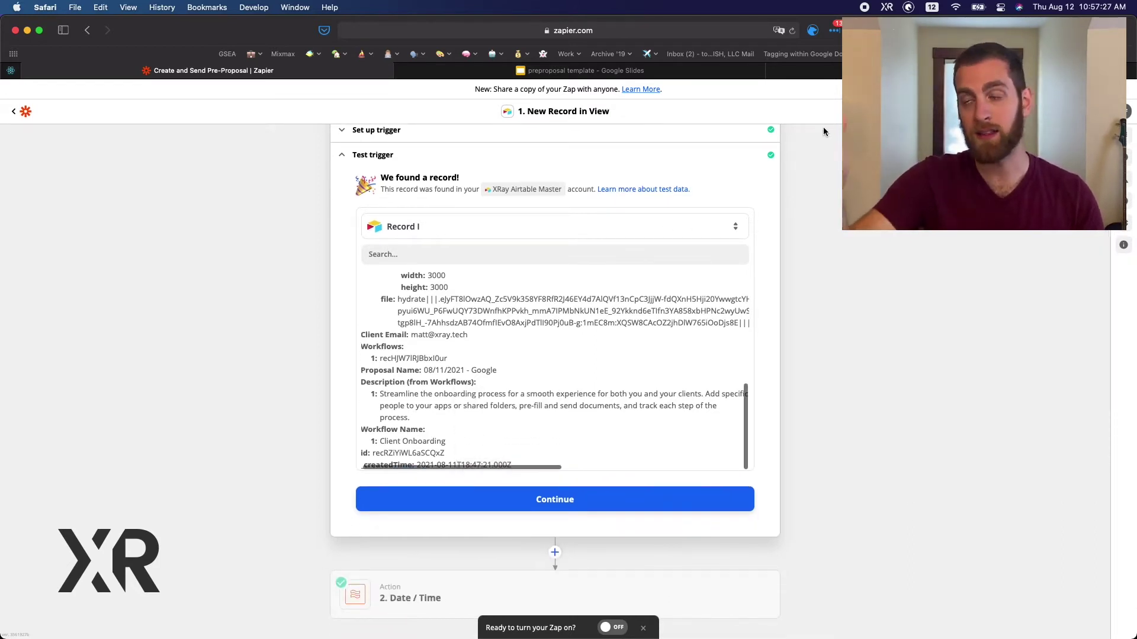
scroll(823, 131, down, 5)
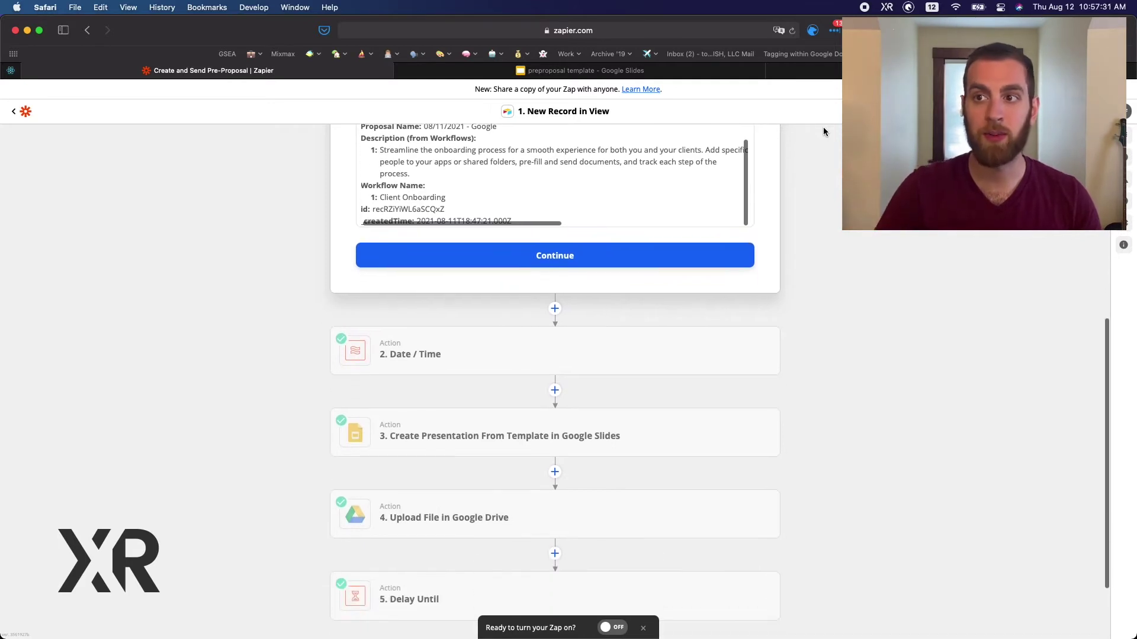
- Examine the Date / Time action's Formatter event and the format settings applied to the Send Date
click(669, 347)
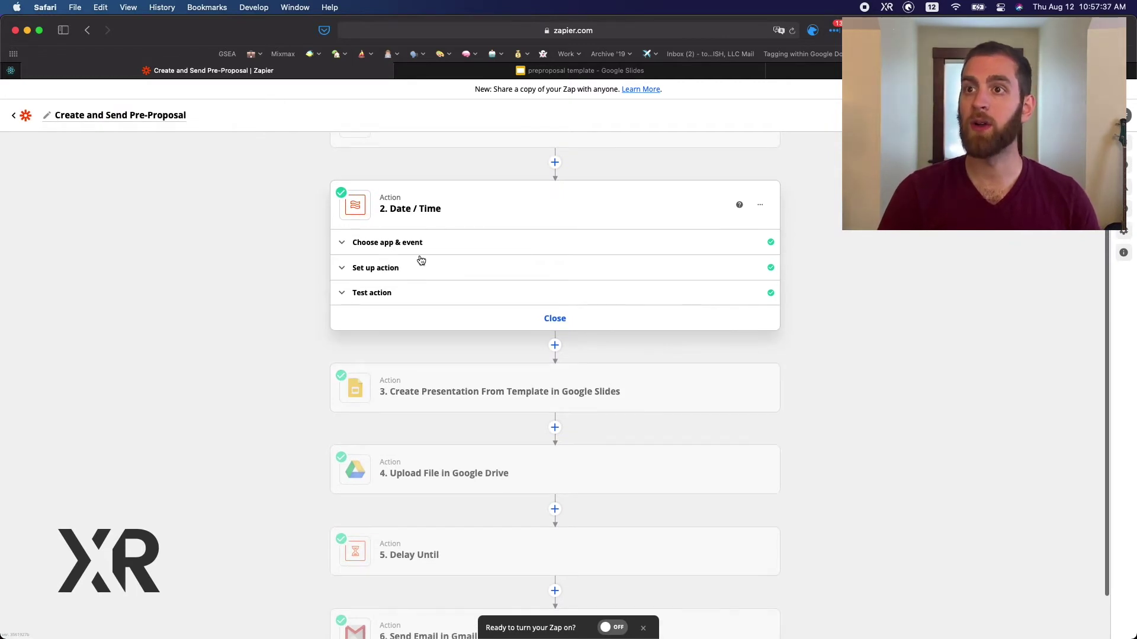
click(426, 242)
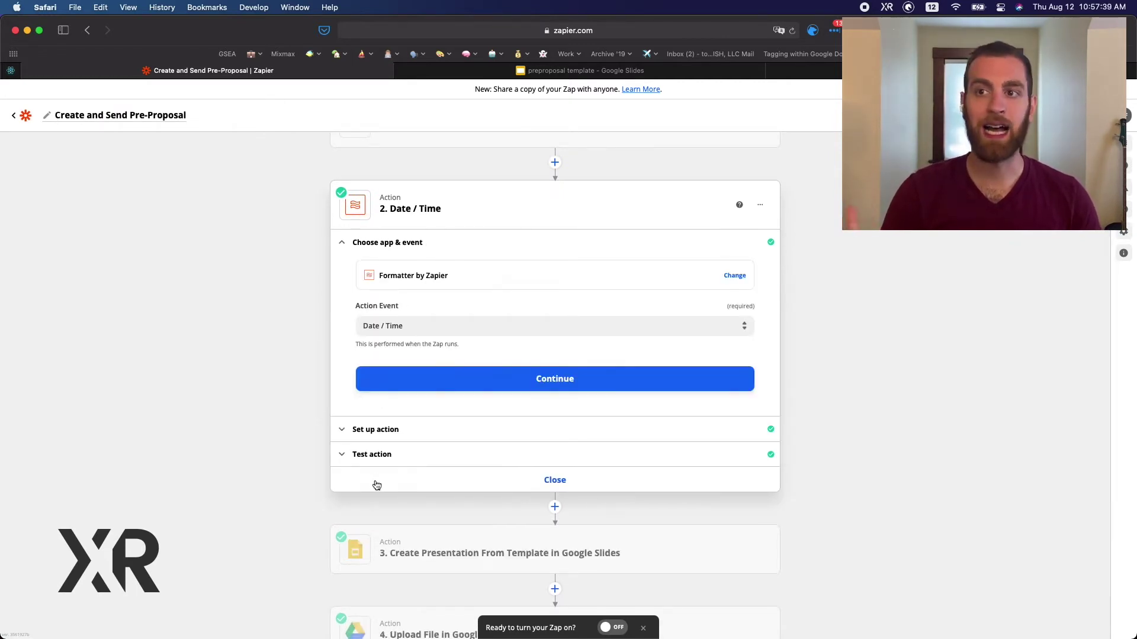
click(392, 437)
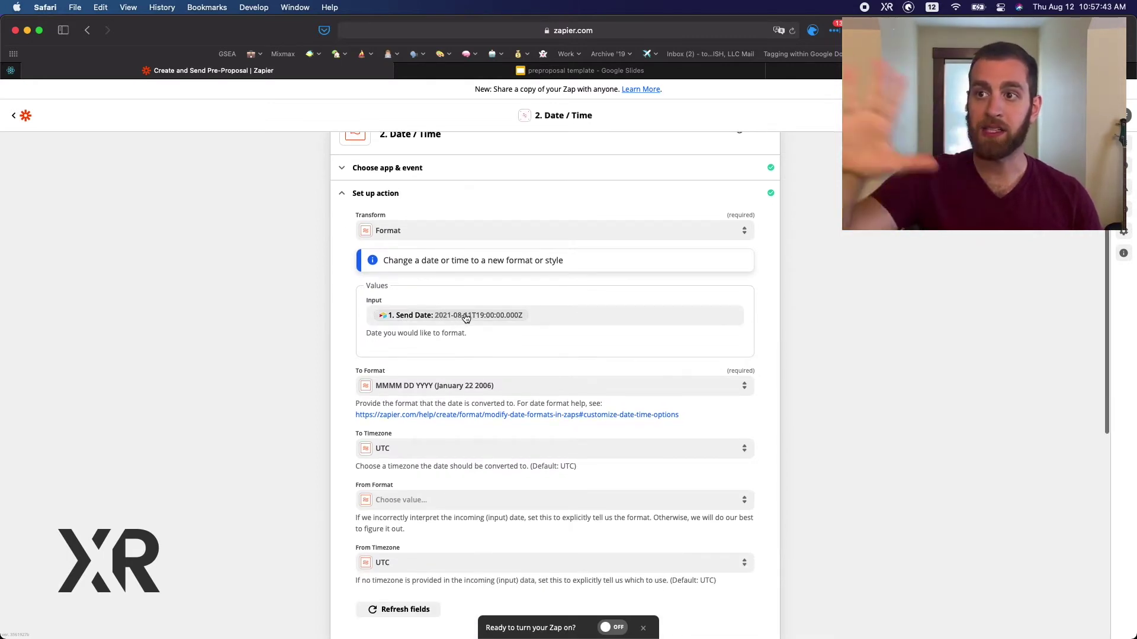
scroll(464, 318, down, 3)
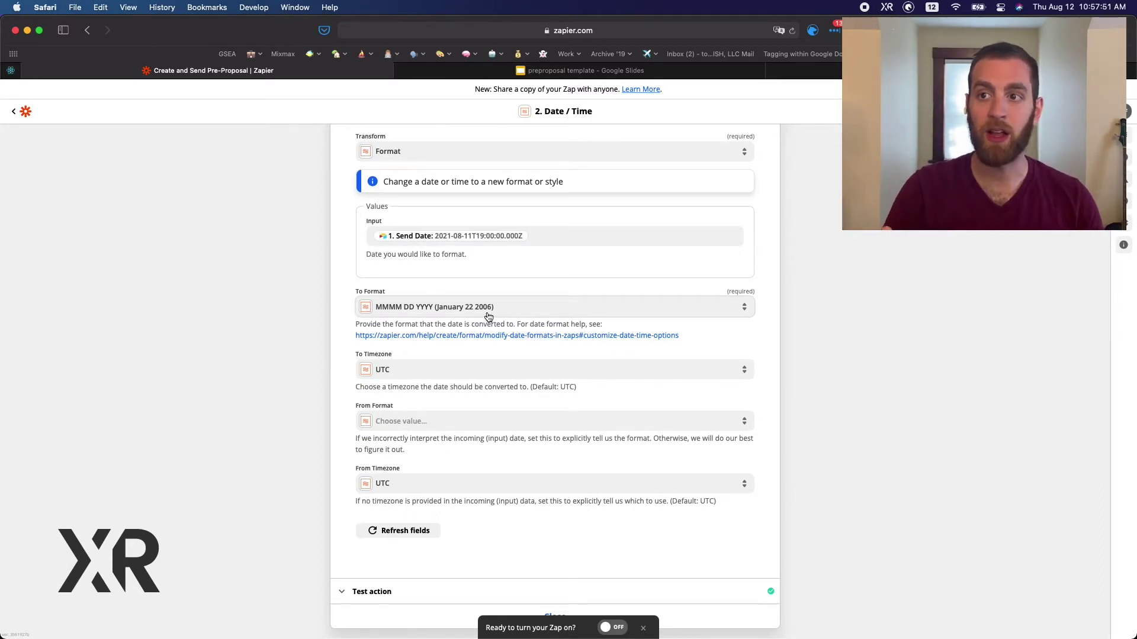
scroll(487, 318, down, 4)
- Retest the Date / Time action and review its formatted date output
click(363, 469)
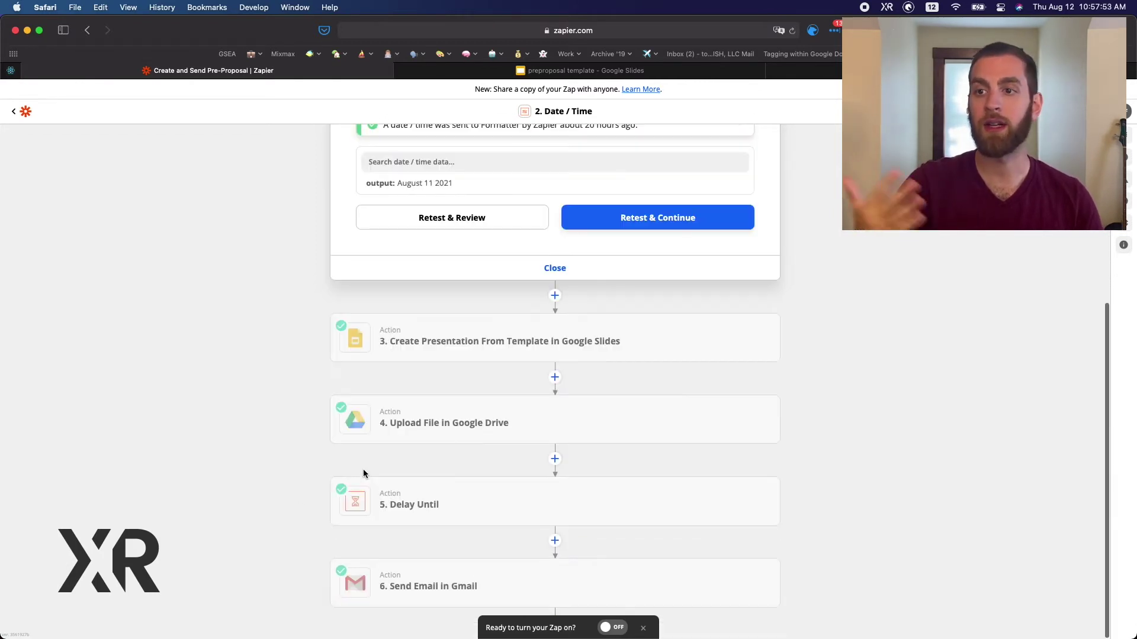
click(462, 227)
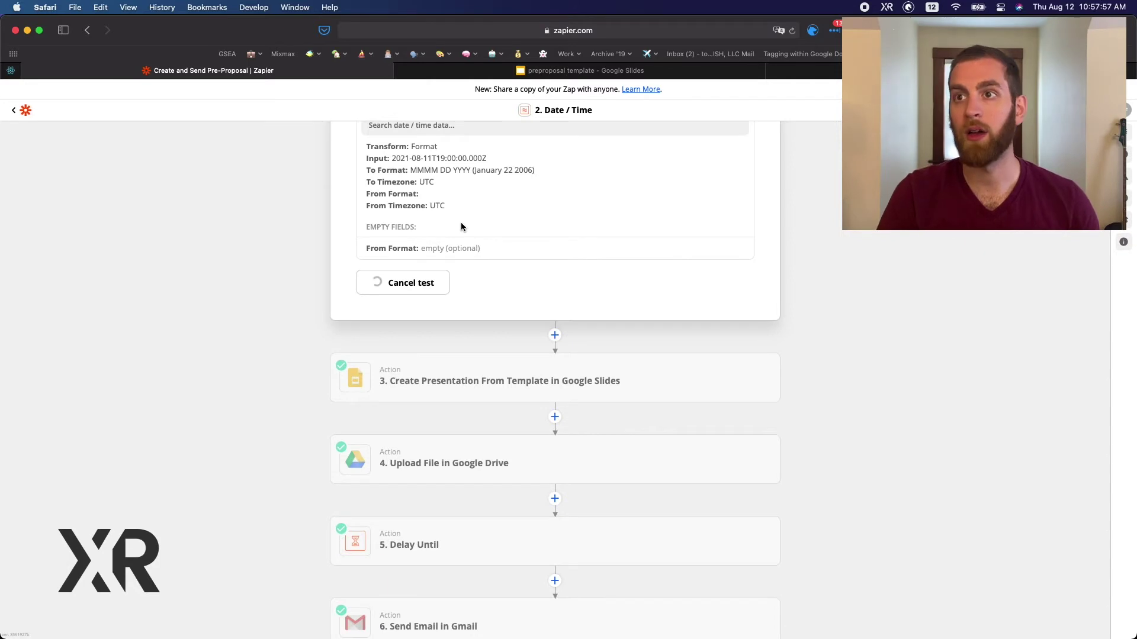
scroll(462, 227, up, 2)
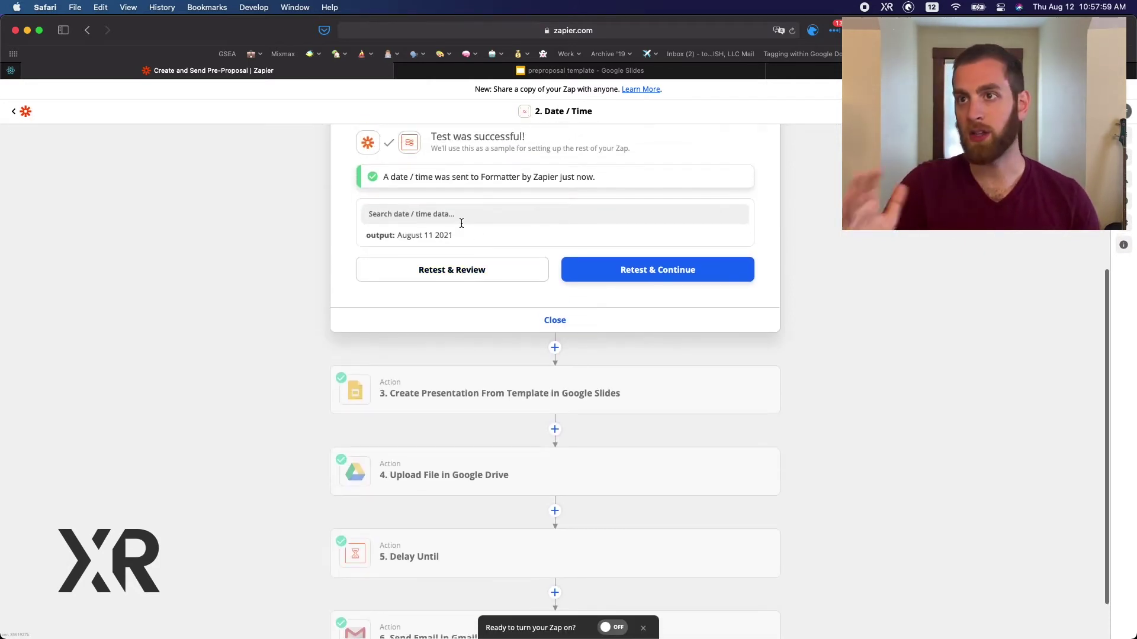
- Check the Send Date values in Airtable and the {{sendDate}} placeholder in the preproposal template, and return to the Zap in Zapier
key(ctrl+shift+Tab)
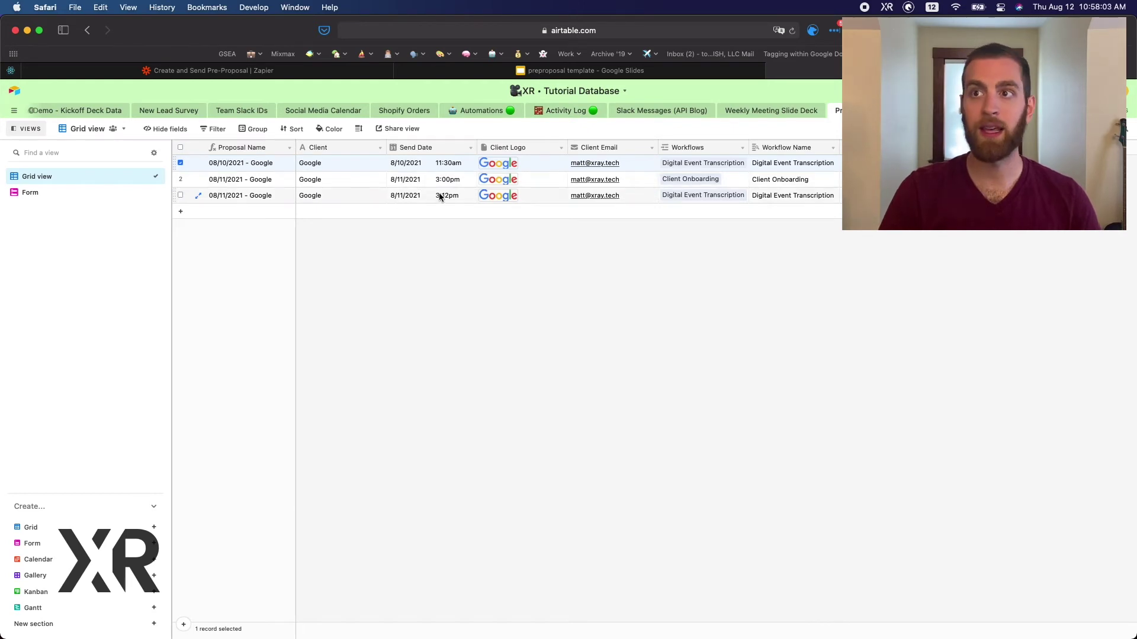
click(596, 72)
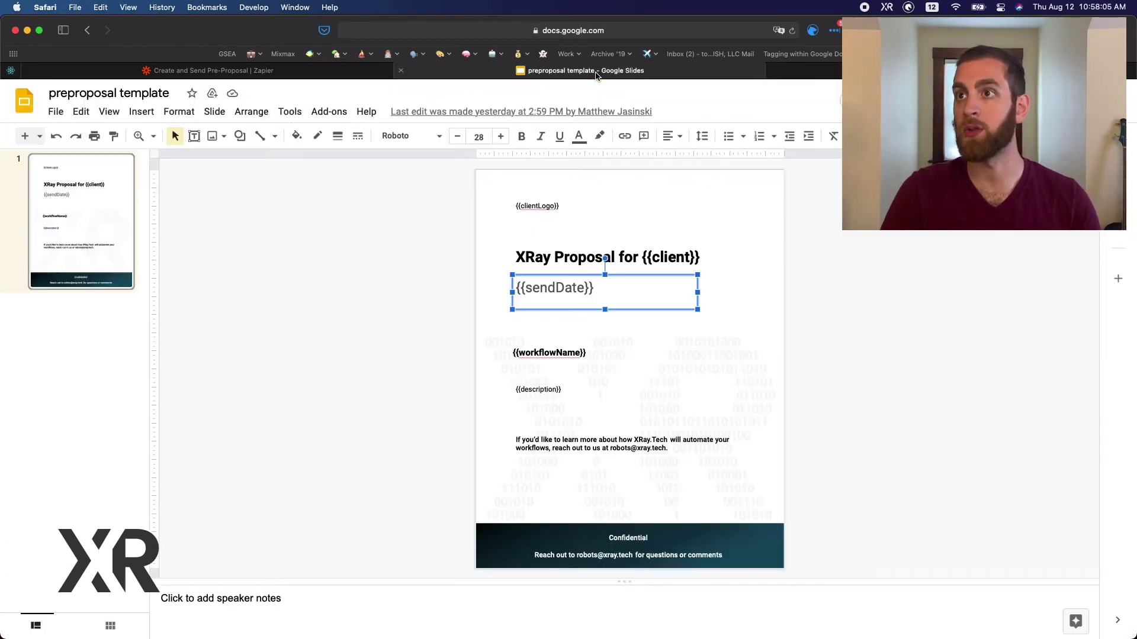
click(335, 71)
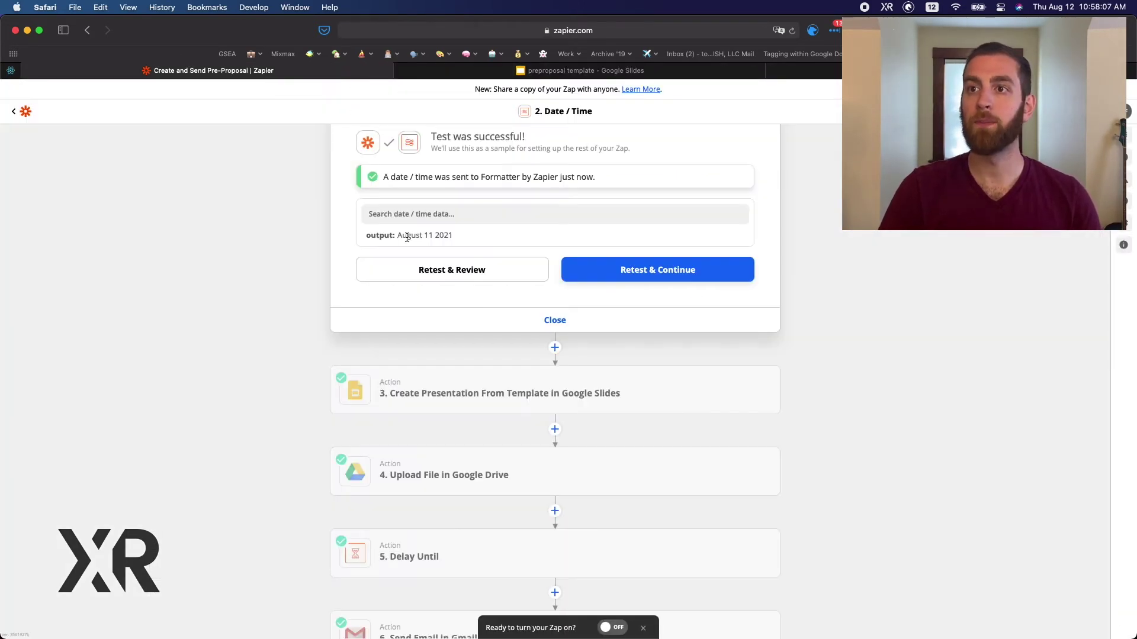
- Examine the Google Slides action's setup, including title, sharing, template presentation and placeholder field mappings
click(438, 391)
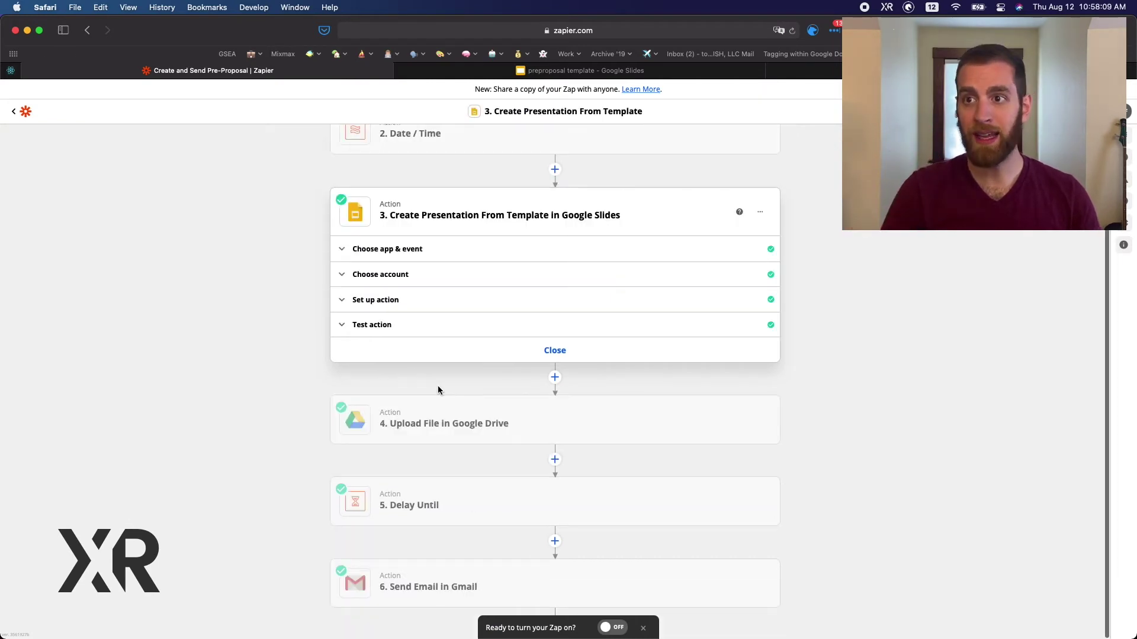
click(375, 300)
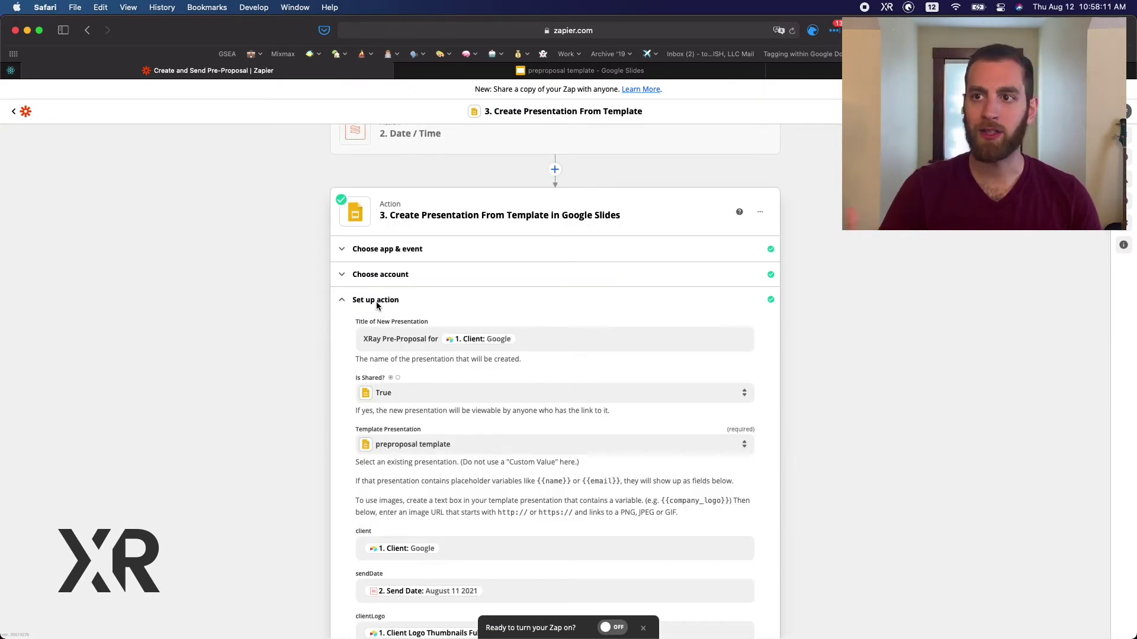
scroll(375, 301, down, 10)
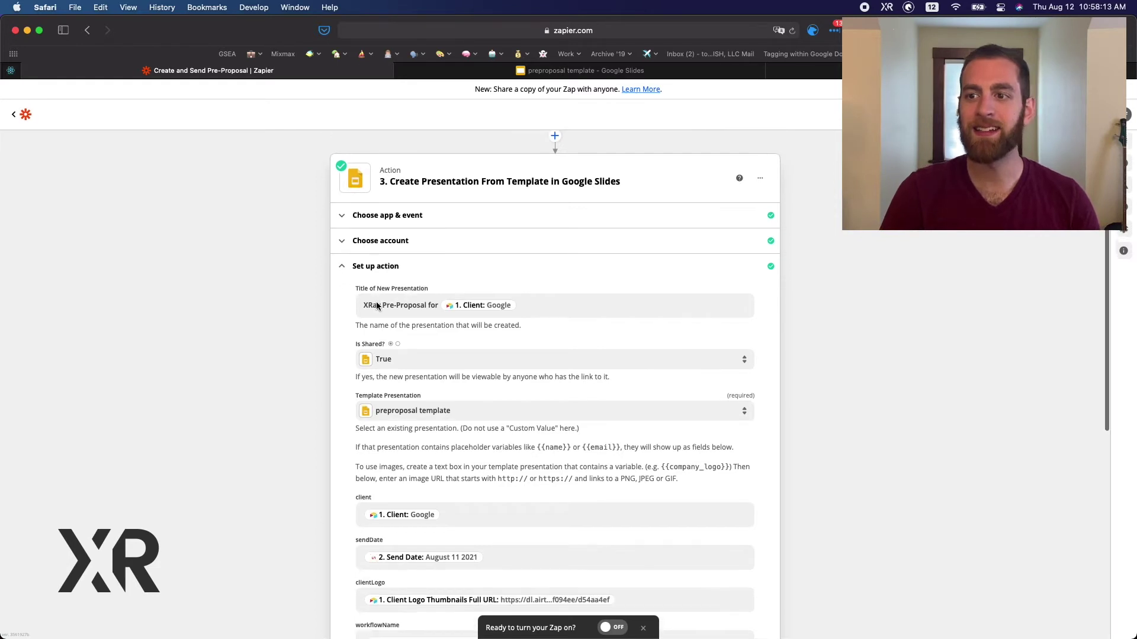
scroll(378, 307, up, 3)
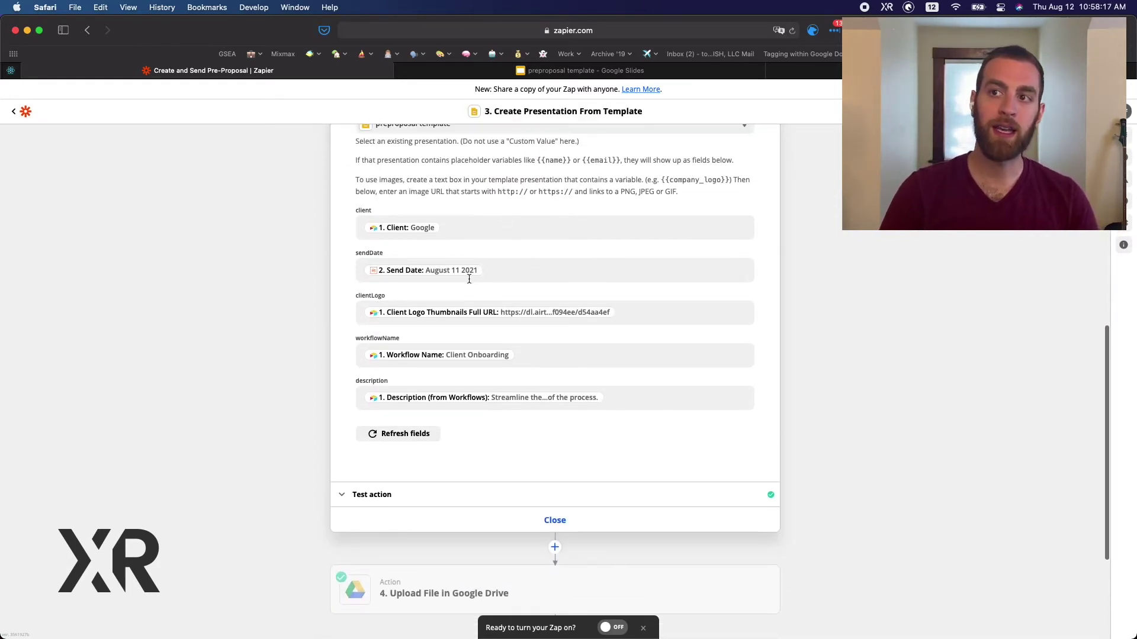
- Browse all the Airtable and Date / Time data available for the client placeholder, leaving its mapping as is
click(465, 224)
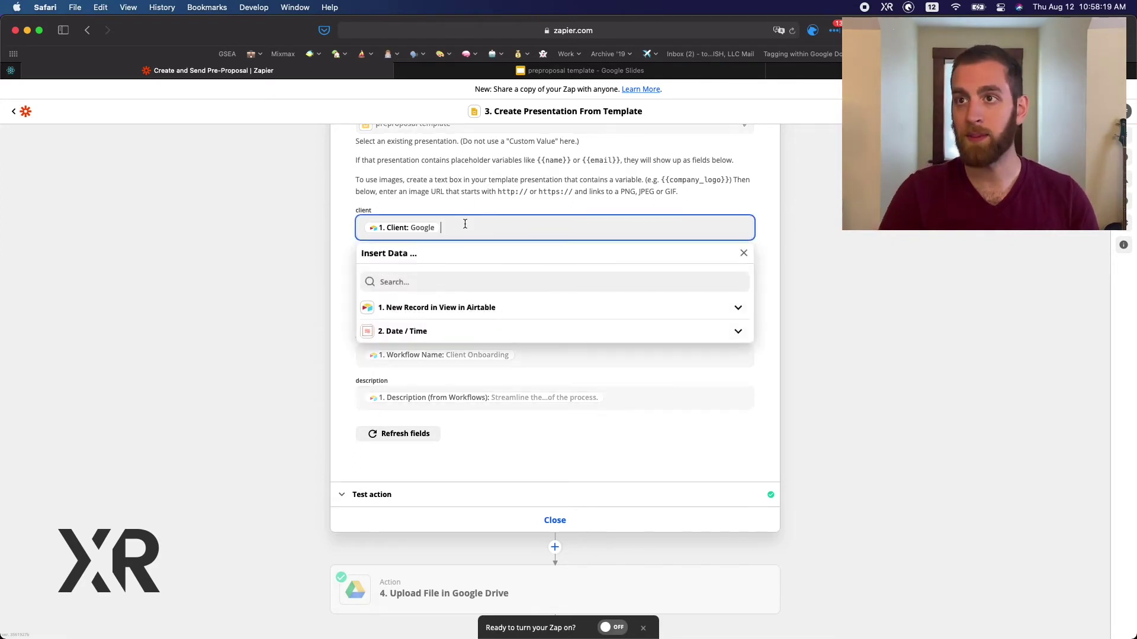
click(425, 313)
click(399, 413)
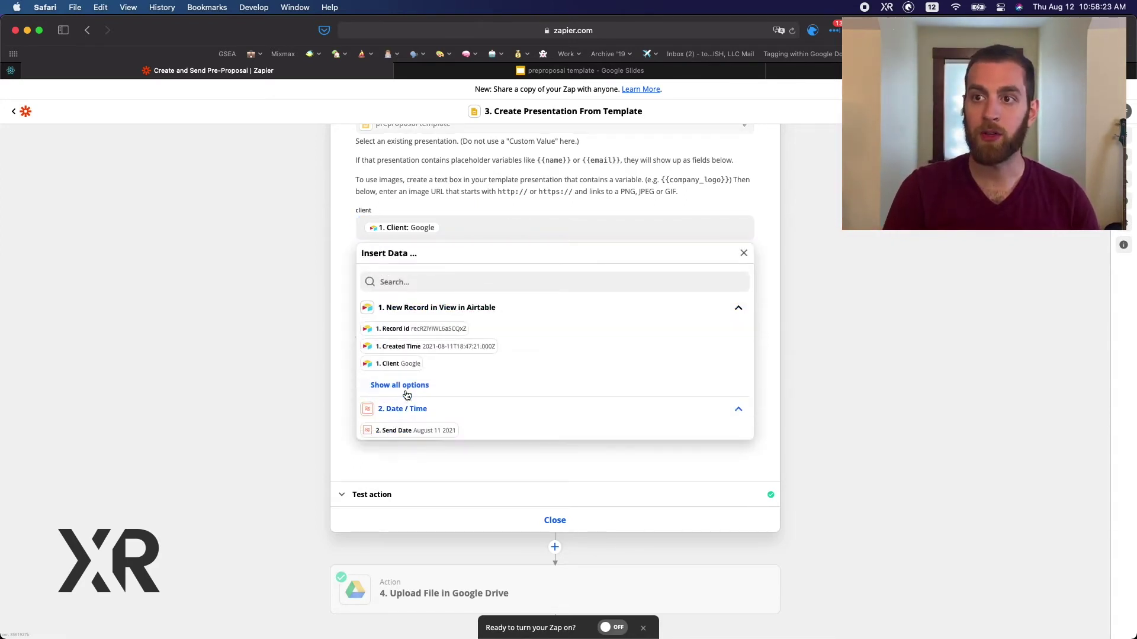
click(407, 386)
scroll(514, 438, down, 3)
scroll(514, 438, down, 5)
click(773, 308)
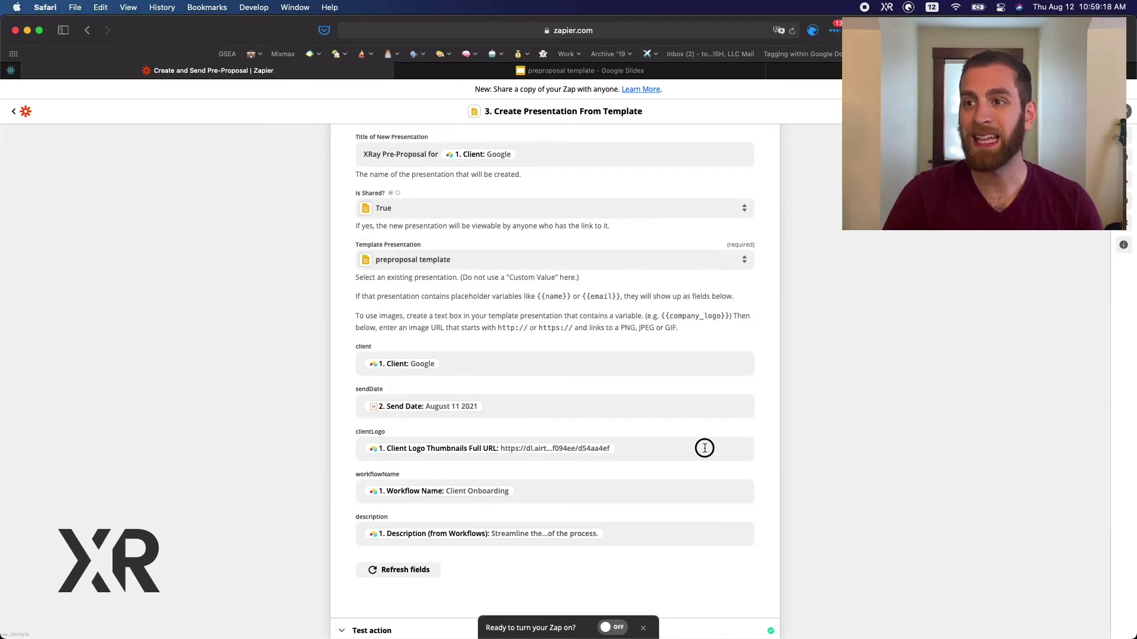
- Examine the Airtable data options for the clientLogo placeholder, including the Client Logo Thumbnails Full URL, and look at the workflowName mapping
click(702, 446)
scroll(705, 448, down, 1)
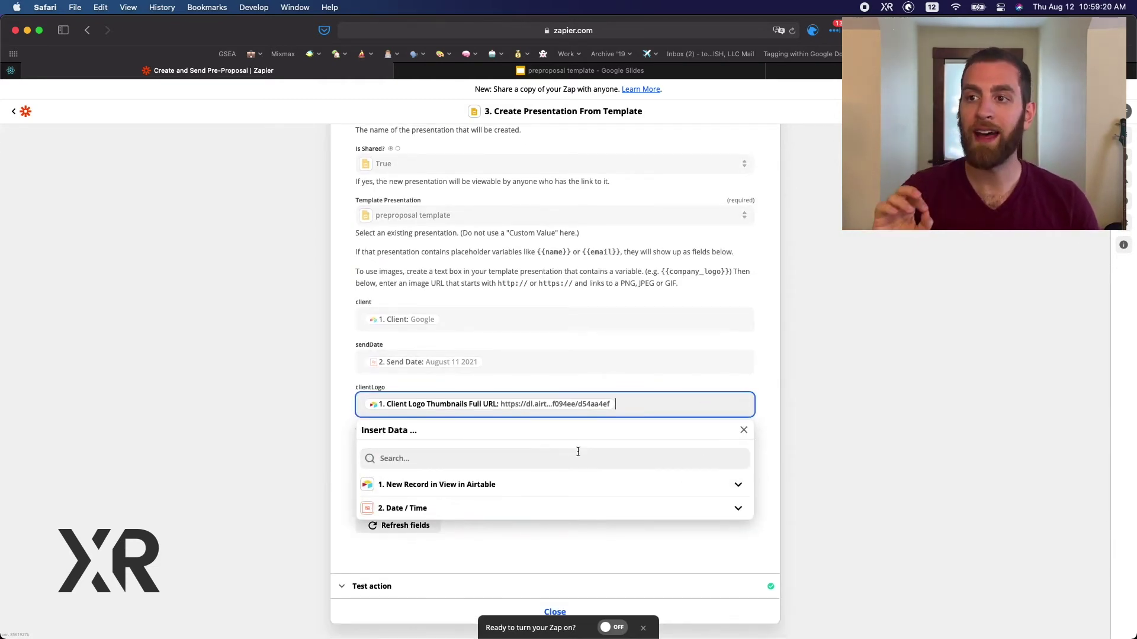
click(496, 484)
scroll(496, 484, down, 3)
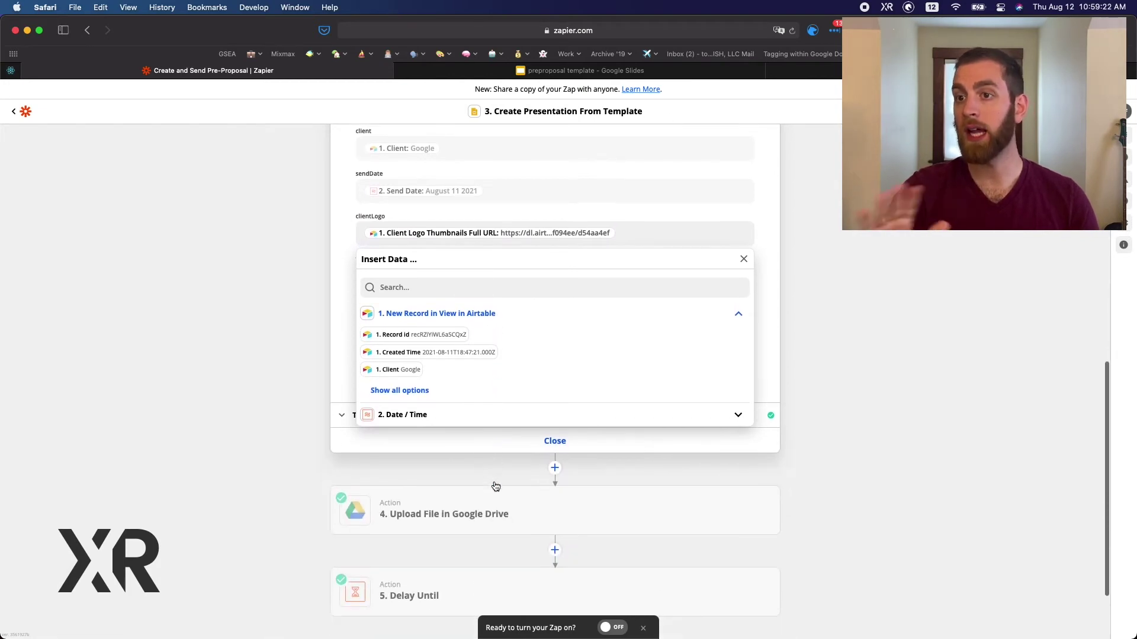
click(404, 392)
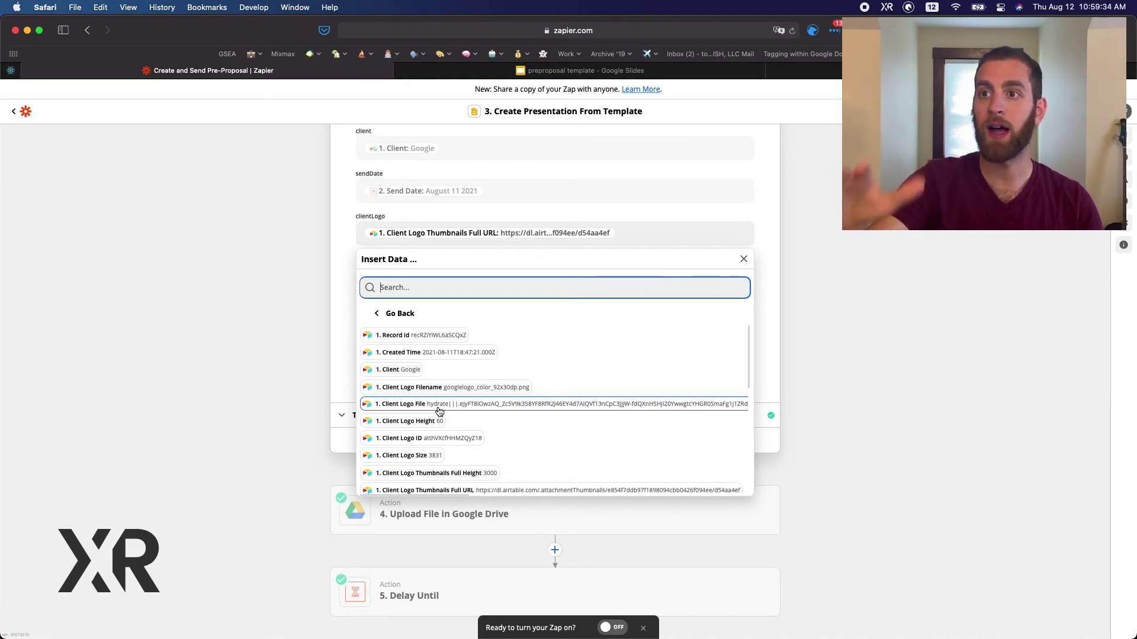
click(660, 226)
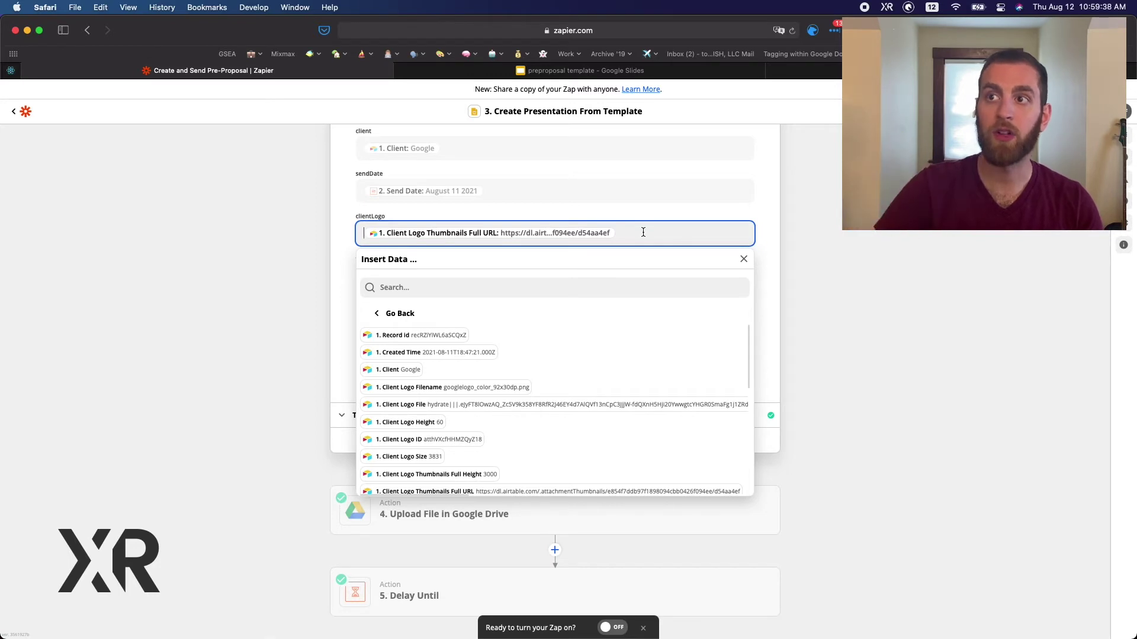
scroll(549, 369, down, 2)
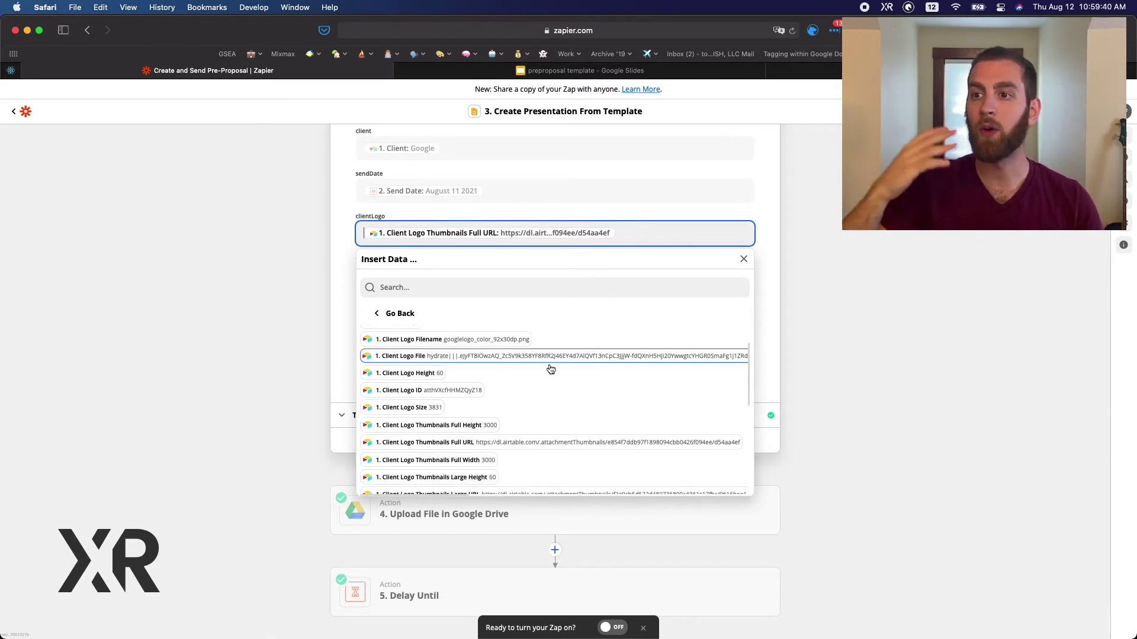
click(347, 321)
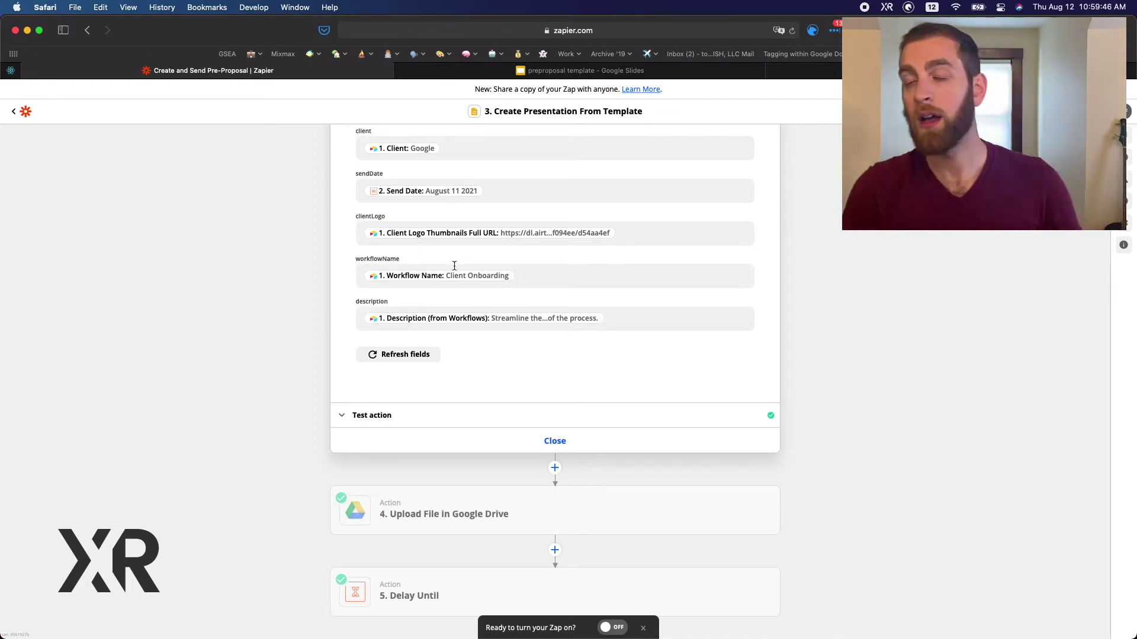
click(527, 282)
click(342, 274)
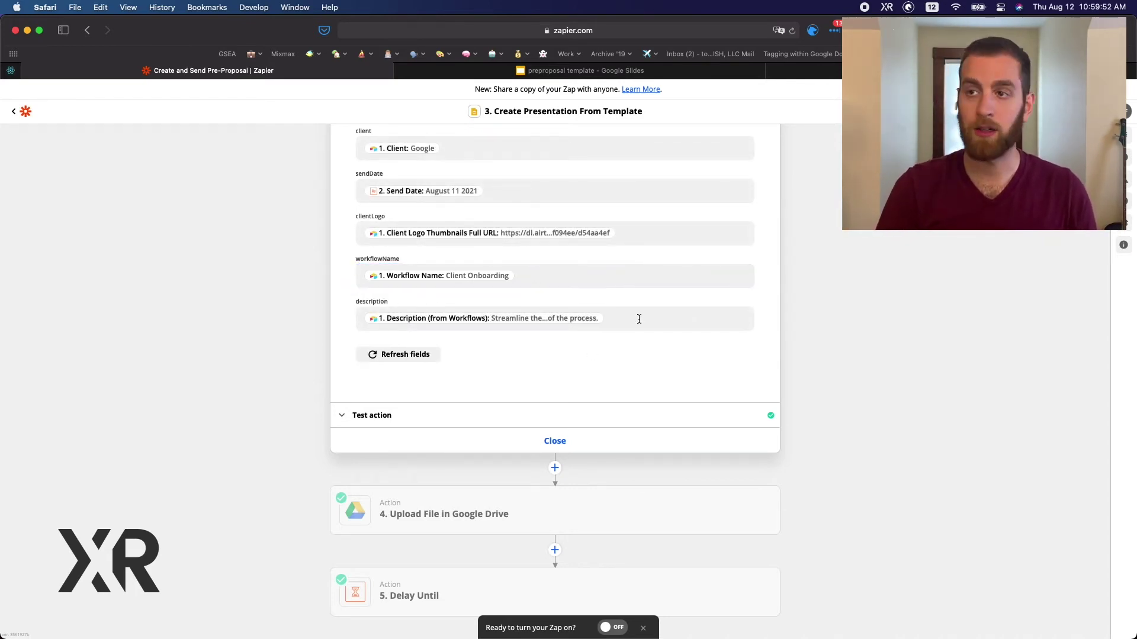
- Retest the Create Presentation From Template action to generate a test presentation in Google Slides
scroll(639, 319, down, 2)
click(421, 374)
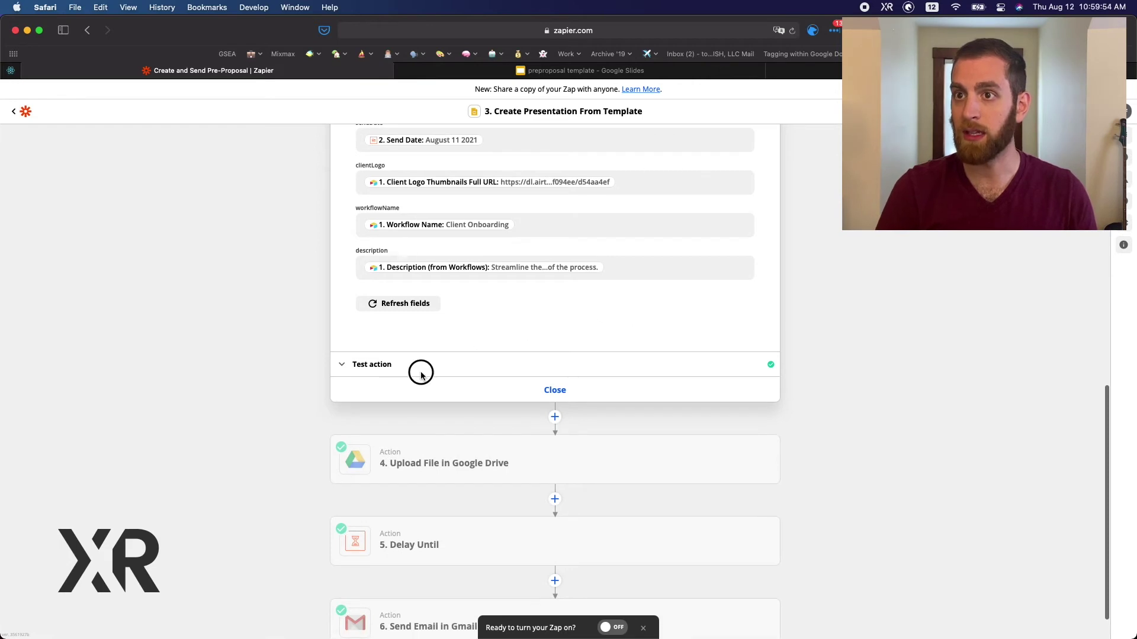
click(432, 306)
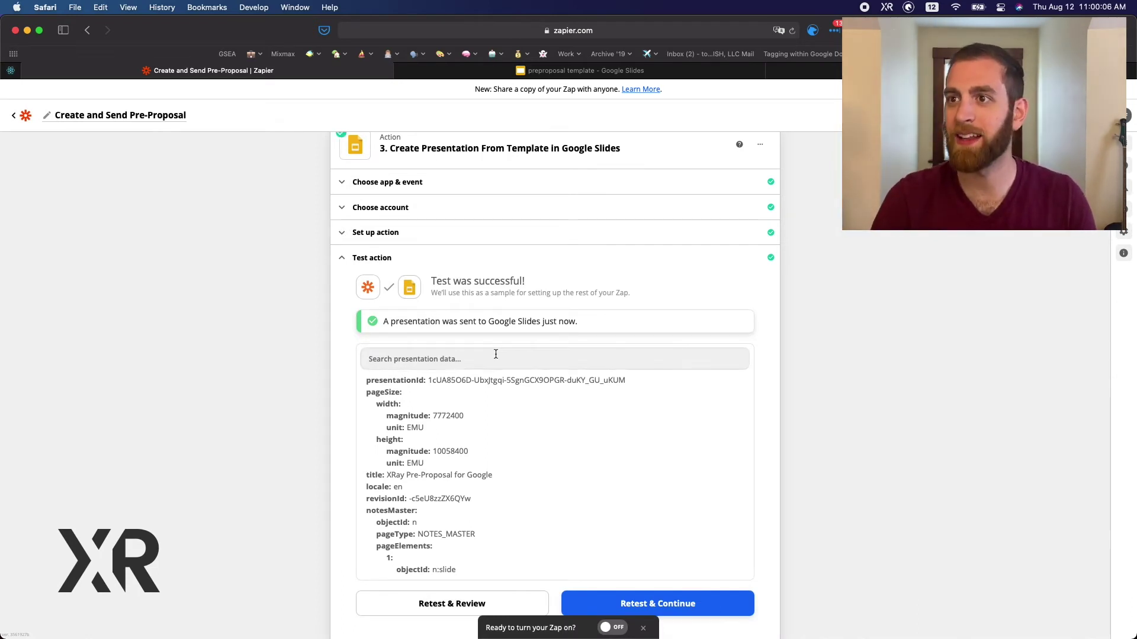
- Find the alternateLink in the presentation test data and copy its full URL
scroll(494, 354, down, 1)
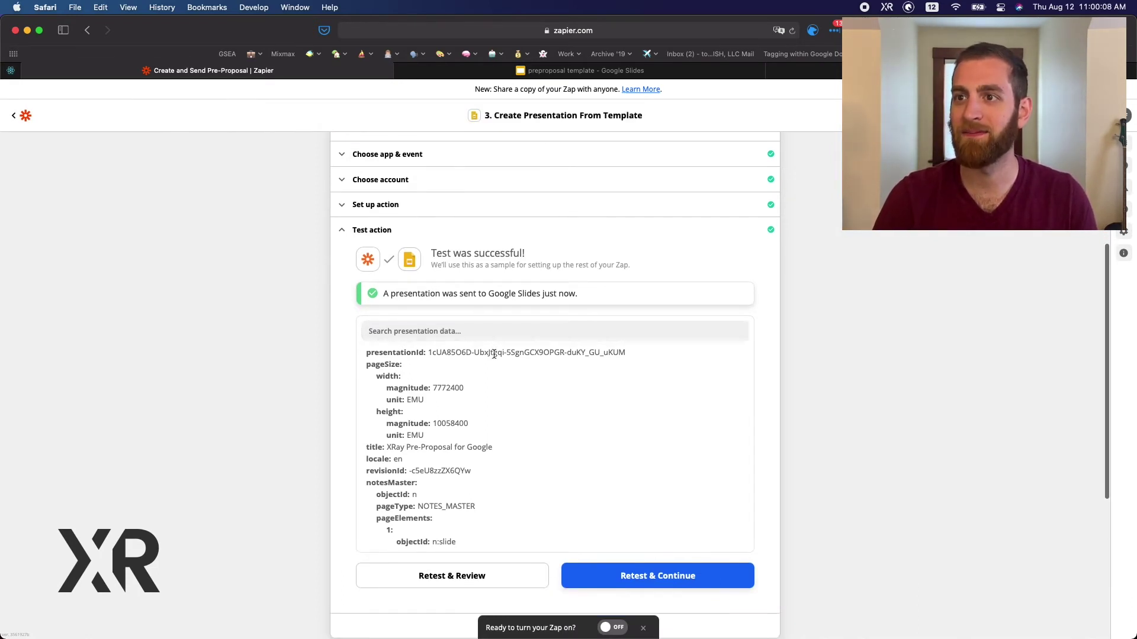
scroll(494, 355, down, 1)
scroll(494, 355, down, 1)
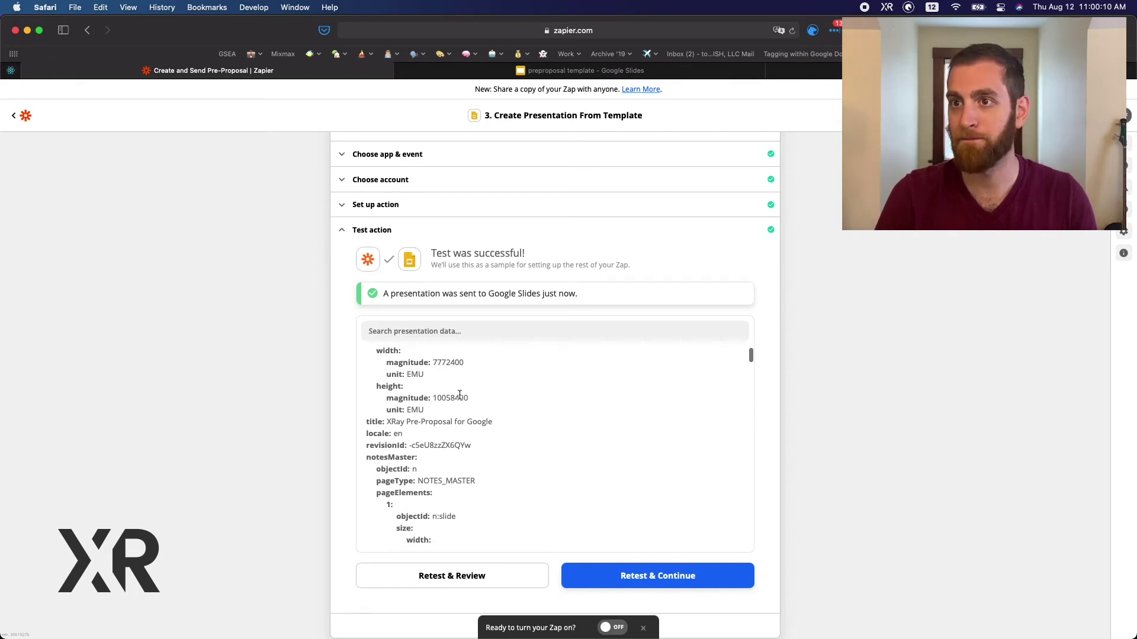
scroll(459, 395, up, 1)
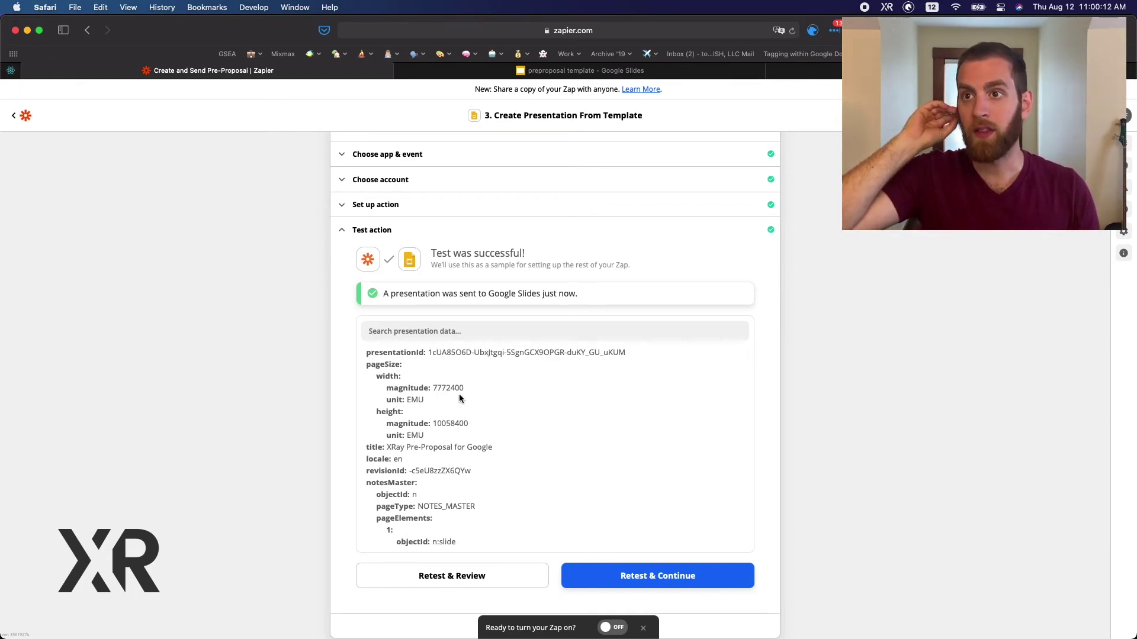
scroll(459, 399, down, 10)
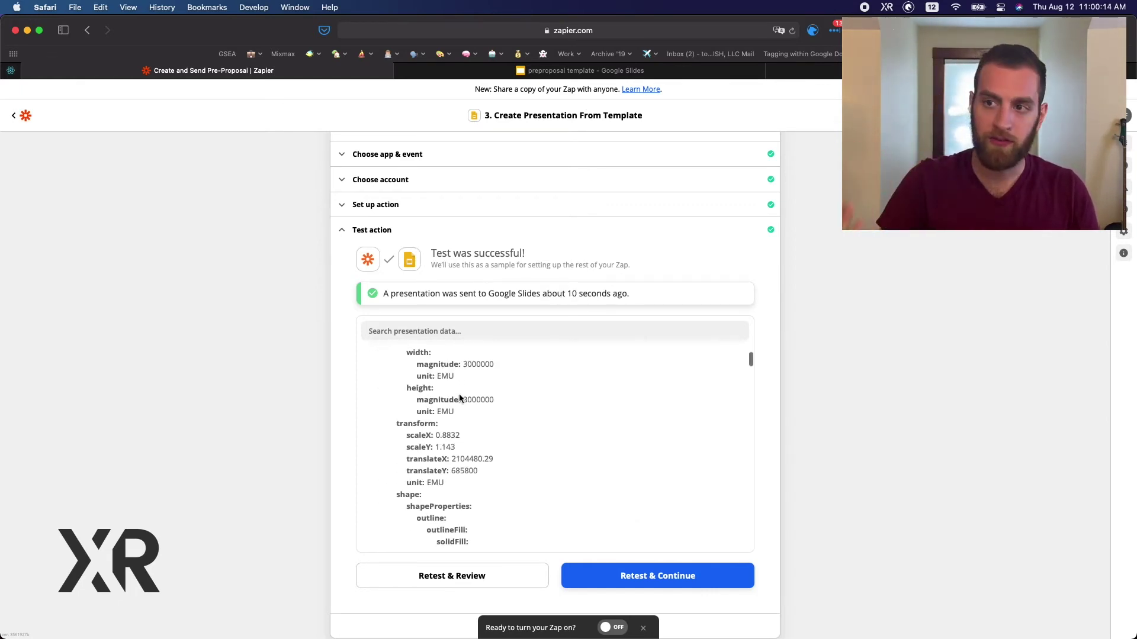
scroll(460, 398, down, 10)
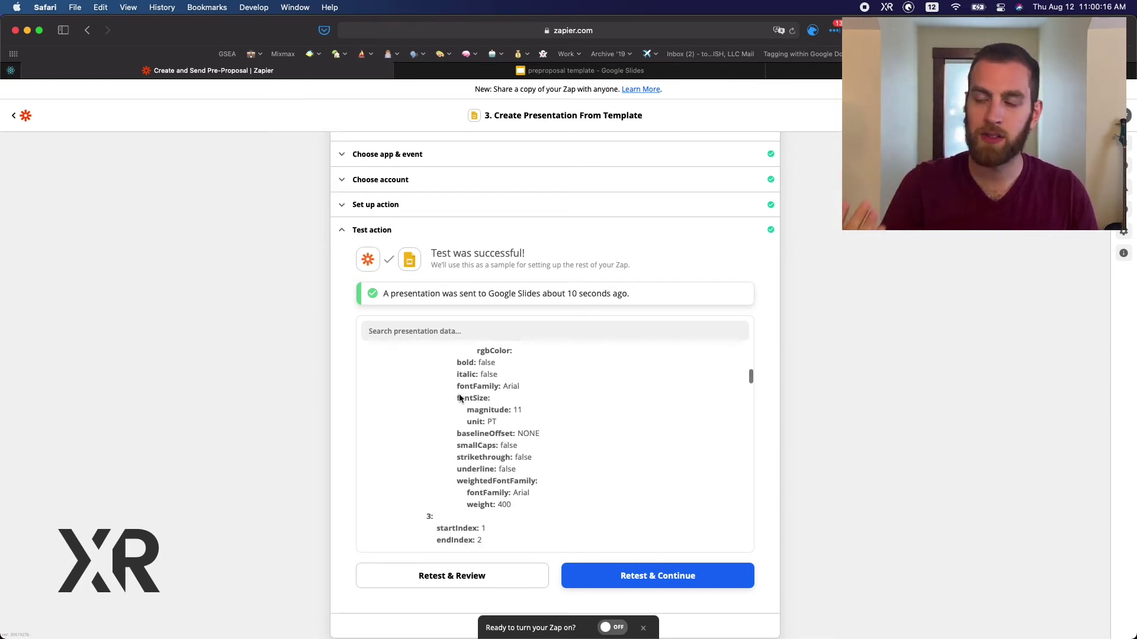
scroll(460, 398, down, 10)
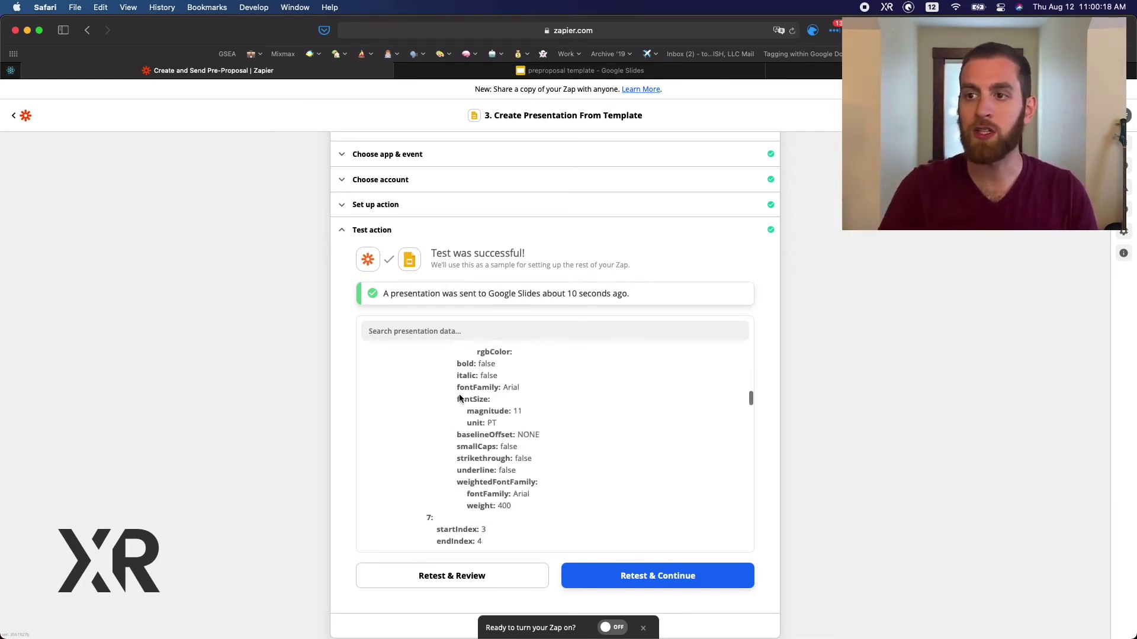
scroll(459, 399, down, 10)
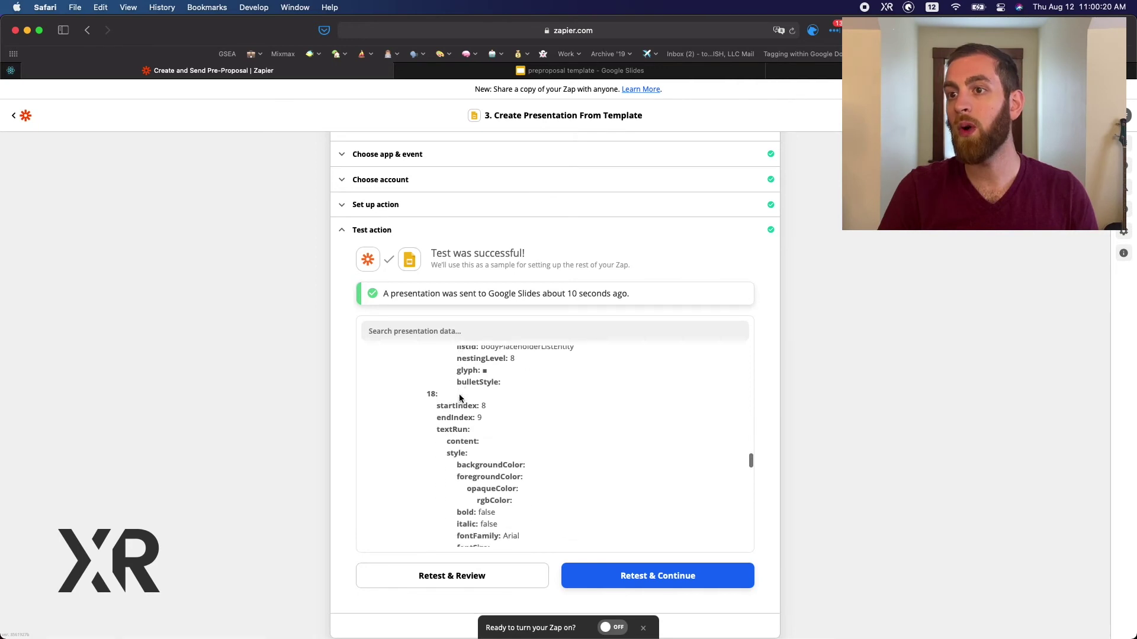
scroll(460, 399, down, 10)
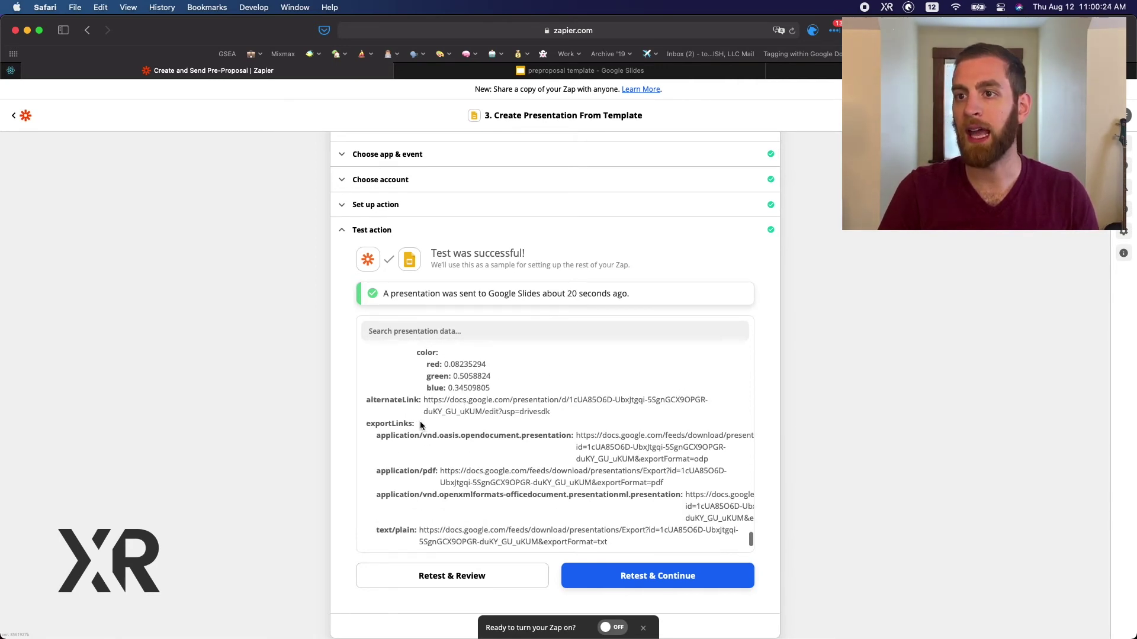
drag(423, 406, 551, 414)
key(super+c)
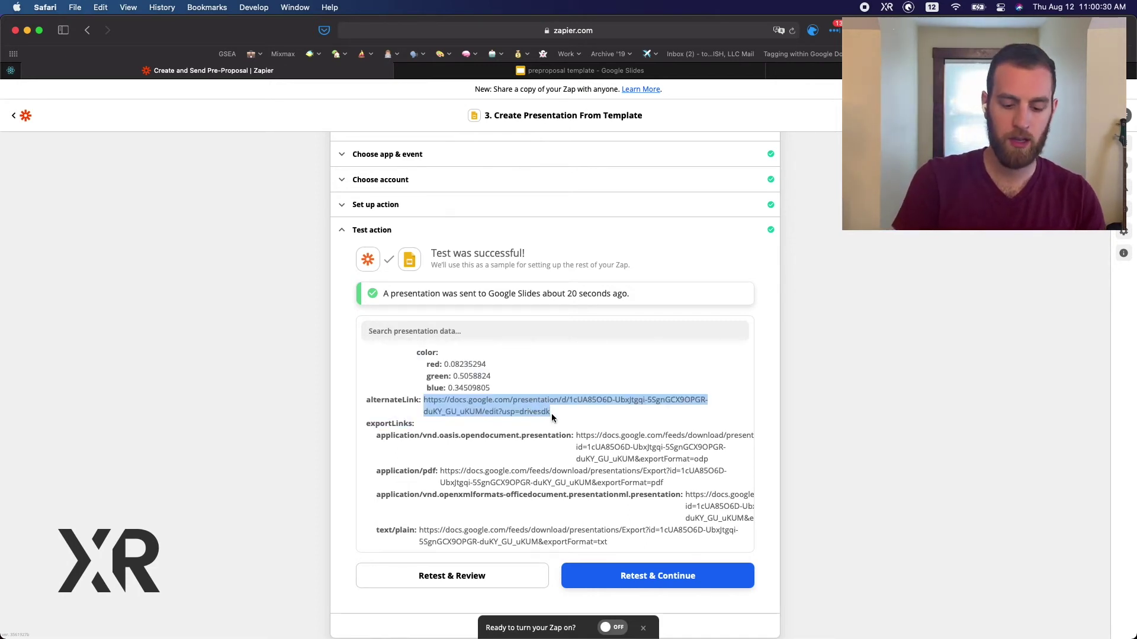
- Open the copied presentation link in a private window, view the generated proposal for Google, and close that window
key(super+shift+n)
key(super+v)
key(Return)
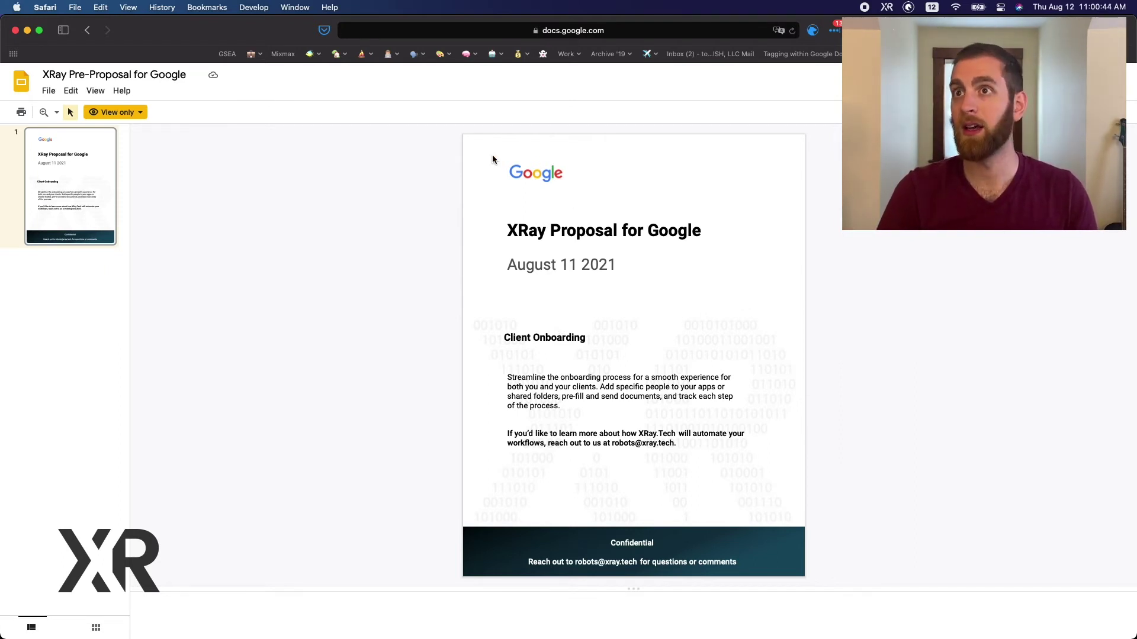
key(super+w)
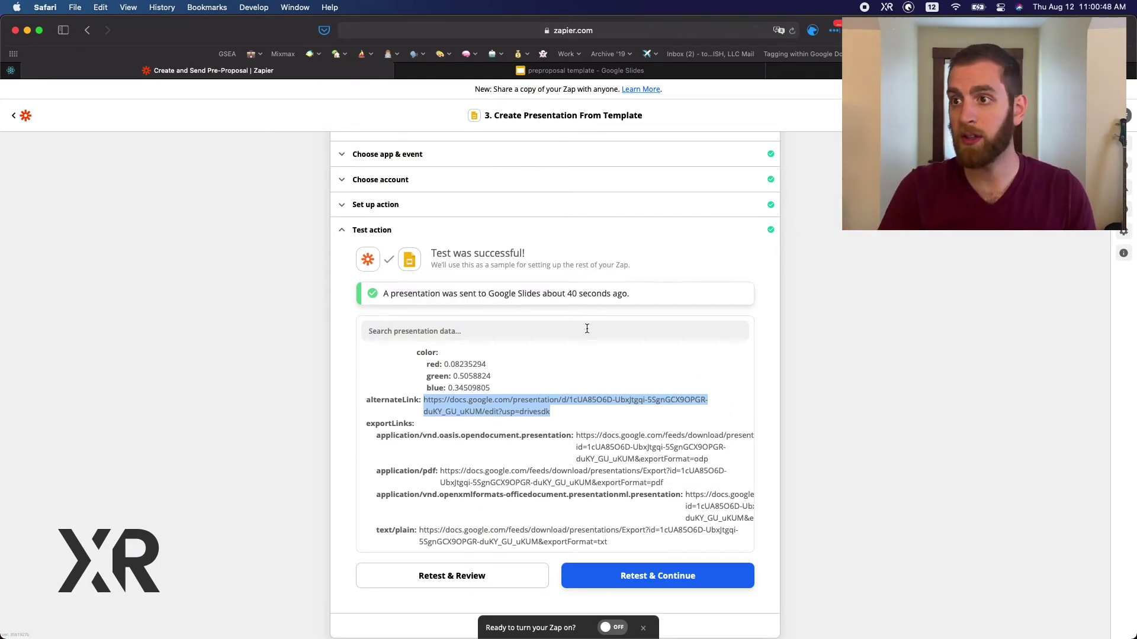
- Place the preproposal template side by side with the generated presentation, opened from the copied link in a private window, to compare them
click(657, 70)
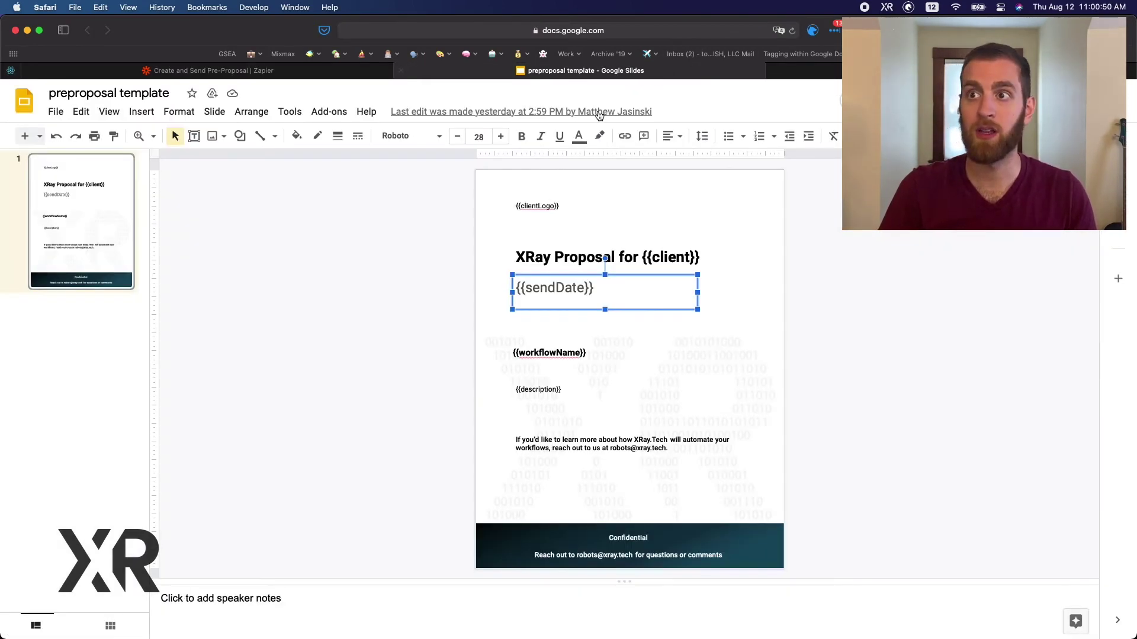
key(ctrl+alt+Left)
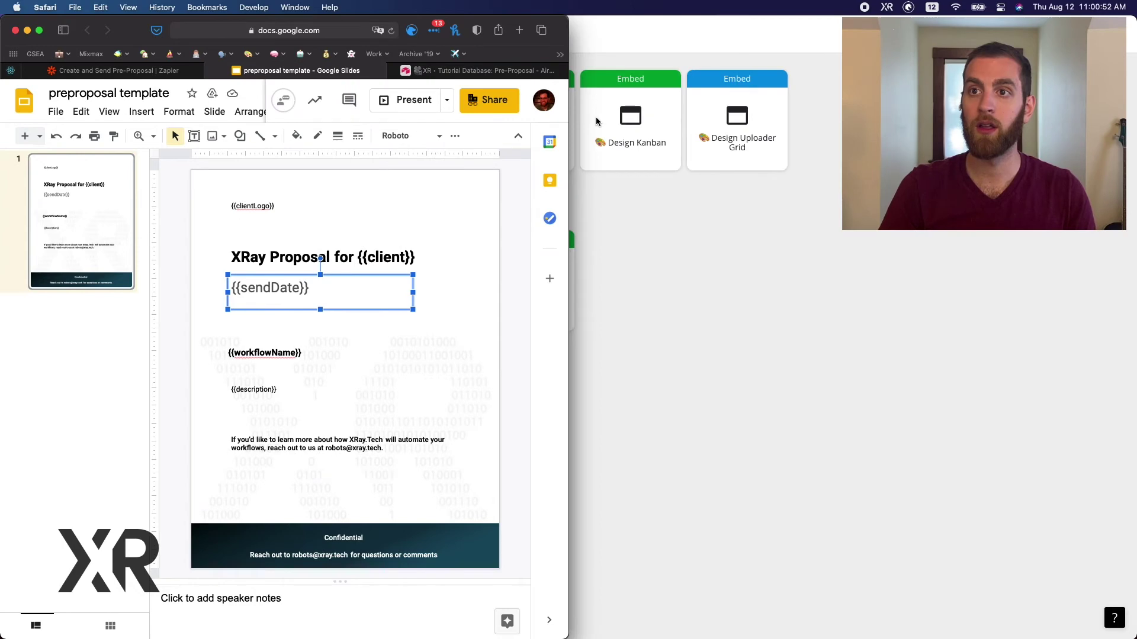
key(super+shift+n)
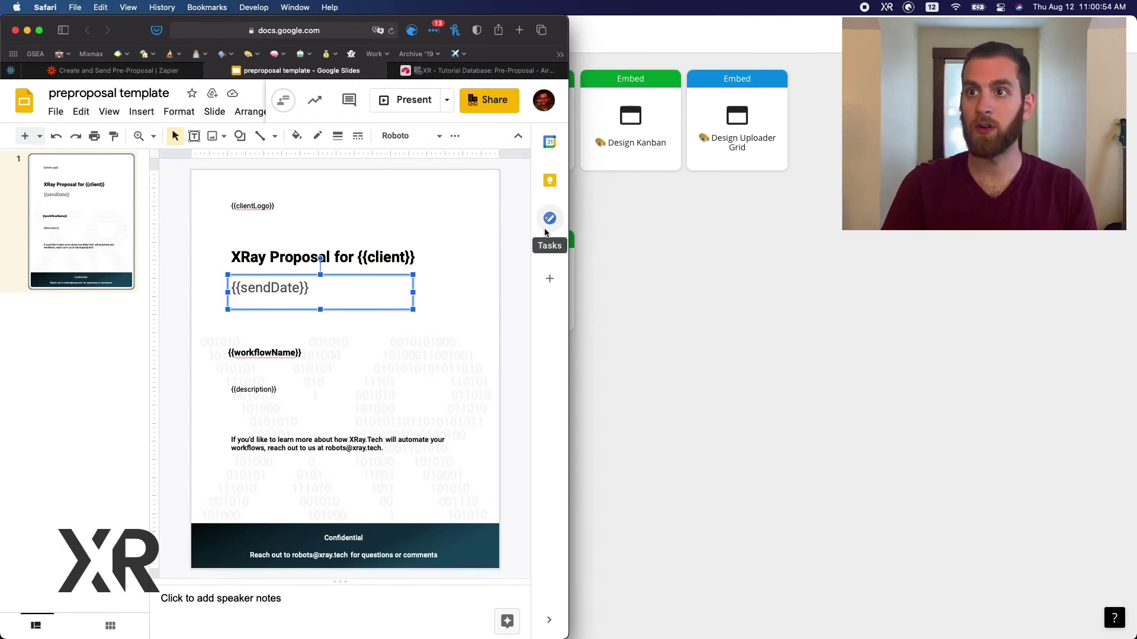
key(ctrl+alt+Right)
key(super+v)
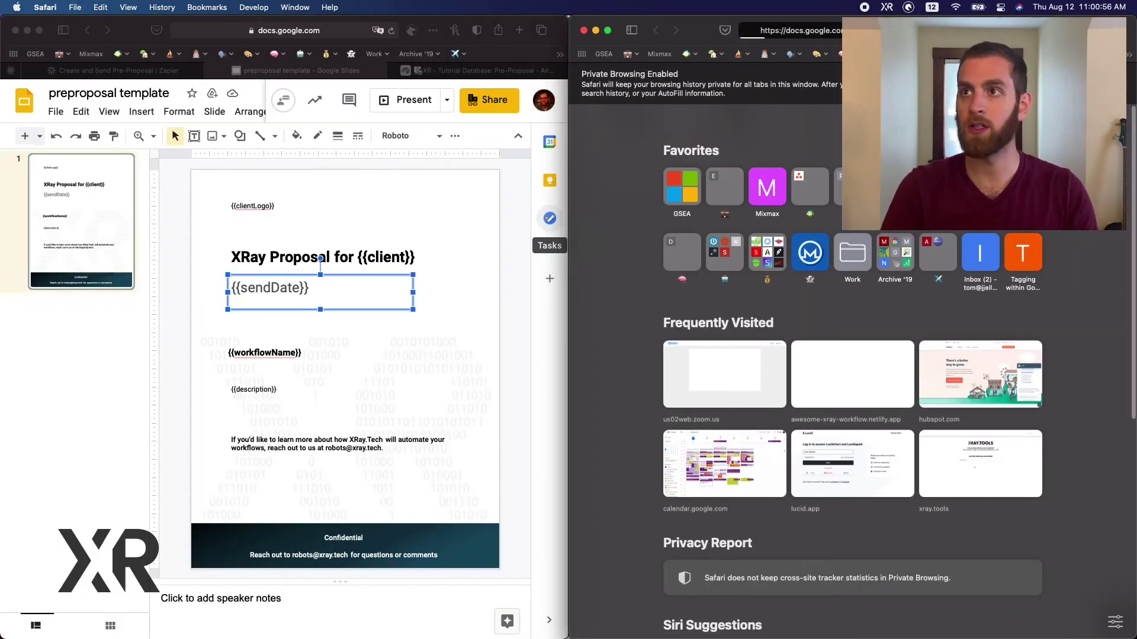
key(Return)
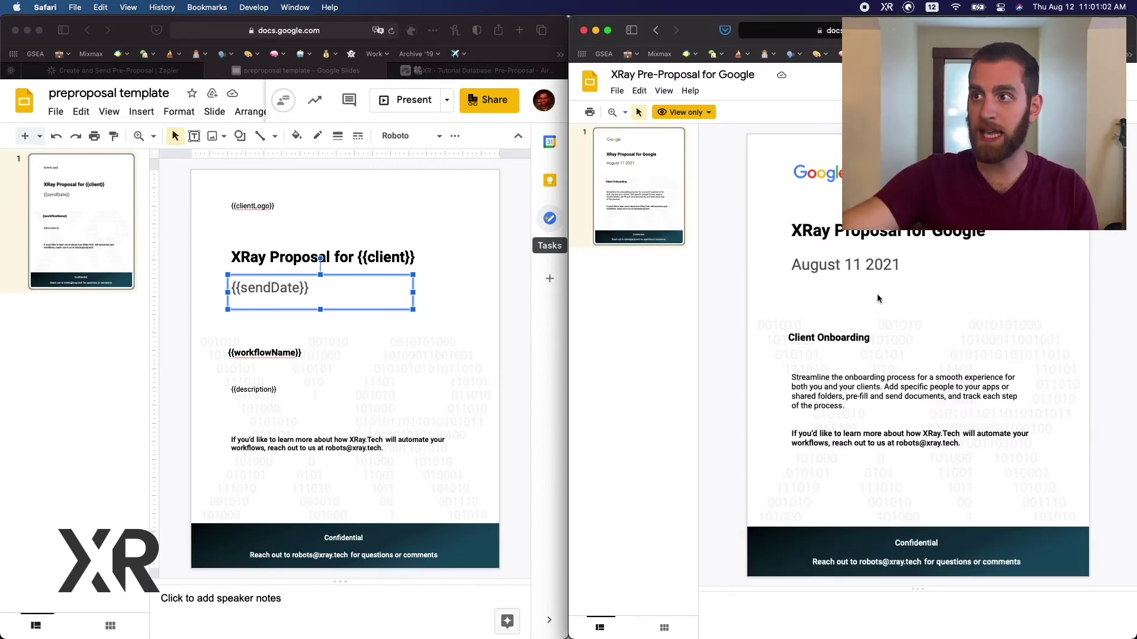
click(473, 351)
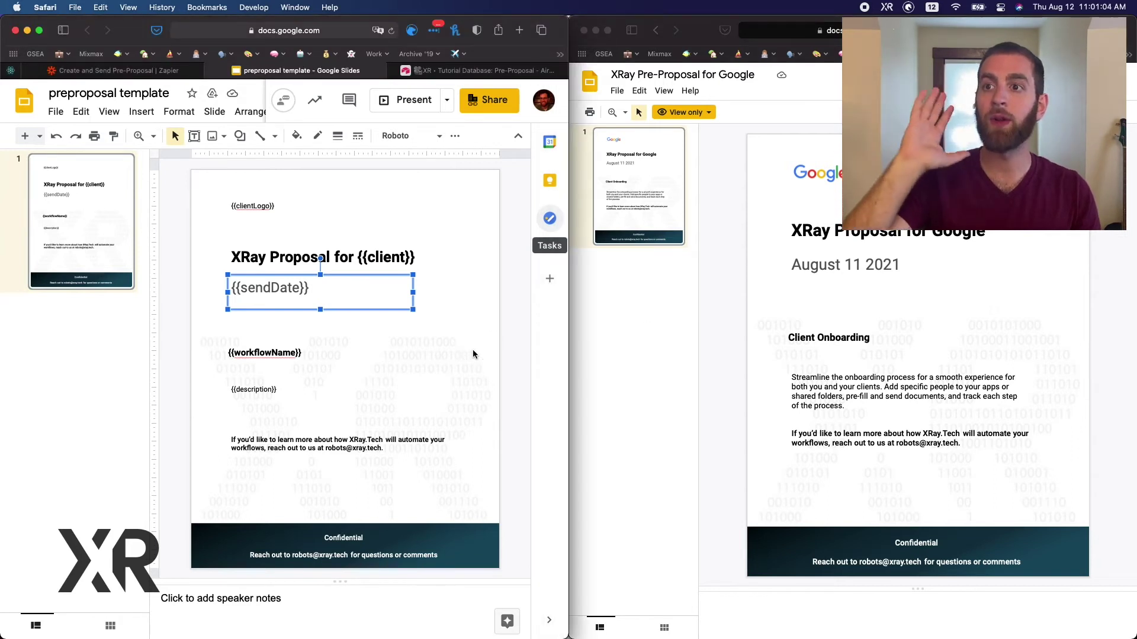
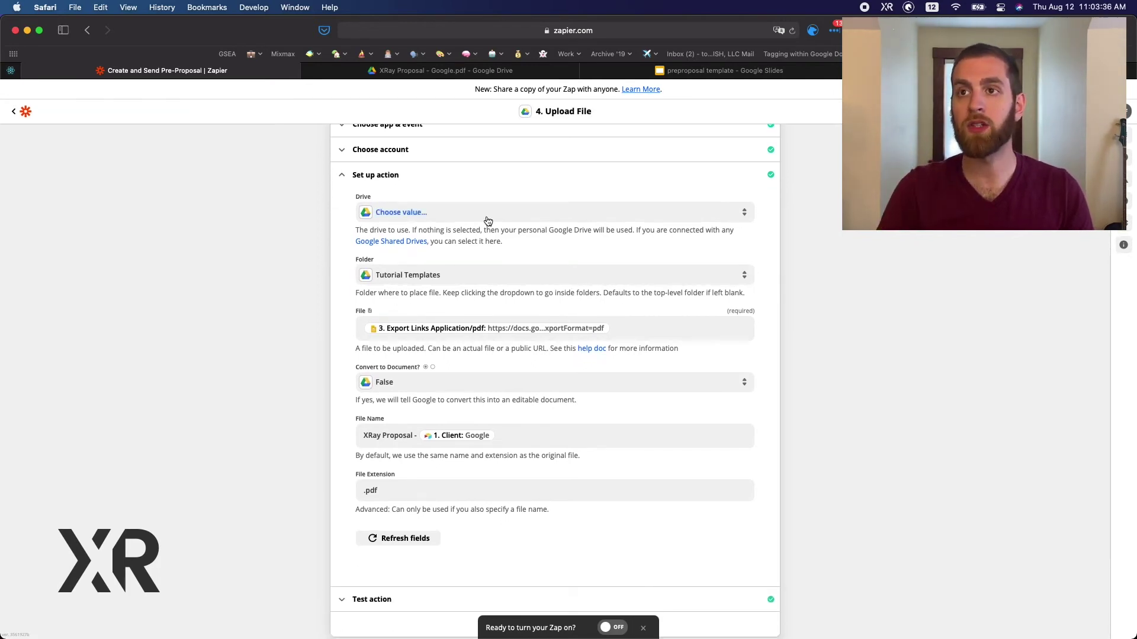
- Review the app and event chosen for the Upload File in Google Drive action and its setup fields
scroll(472, 223, up, 2)
click(424, 224)
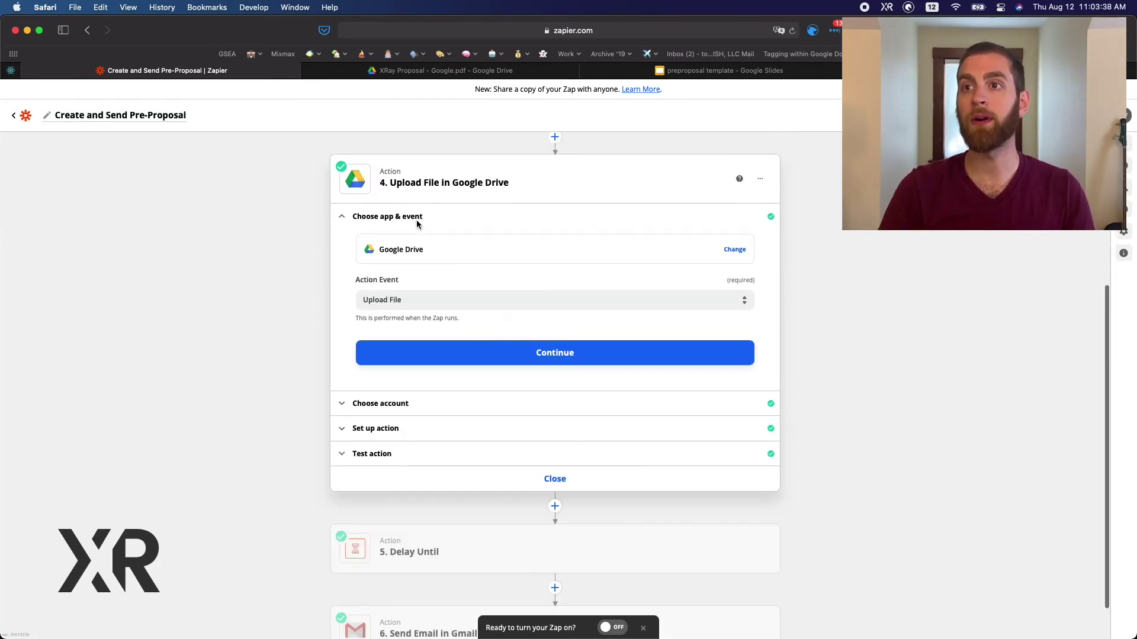
click(401, 429)
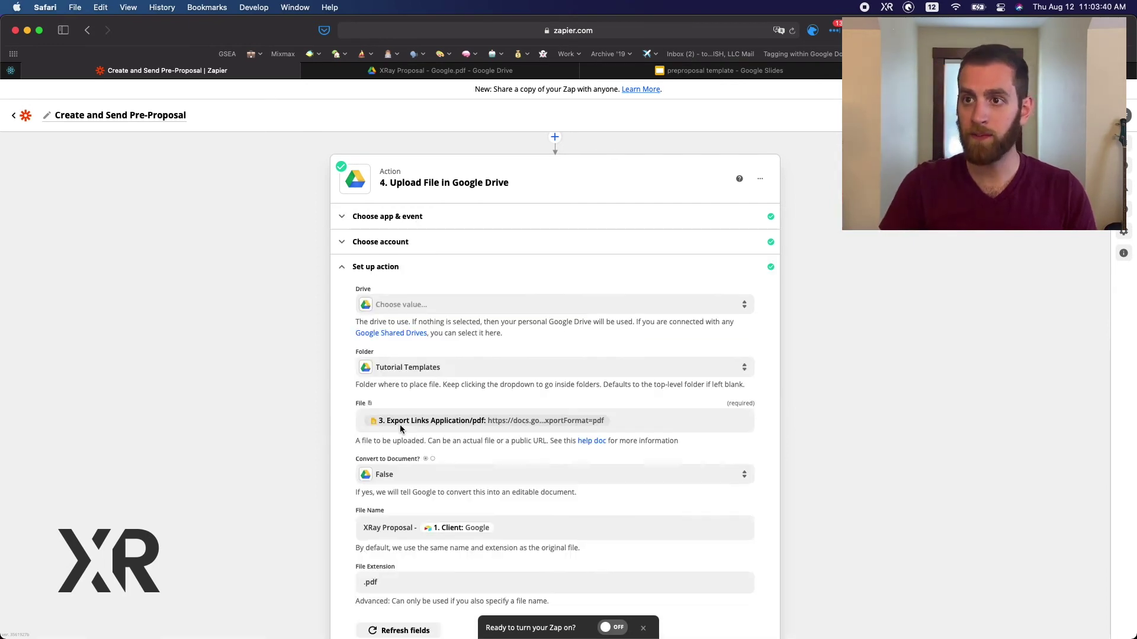
scroll(400, 424, down, 1)
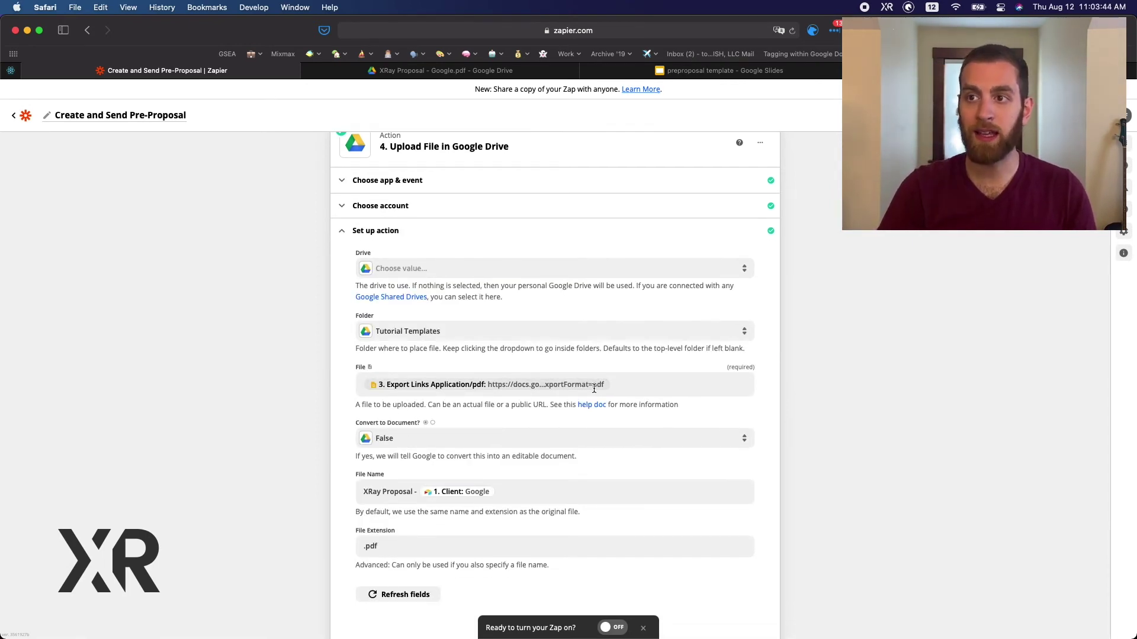
- Examine all Google Slides data options for the File field, especially the Alternate Link and Export Links entries, leaving its mapping as is
click(619, 386)
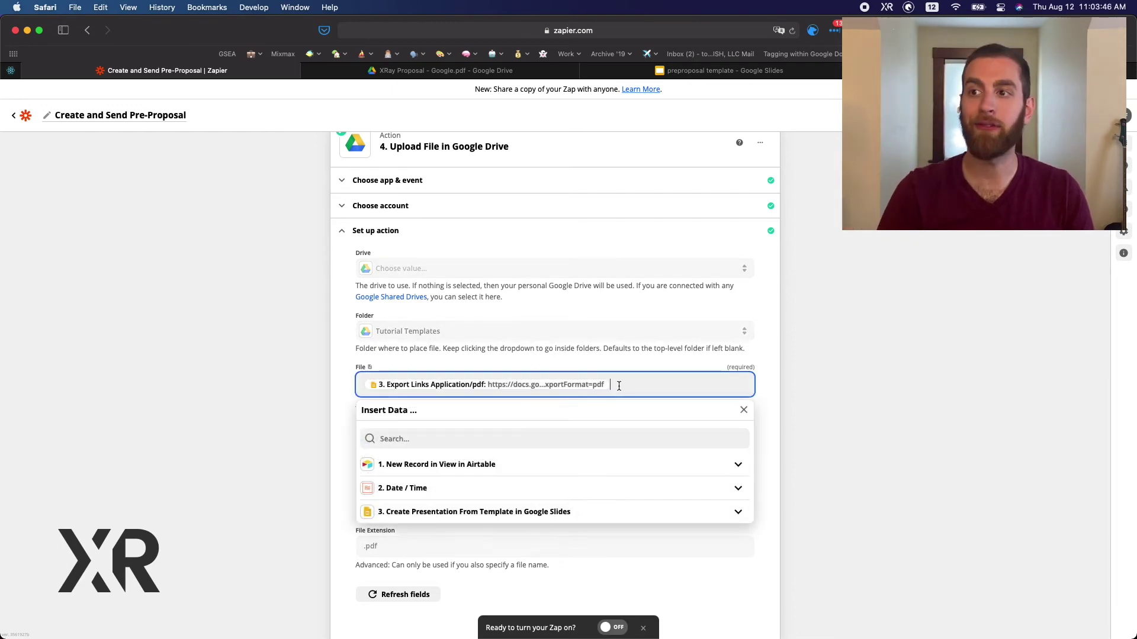
click(414, 514)
scroll(414, 520, down, 5)
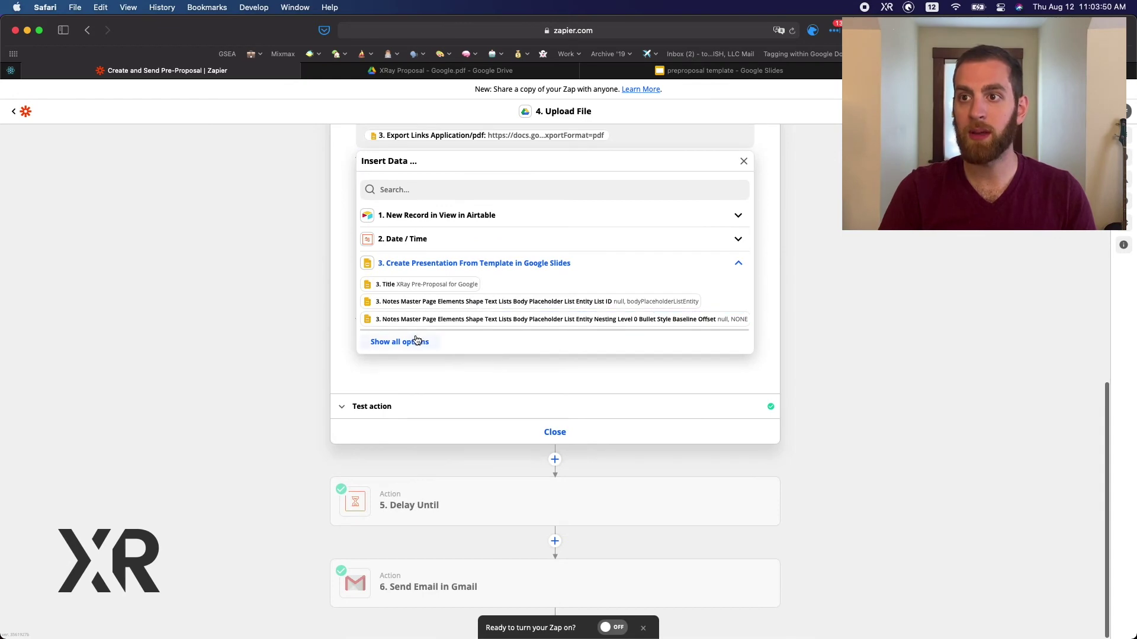
click(417, 342)
scroll(415, 347, down, 10)
scroll(415, 346, up, 2)
scroll(415, 347, down, 5)
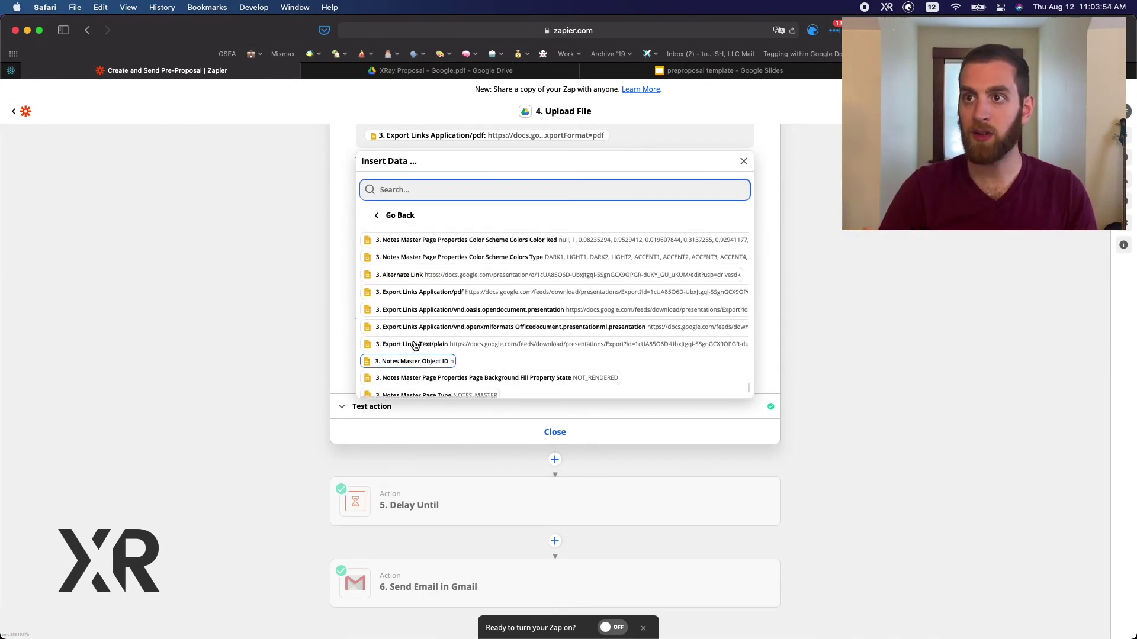
scroll(415, 347, up, 2)
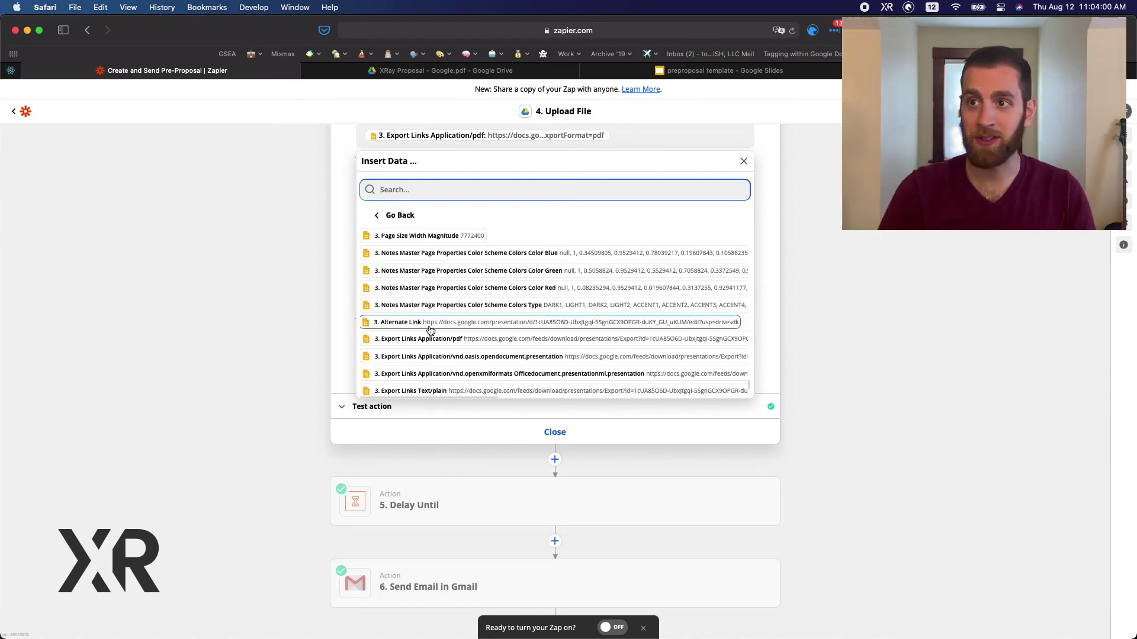
click(341, 299)
- Look at the File Extension setting of the Upload File action, leaving it as .pdf
scroll(501, 259, up, 1)
scroll(501, 259, up, 1)
scroll(503, 260, up, 3)
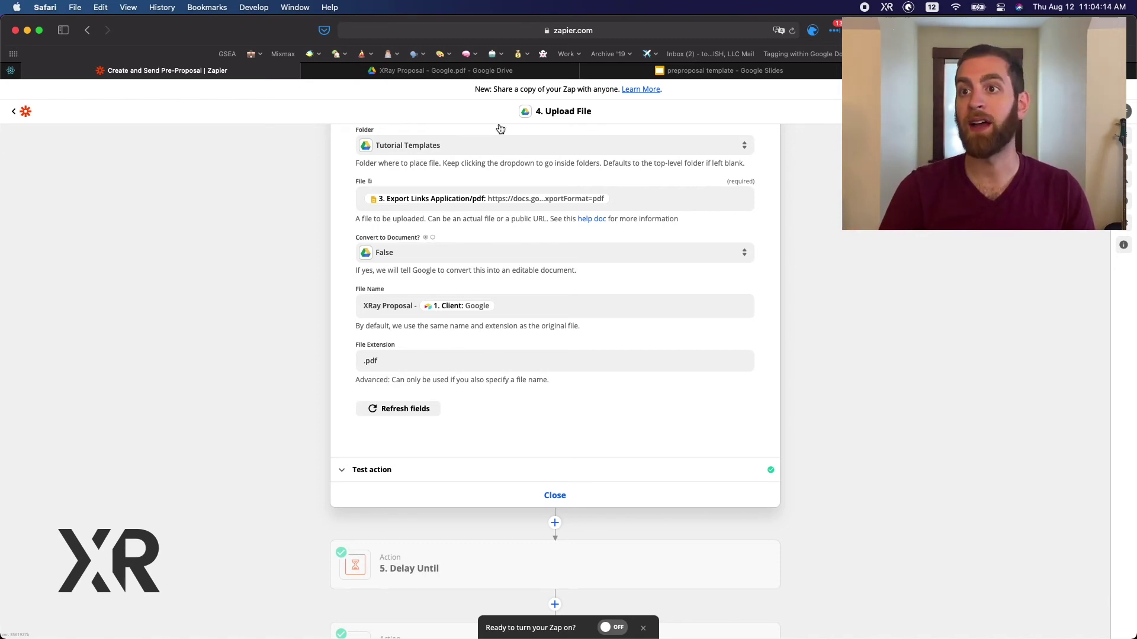
click(483, 364)
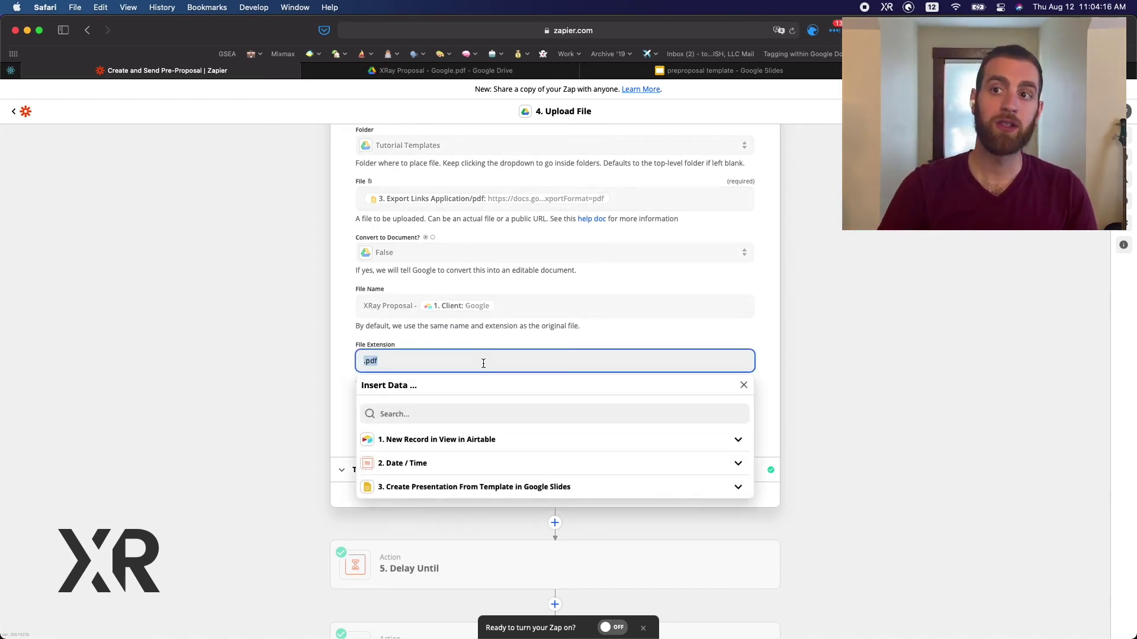
click(348, 373)
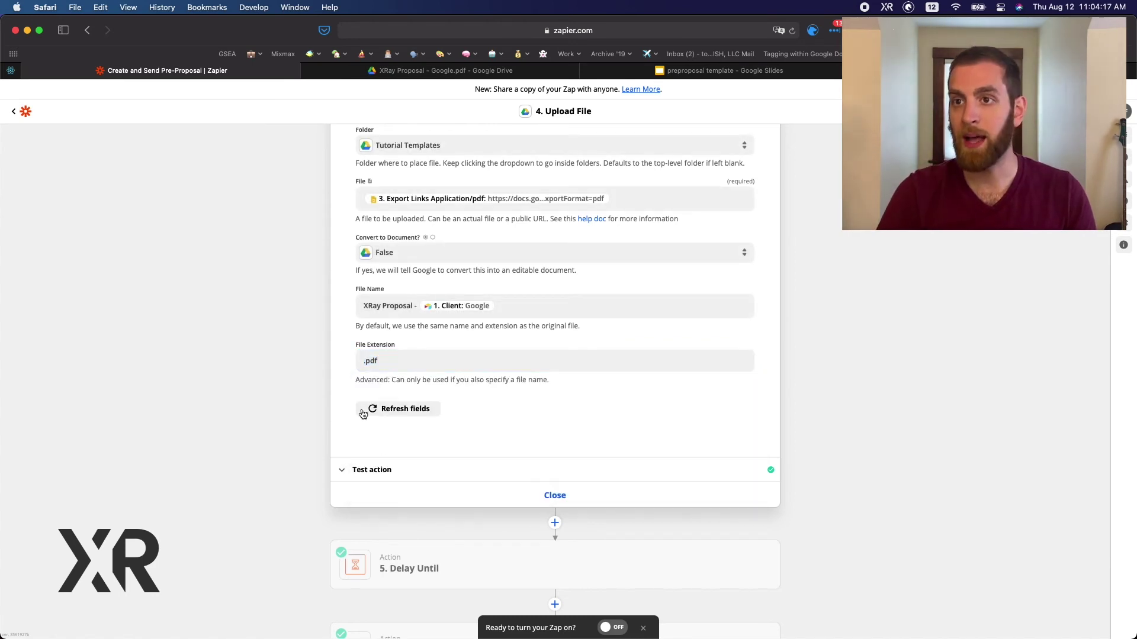
- Retest the Upload File action to send a test PDF proposal to Google Drive
click(388, 472)
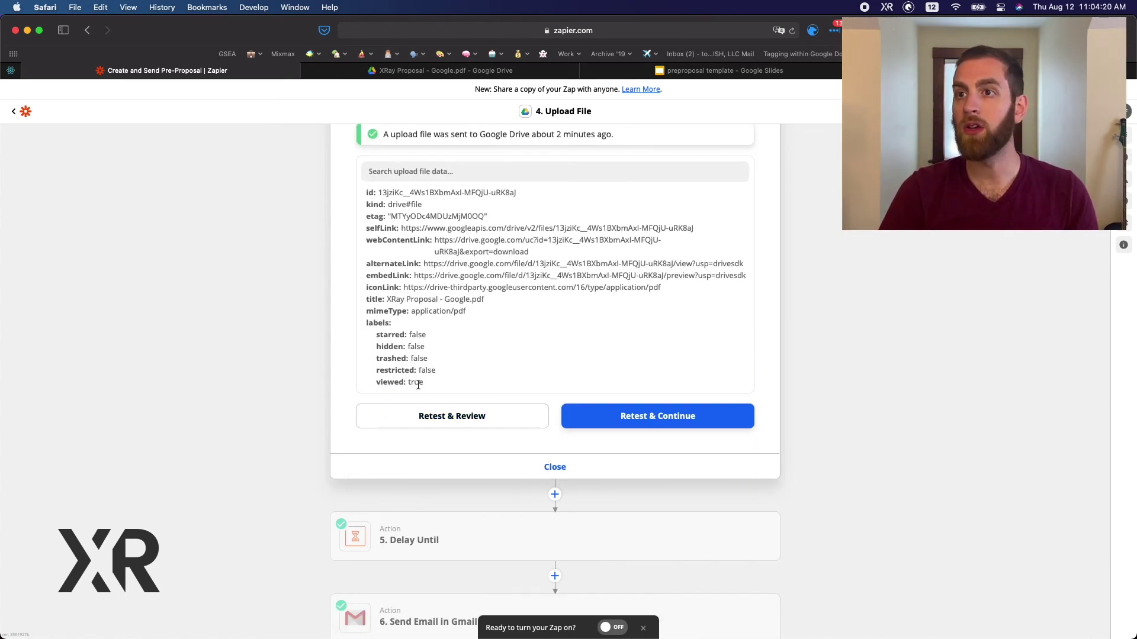
scroll(518, 282, up, 1)
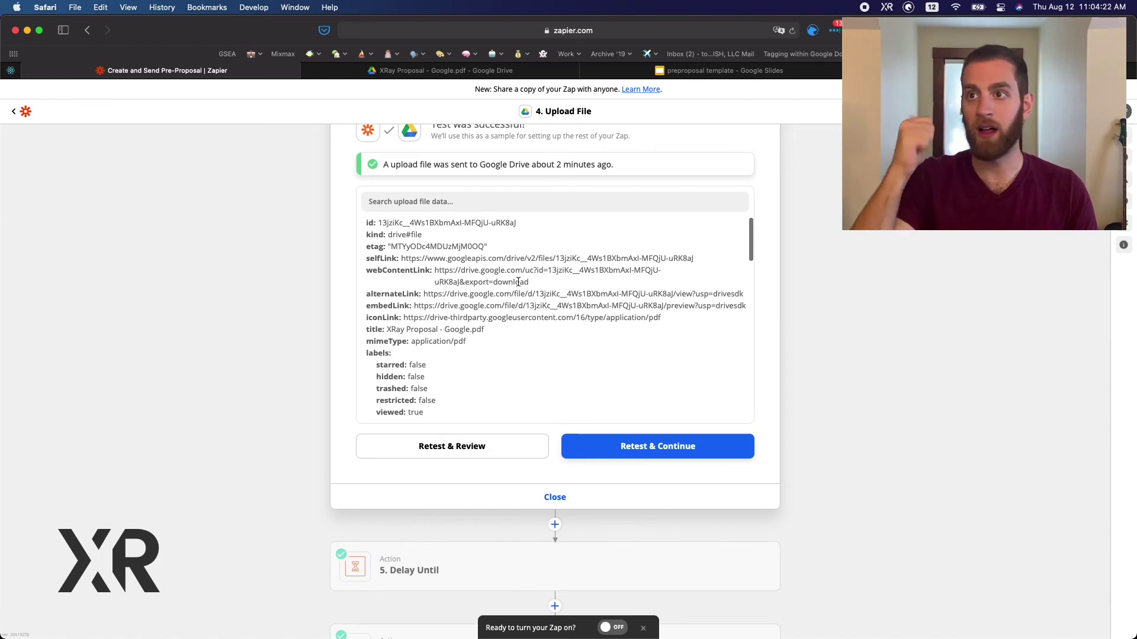
click(495, 441)
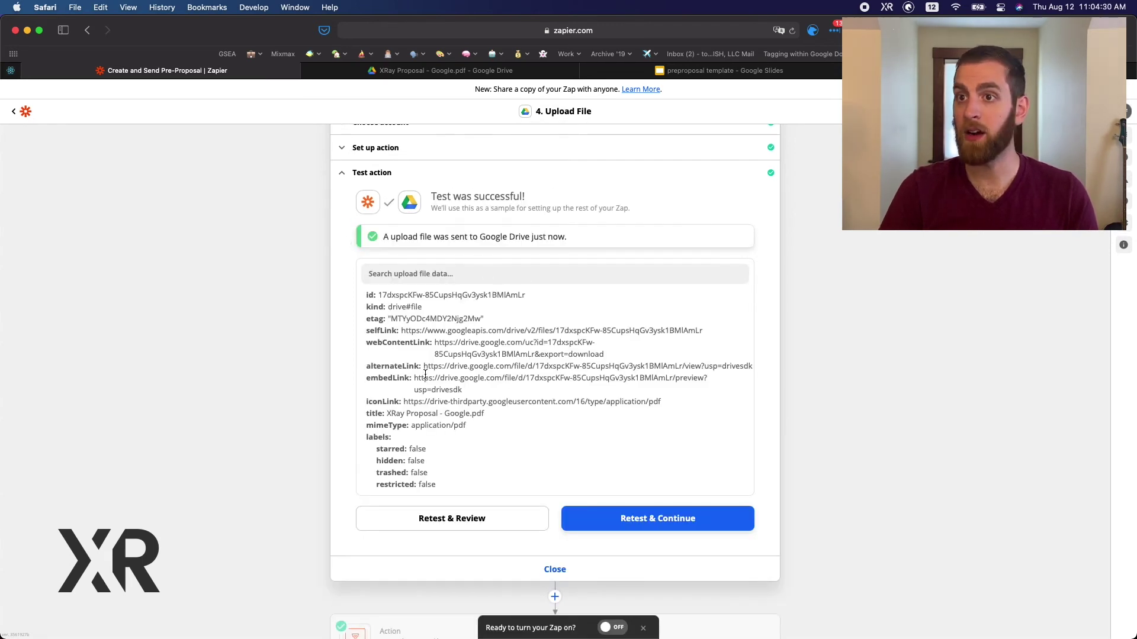
- Copy the alternateLink URL from the upload test data and open it in a new tab to view the uploaded PDF
drag(424, 368, 763, 370)
key(super+c)
key(super+t)
key(super+v)
key(Return)
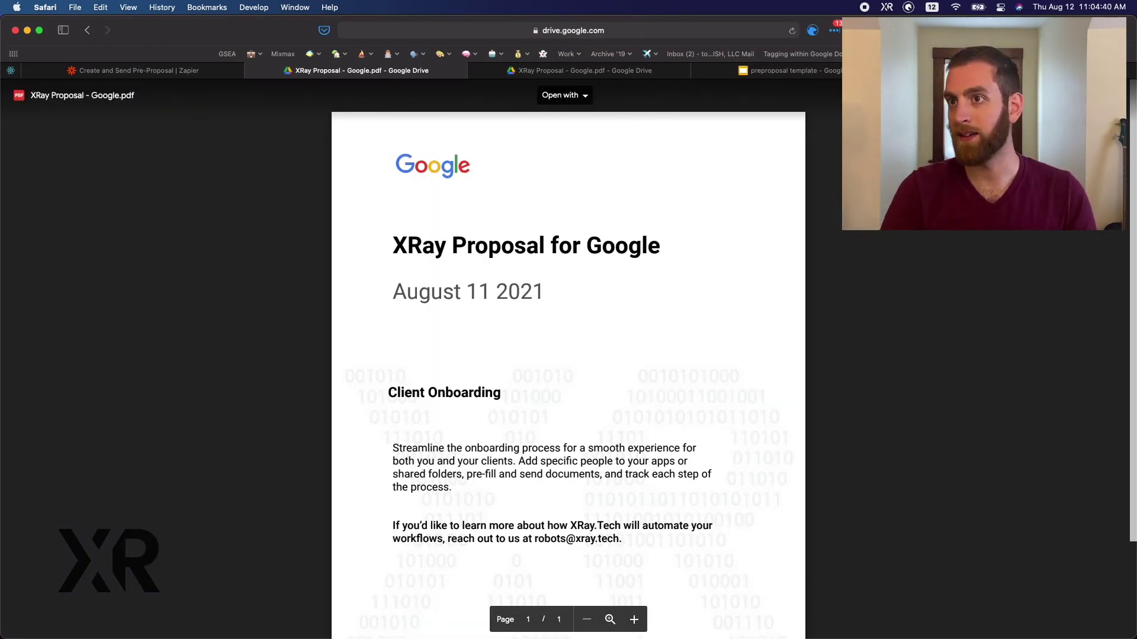
scroll(569, 355, down, 3)
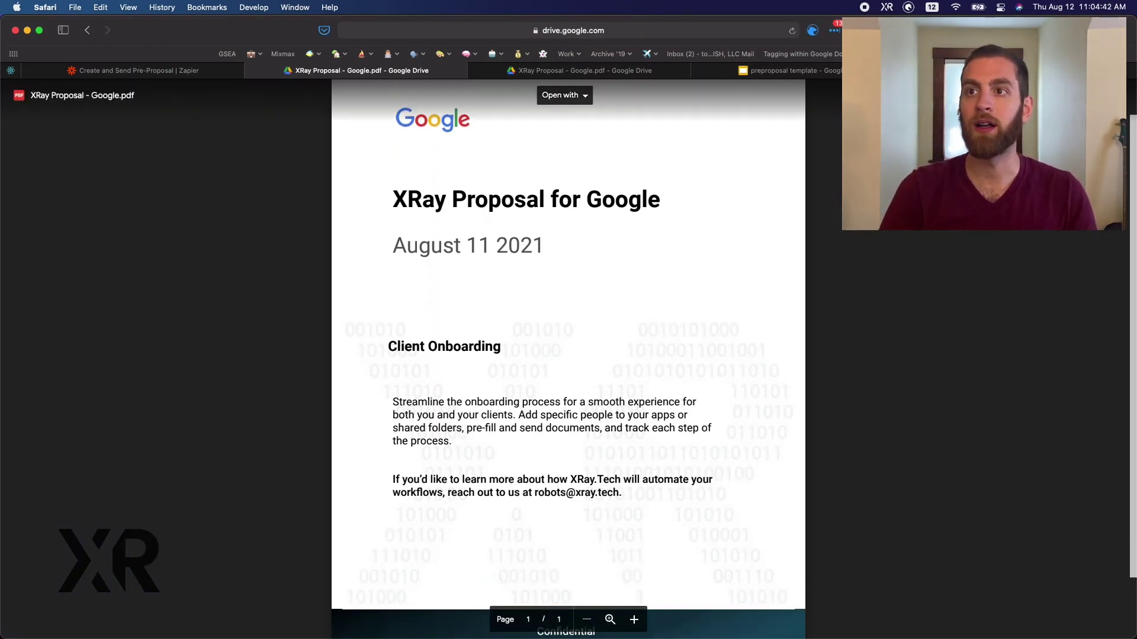
scroll(255, 135, down, 1)
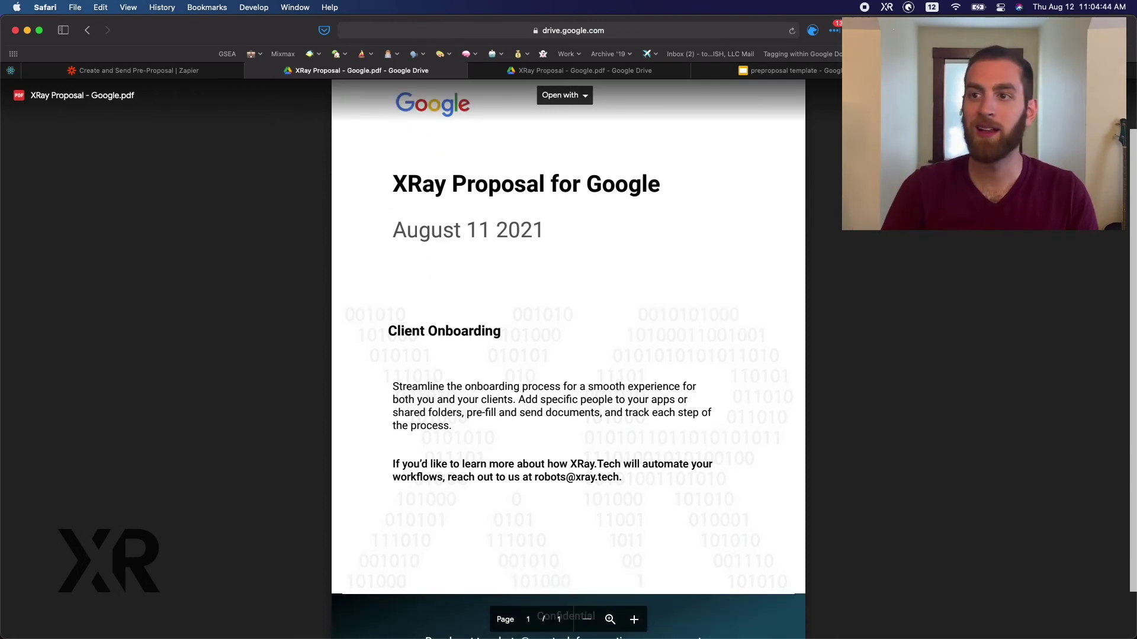
- Return to the Zap to look through the upload test data, and briefly view the preproposal template for comparison
click(129, 69)
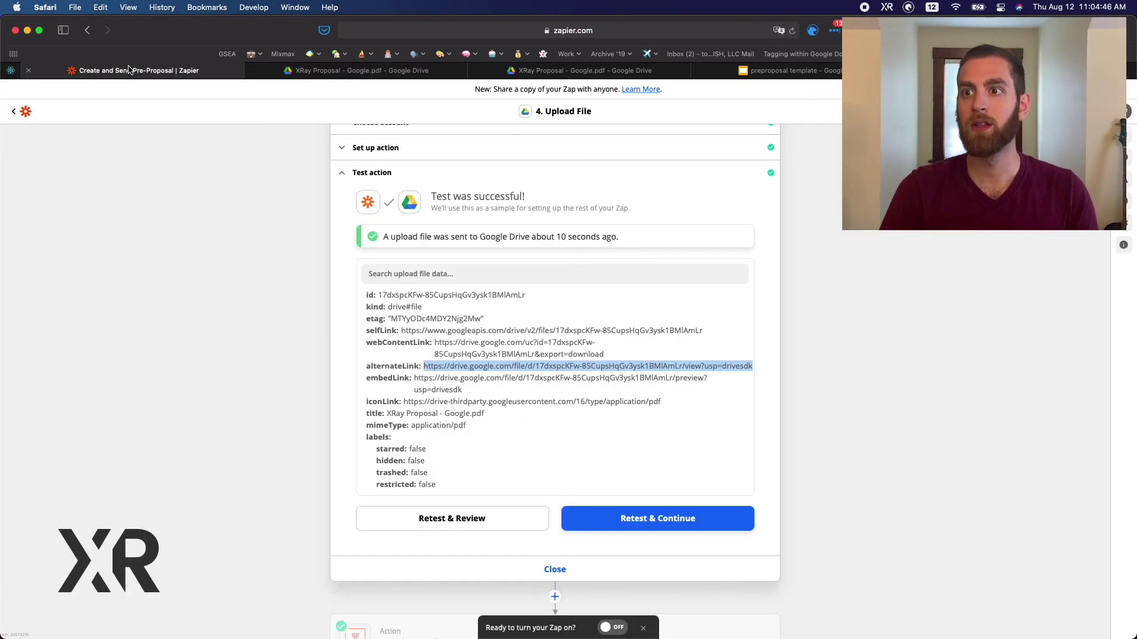
scroll(454, 341, down, 3)
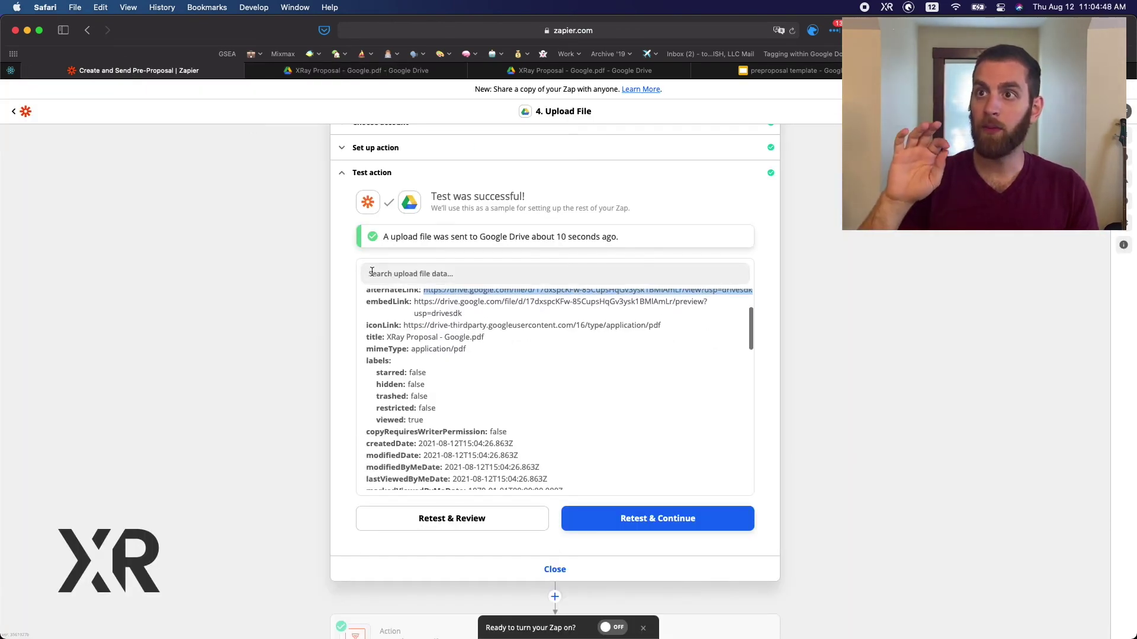
scroll(331, 258, down, 5)
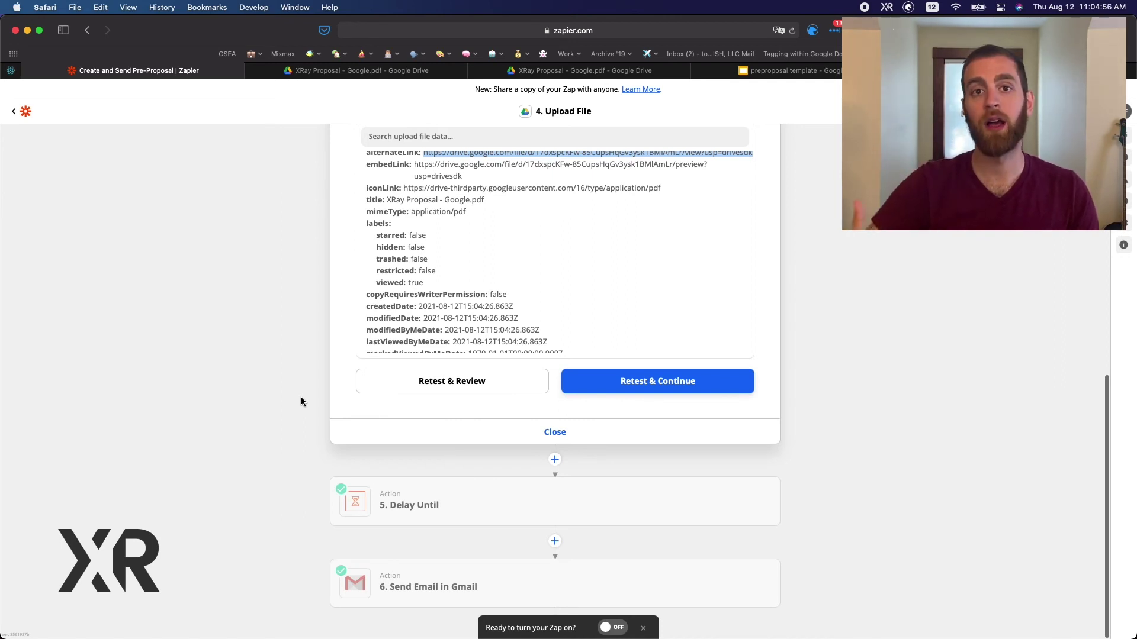
click(796, 70)
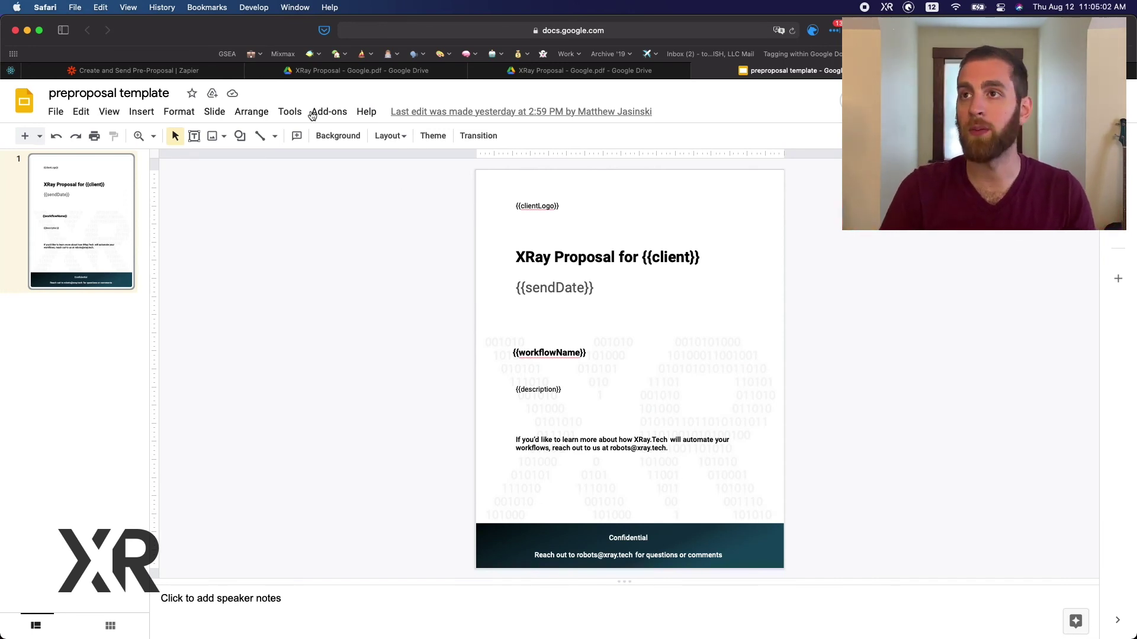
click(233, 71)
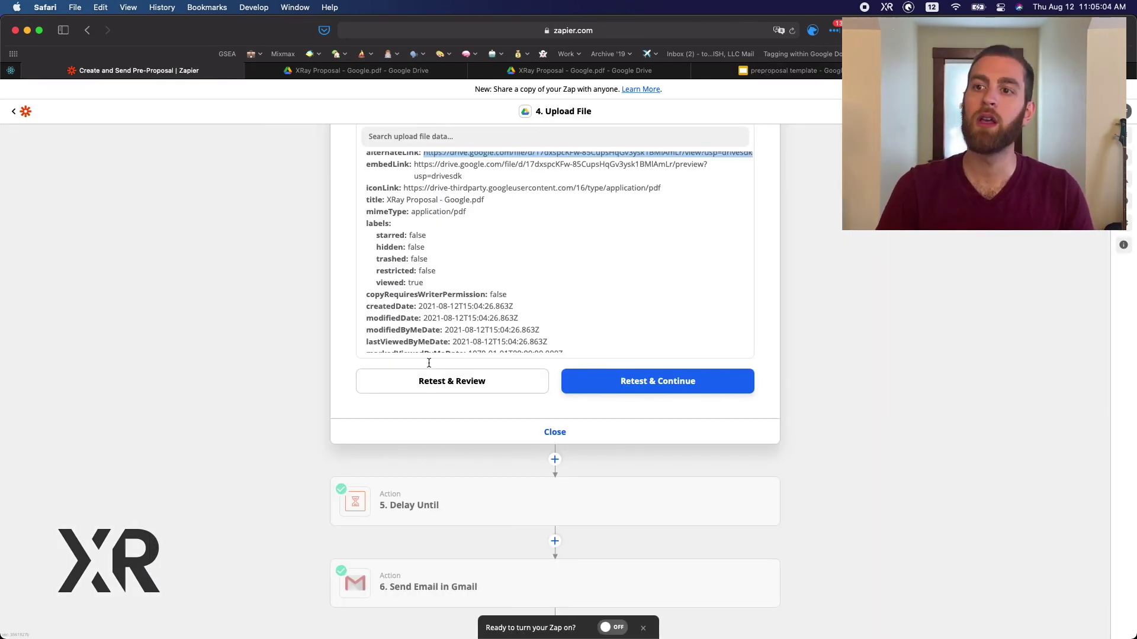
- Review the Delay Until action's Send Date mapping, its handling of past dates, and its skipped test
click(453, 506)
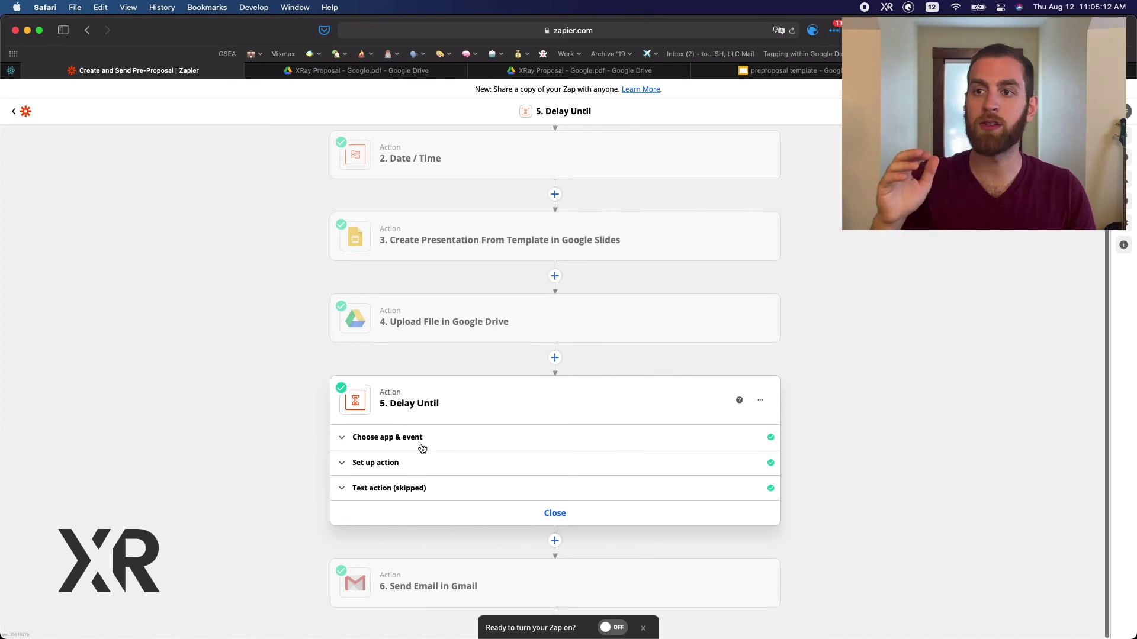
click(401, 465)
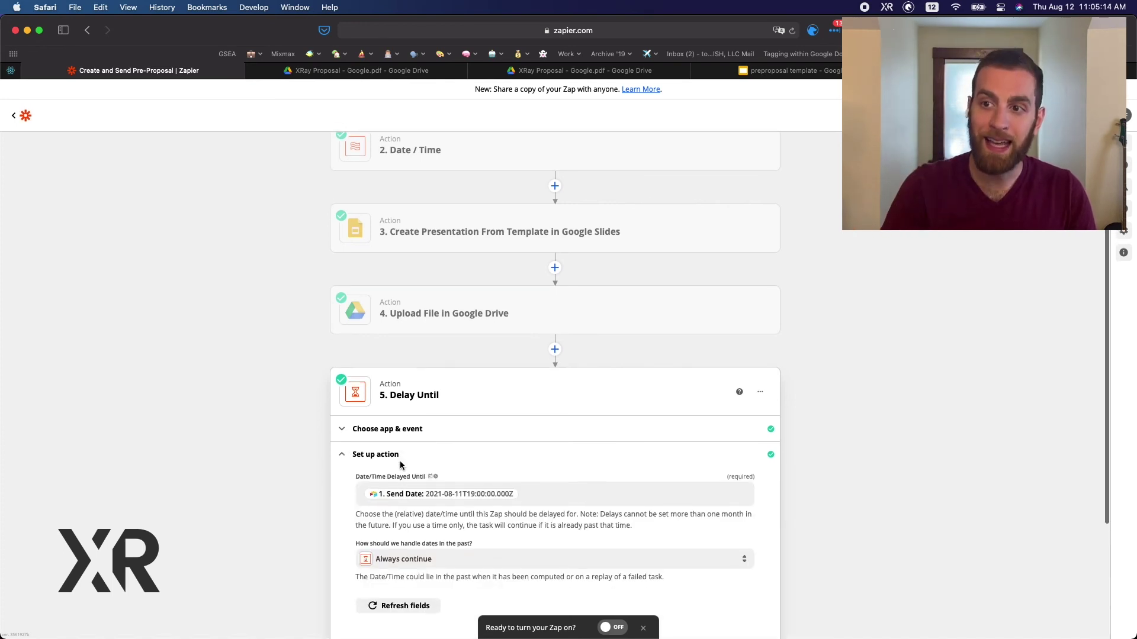
scroll(400, 465, down, 2)
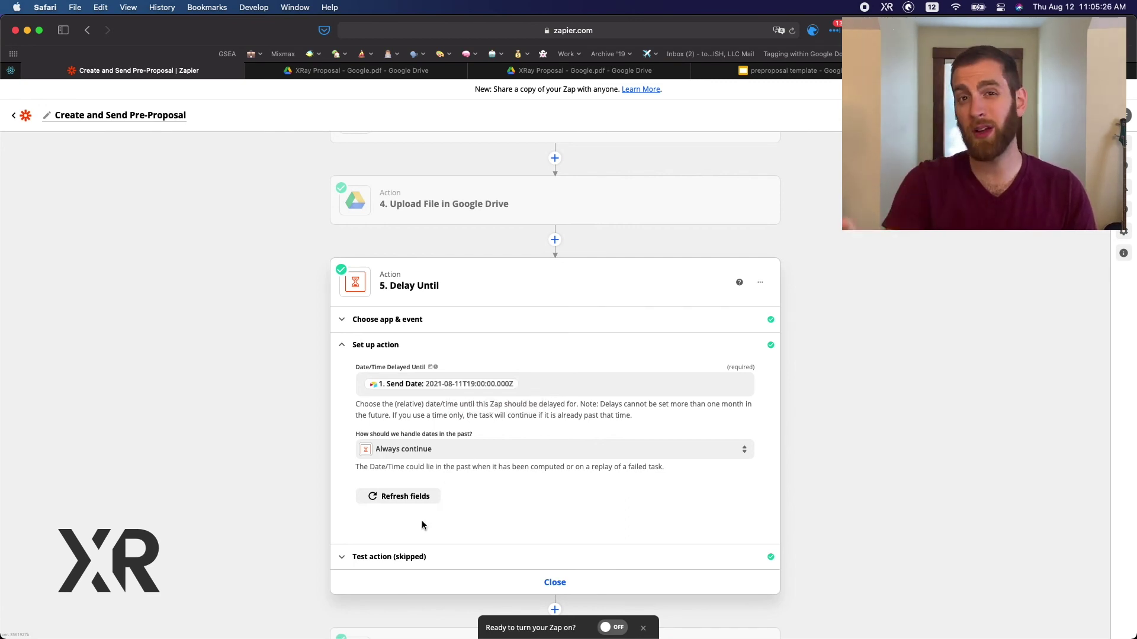
click(400, 560)
scroll(431, 520, down, 3)
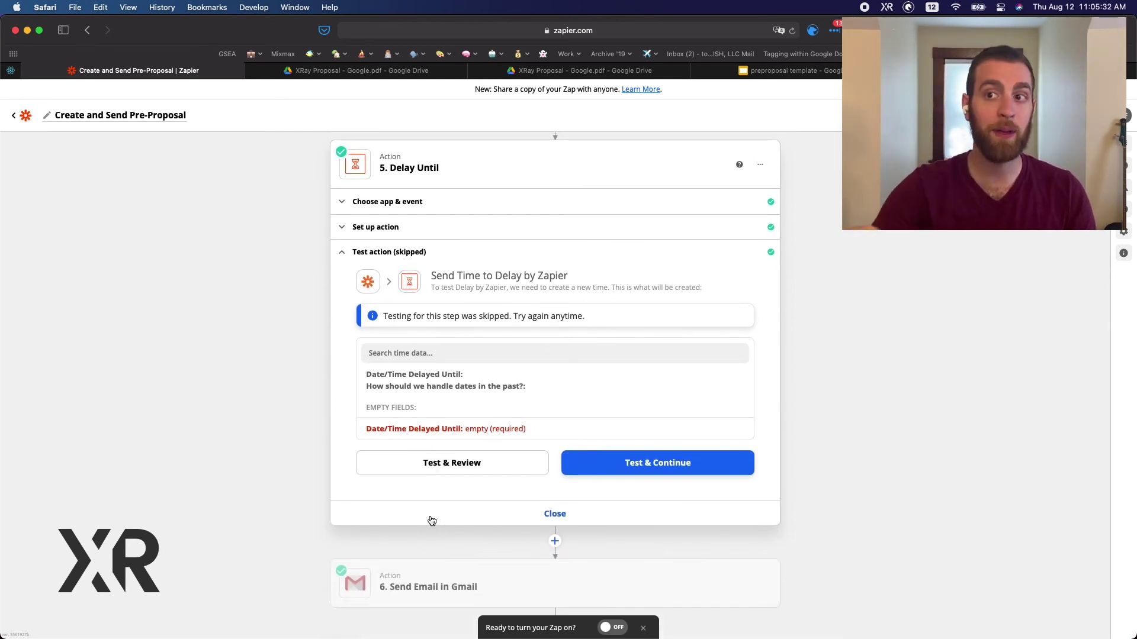
- Open the Send Email in Gmail action and review its event and the Client Email mapping in the To field
click(438, 587)
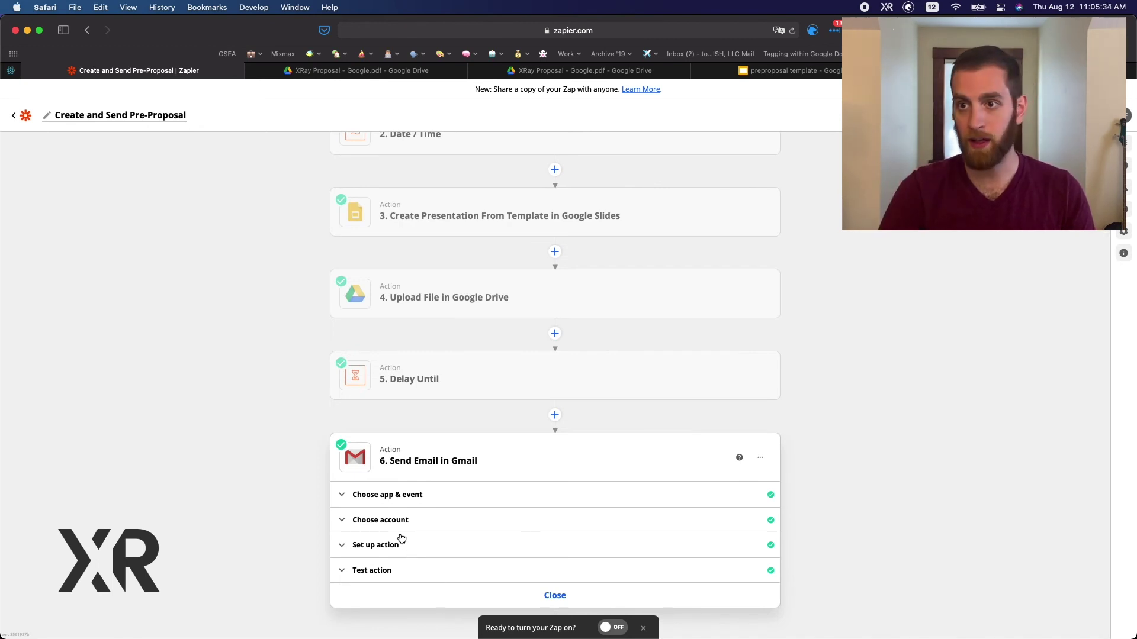
click(389, 495)
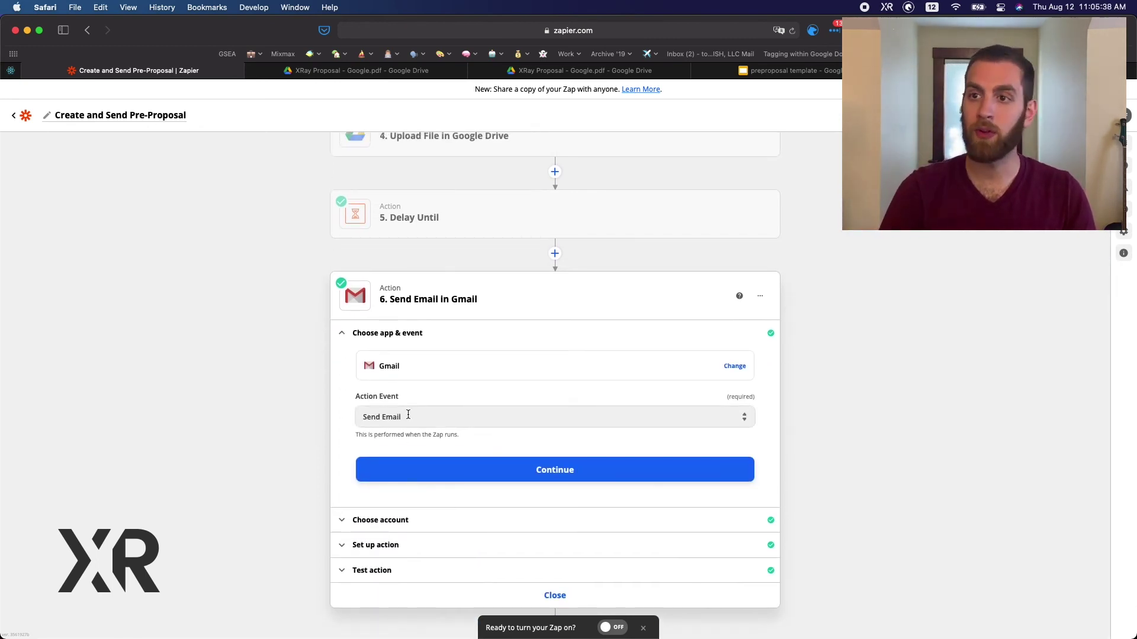
click(386, 546)
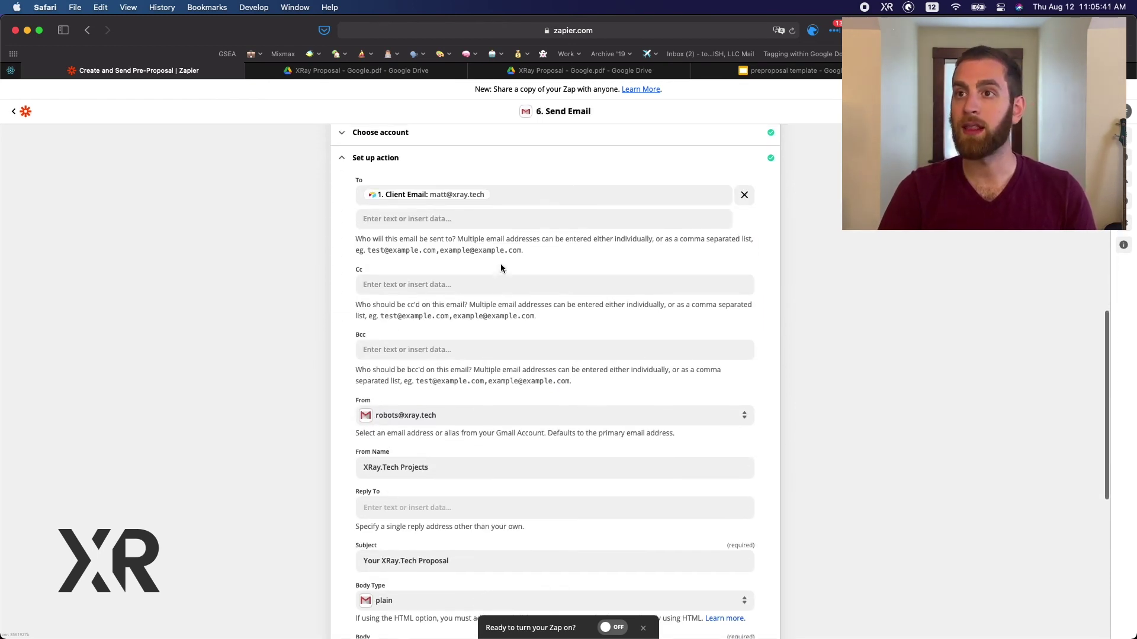
click(507, 198)
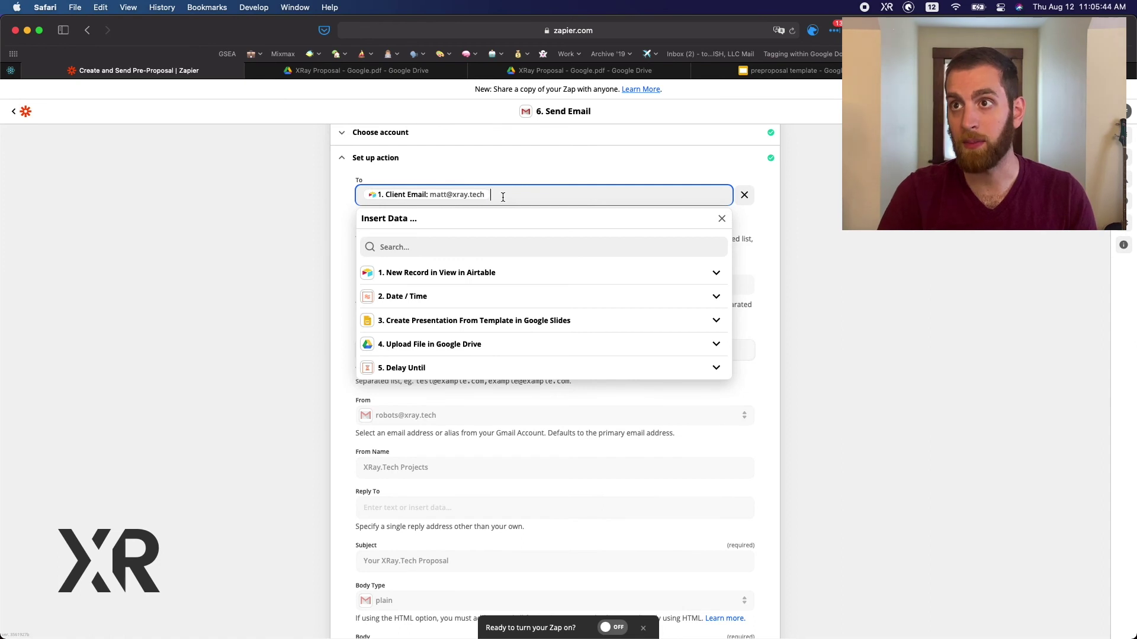
click(439, 165)
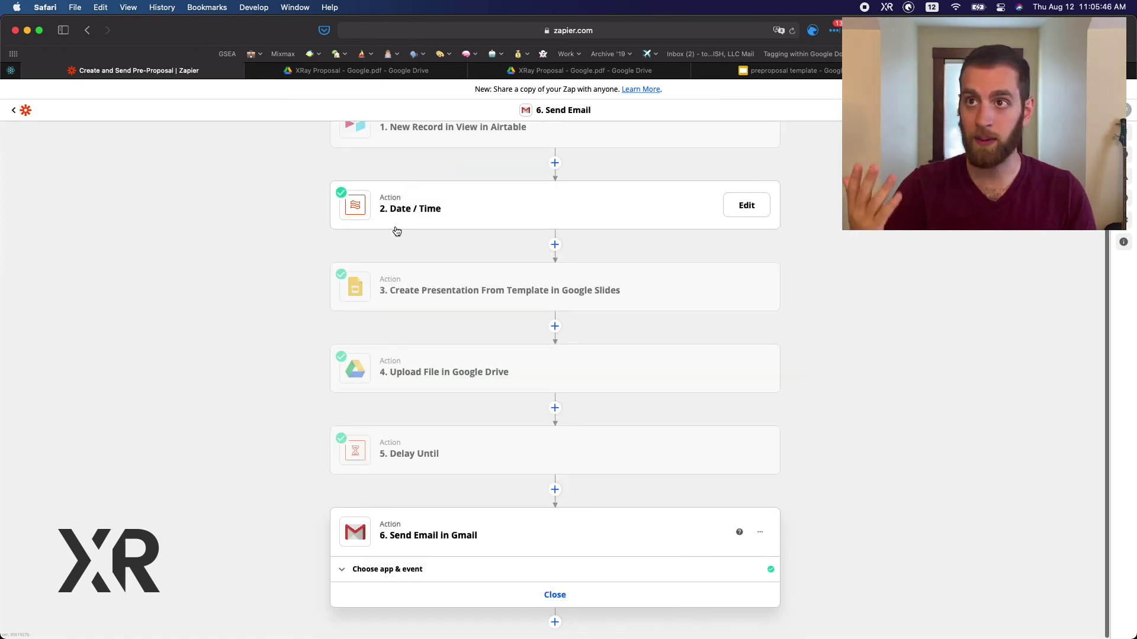
click(398, 565)
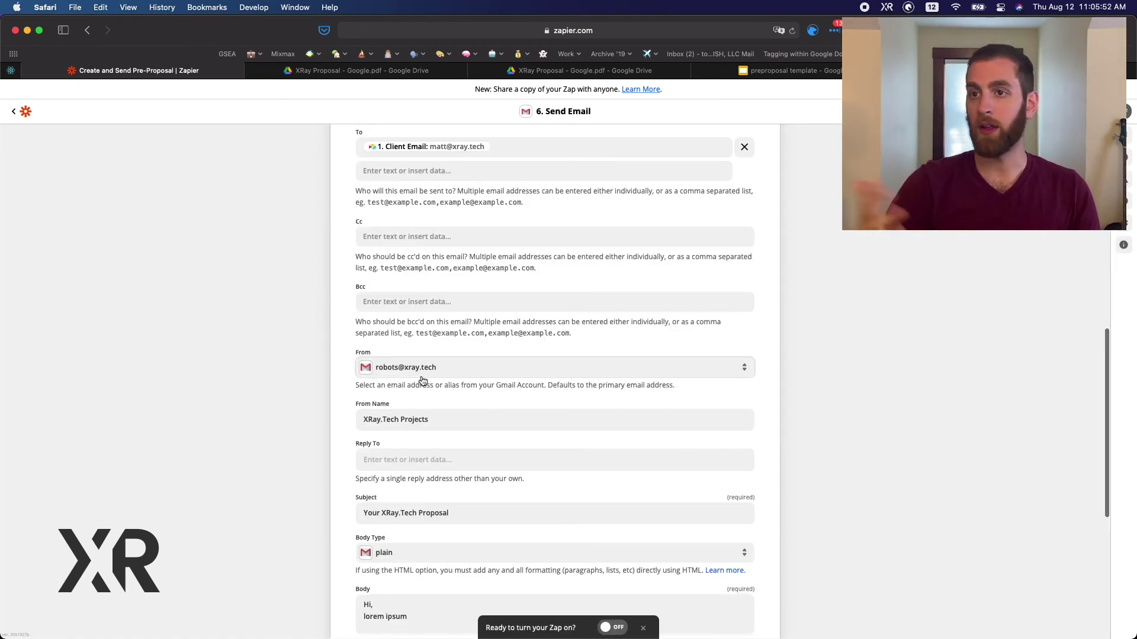
- Review the email's sender address and From Name settings
scroll(437, 397, down, 1)
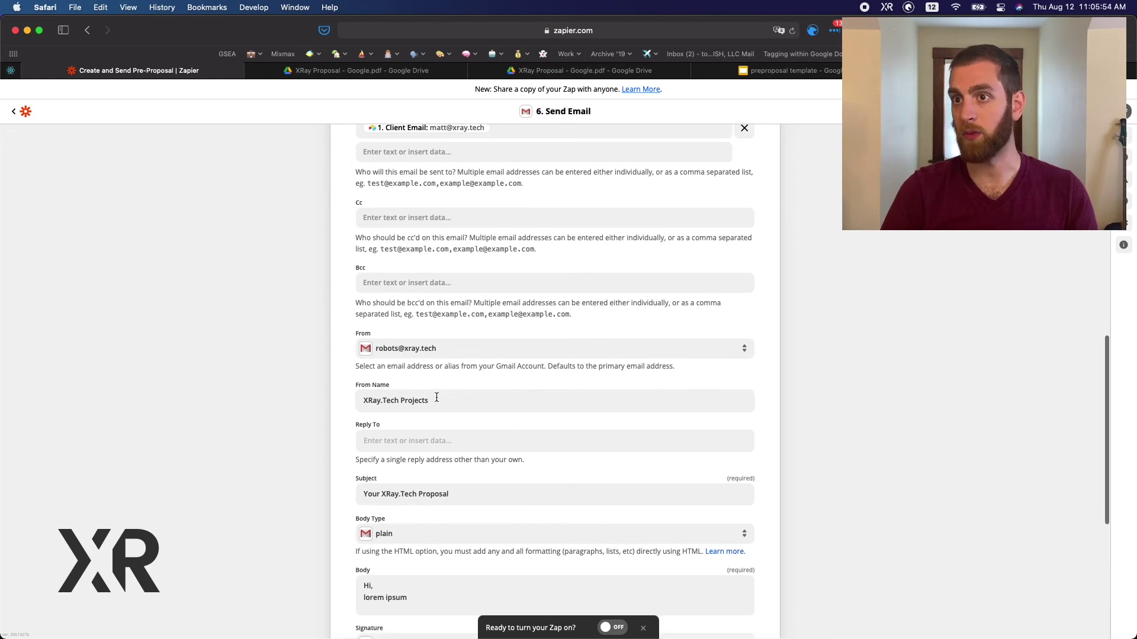
scroll(436, 398, down, 2)
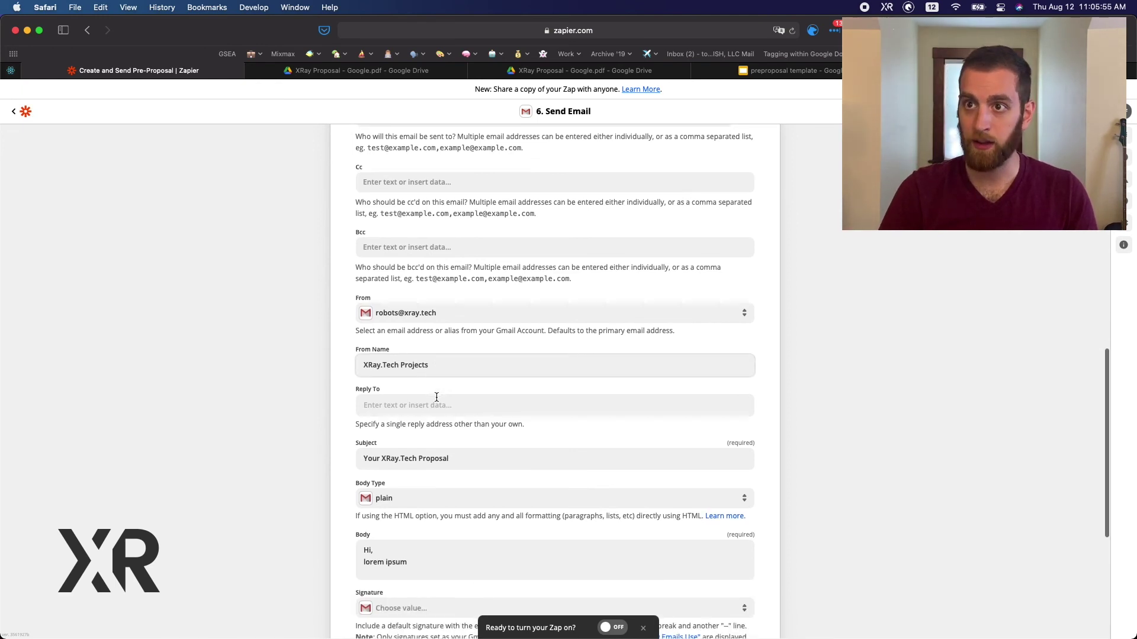
click(368, 361)
click(346, 364)
- Add a party popper (tada) emoji to the end of the email subject "Your XRay.Tech Proposal"
scroll(346, 364, down, 5)
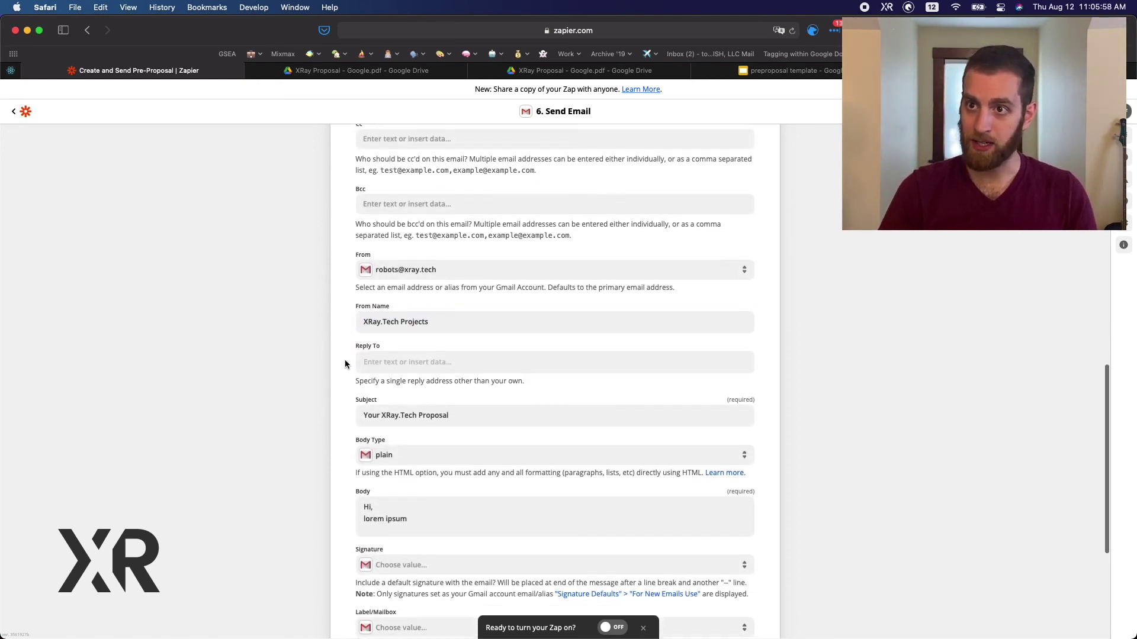
scroll(346, 364, down, 1)
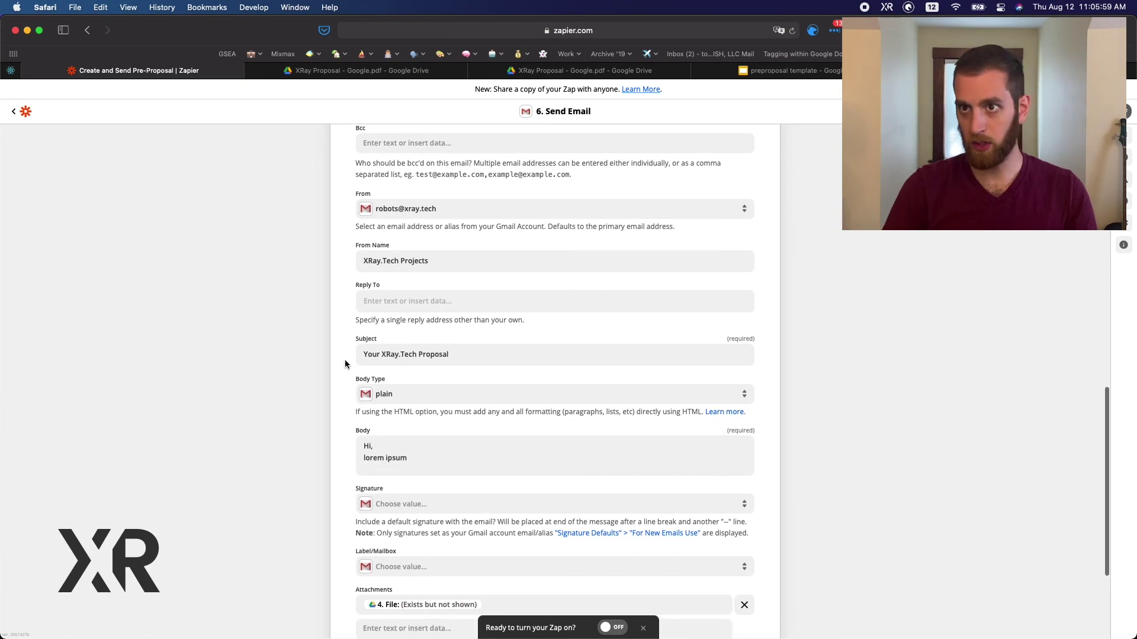
click(463, 353)
text(tada)
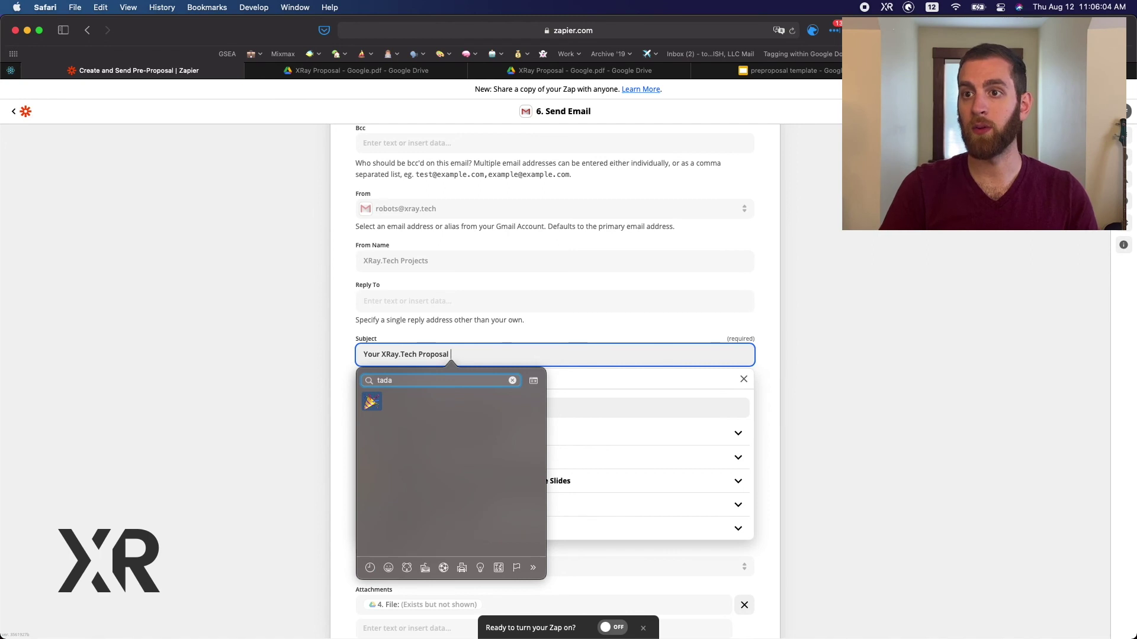
key(Return)
click(348, 329)
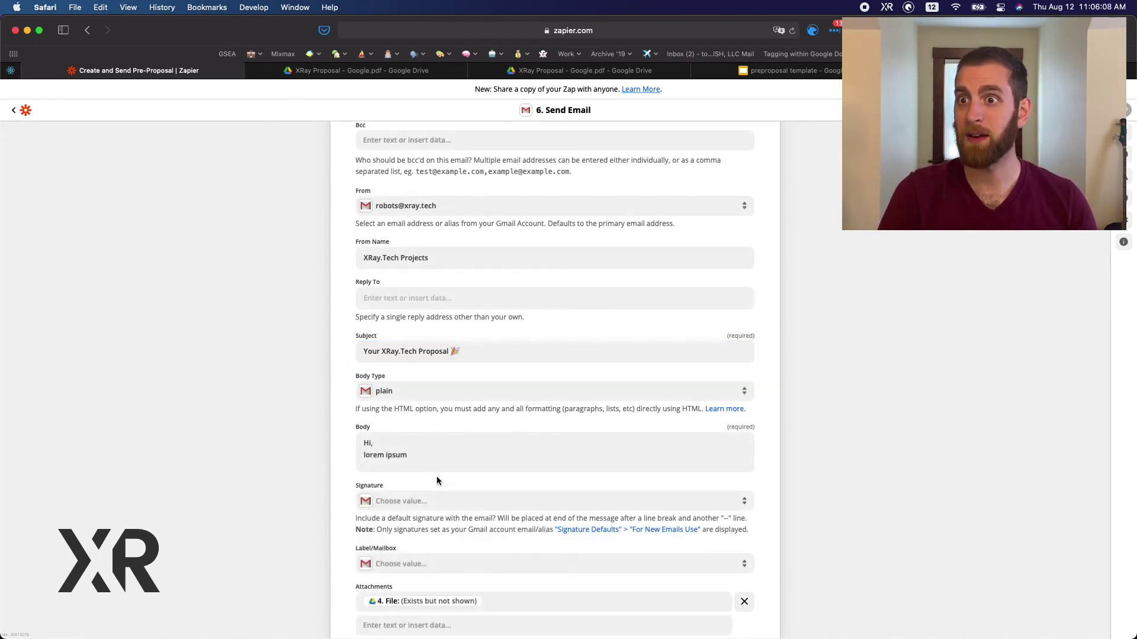
- Replace the "lorem ipsum" line in the email body with "this is your new proposal!"
triple_click(395, 451)
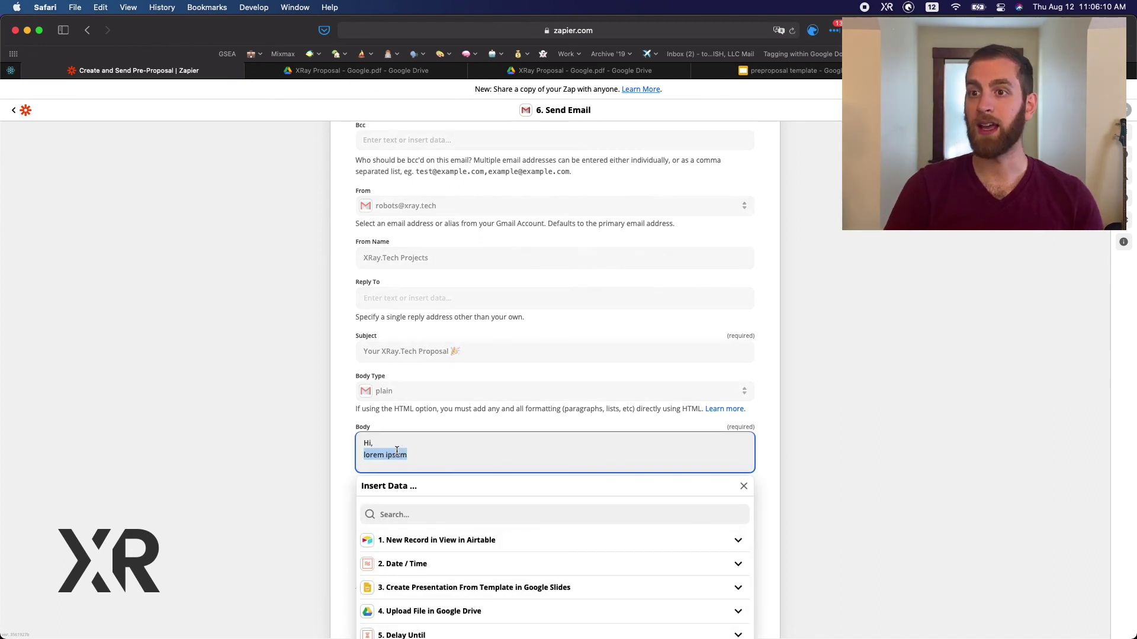
text(this is your template)
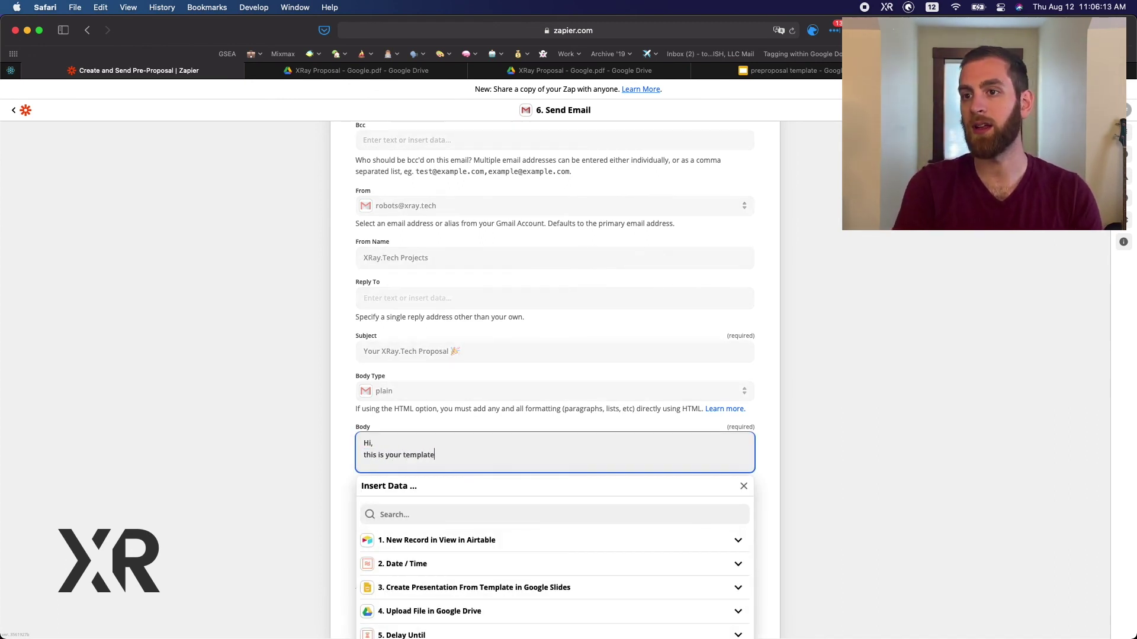
key(alt+shift+Left)
text(new proposal!)
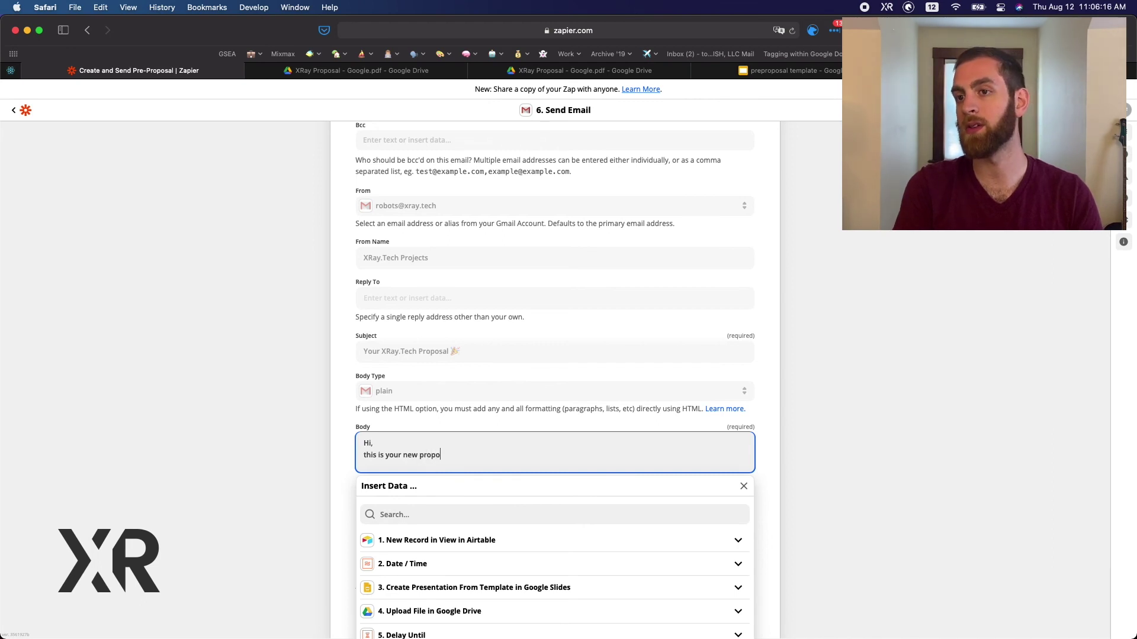
click(338, 418)
- Review the Attachments mapping to the uploaded Google Drive file and the data available for an additional attachment
scroll(337, 418, down, 5)
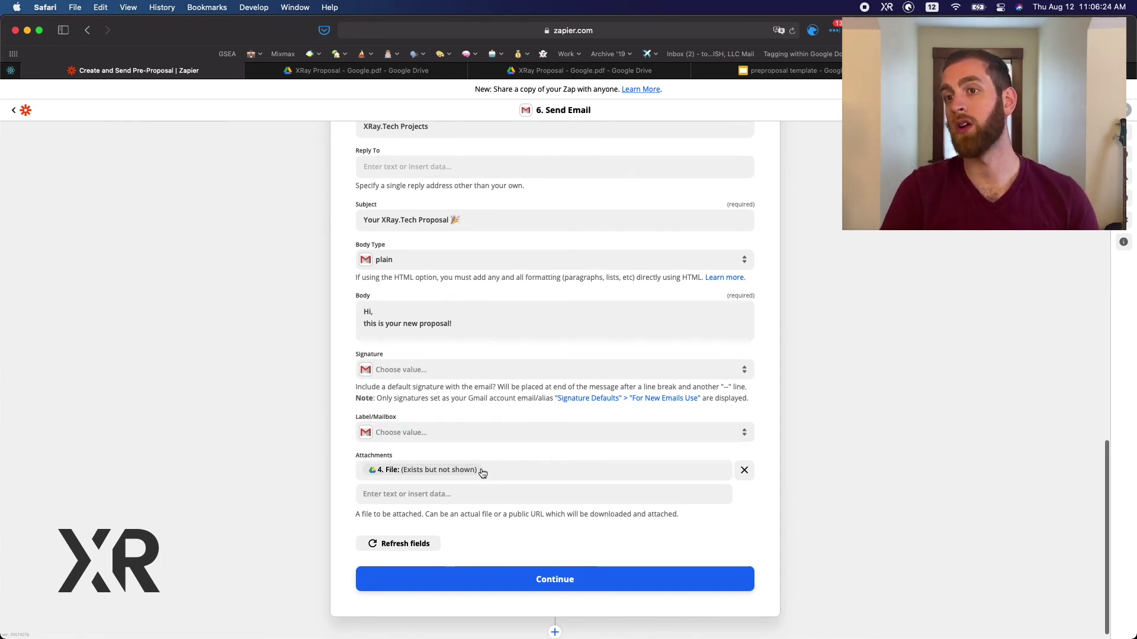
click(456, 495)
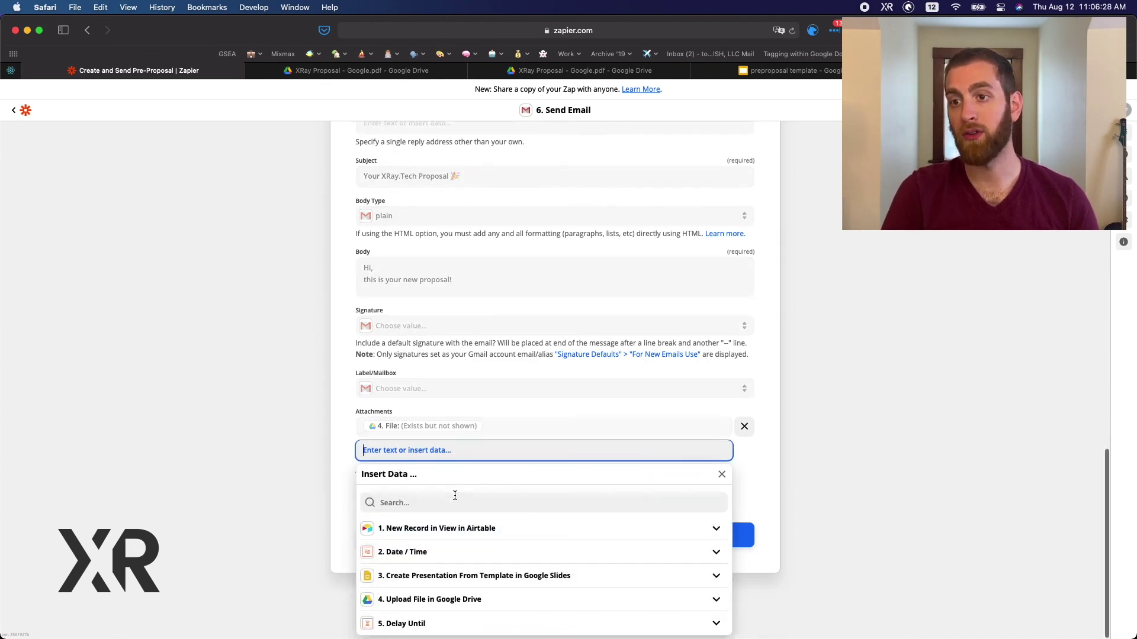
click(347, 432)
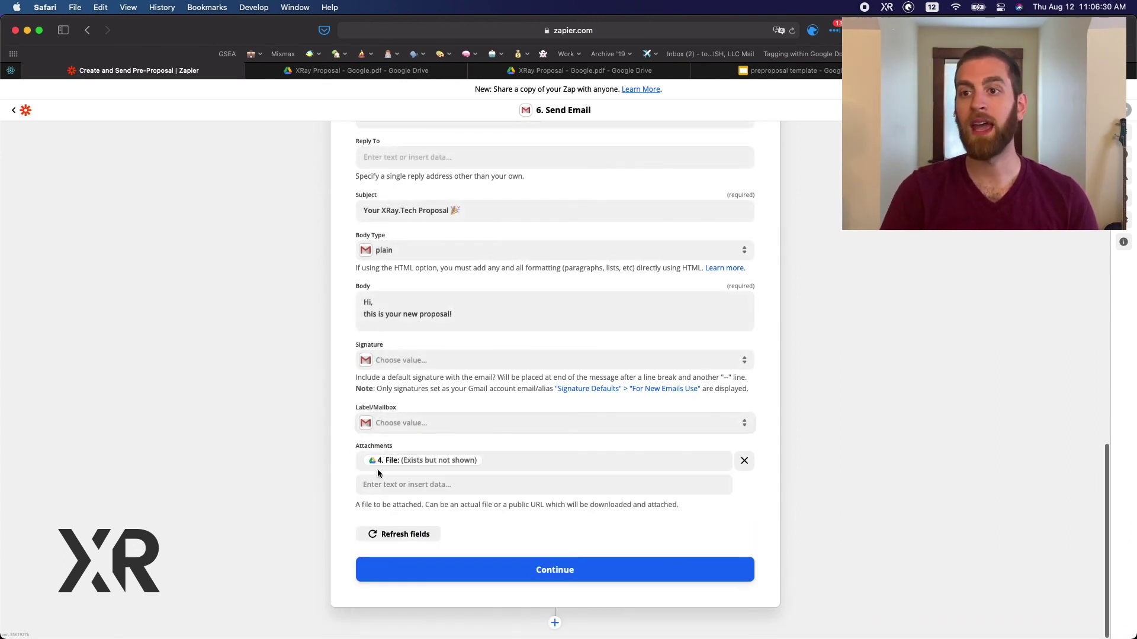